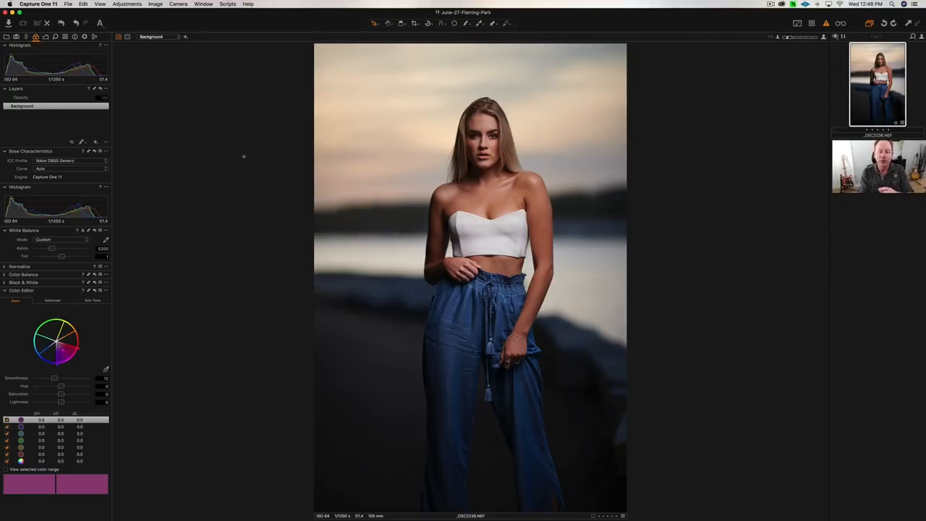
# Reset the photo's adjustments, then set Exposure to -0.16 and Highlight recovery to 10
pyautogui.click(76, 23)
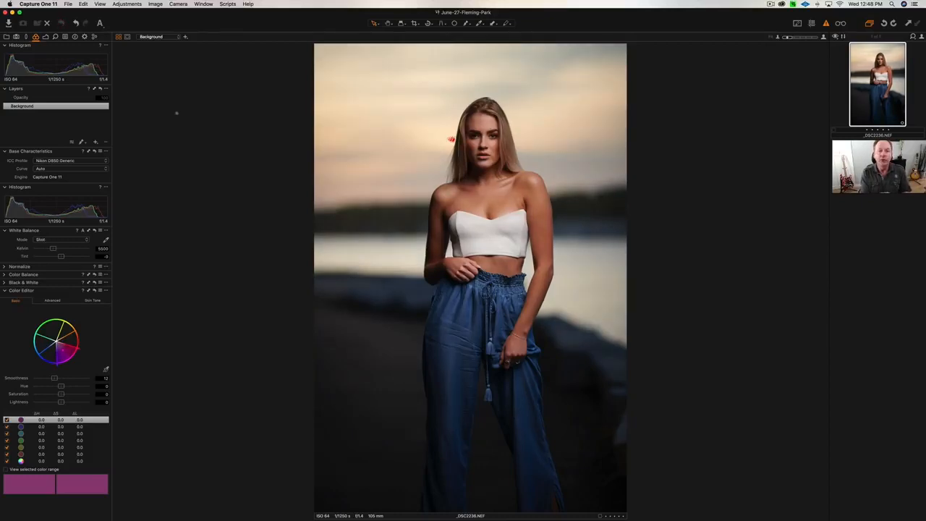
pyautogui.hotkey('ctrl', 'alt', 'e')
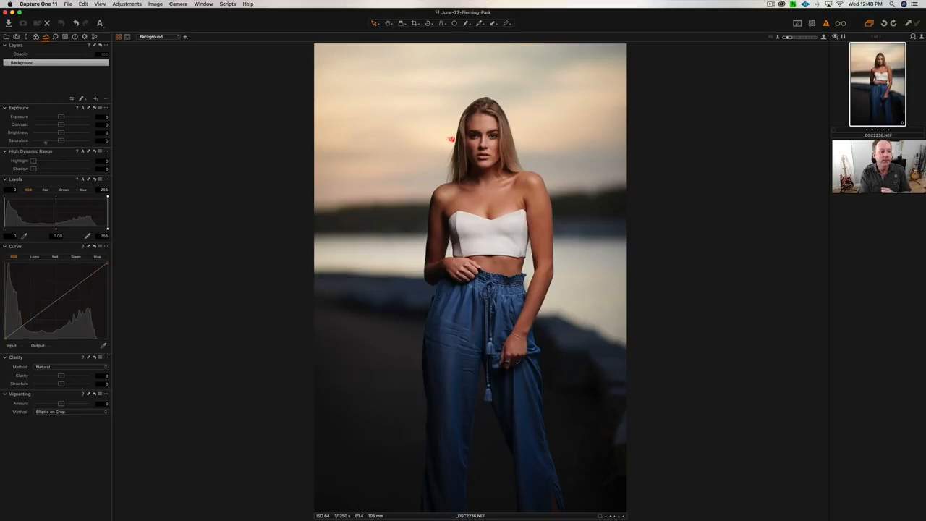
pyautogui.moveTo(61, 117); pyautogui.dragTo(60, 117)
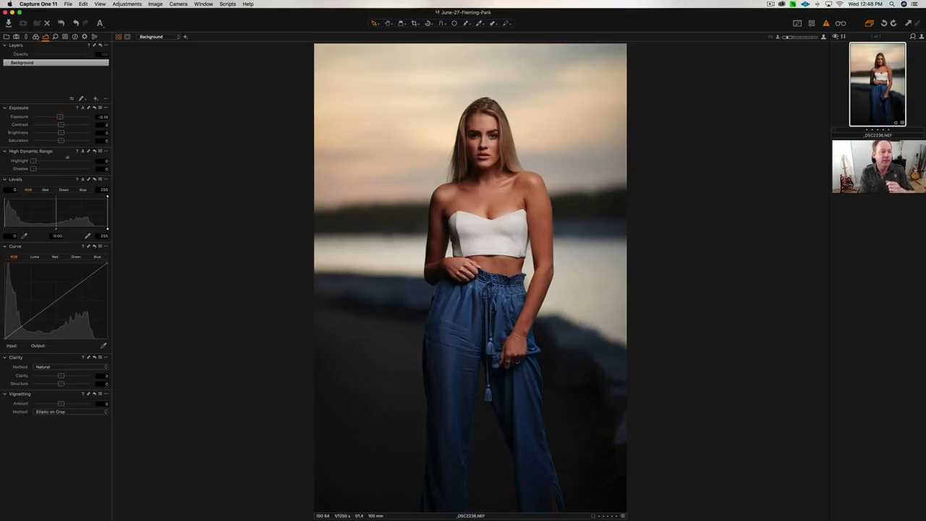
pyautogui.moveTo(32, 161); pyautogui.dragTo(38, 161)
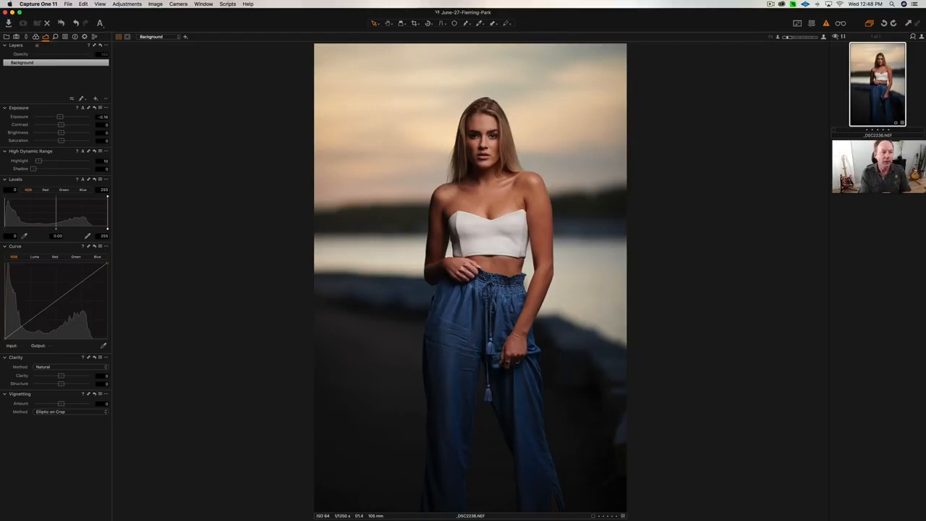
# Try a warmer white balance on the photo, settling on a Kelvin value of 5200
pyautogui.click(36, 36)
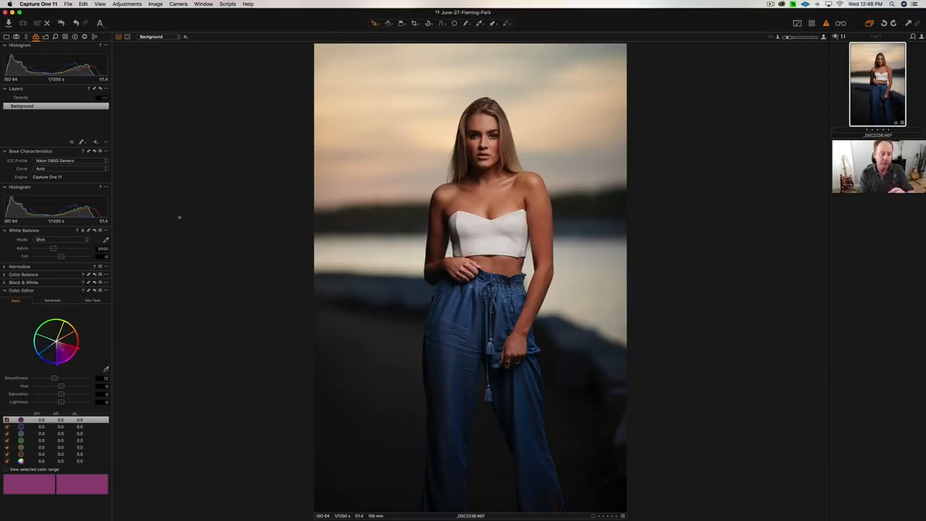
pyautogui.moveTo(52, 248); pyautogui.dragTo(63, 248)
pyautogui.click(102, 248)
pyautogui.press('BackSpace')
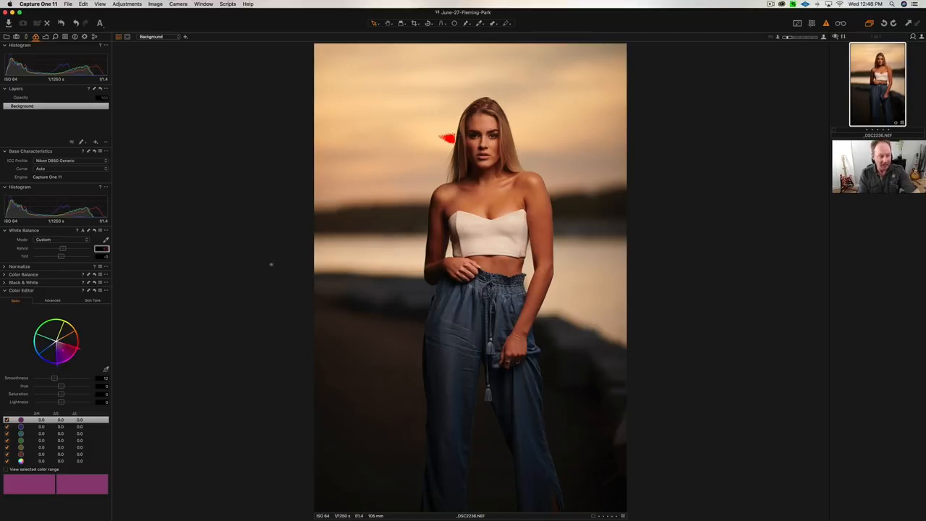
pyautogui.write('5200')
pyautogui.press('Return')
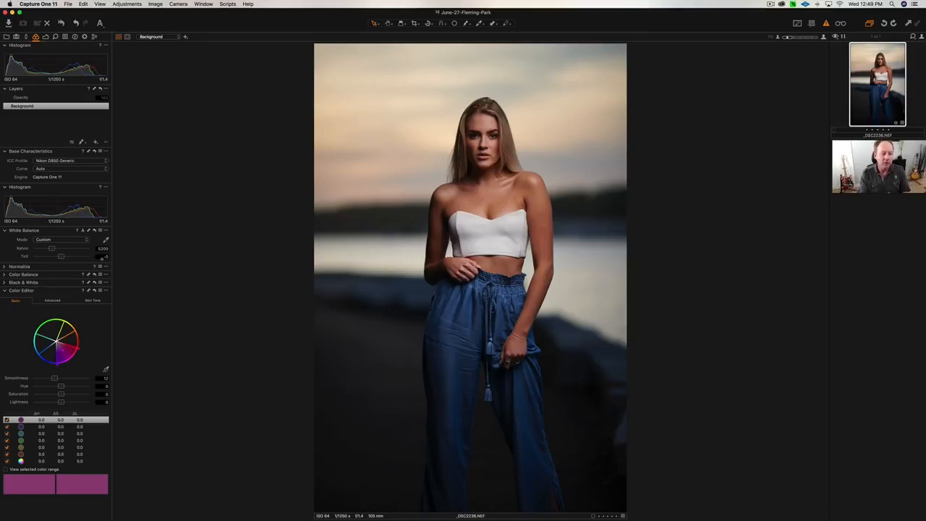
# Try a strong magenta shift in the white balance, settling on a Tint value of 1
pyautogui.moveTo(61, 256); pyautogui.dragTo(84, 254)
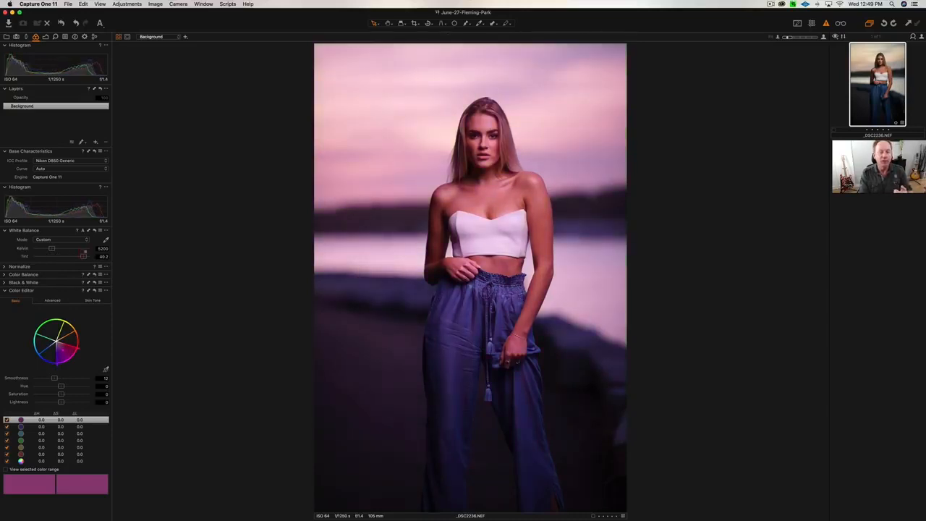
pyautogui.click(102, 256)
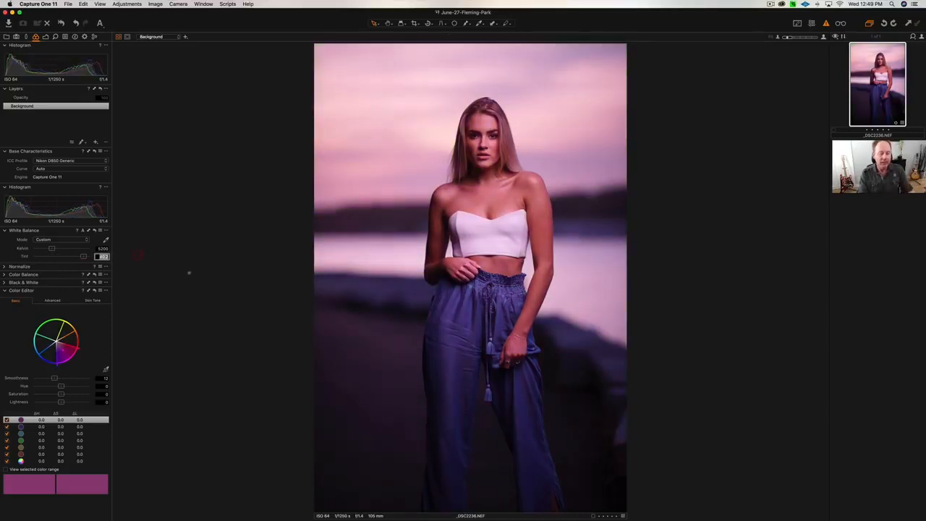
pyautogui.write('1')
pyautogui.press('Return')
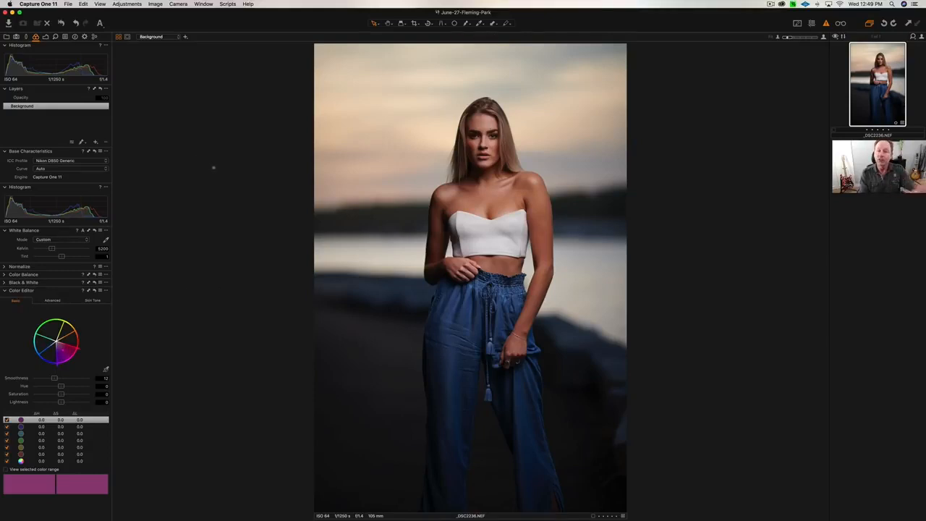
# Send the photo to Adobe Photoshop CC 2018 as an uncompressed 16-bit TIFF with the ProPhoto profile at 100% scale
pyautogui.click(68, 3)
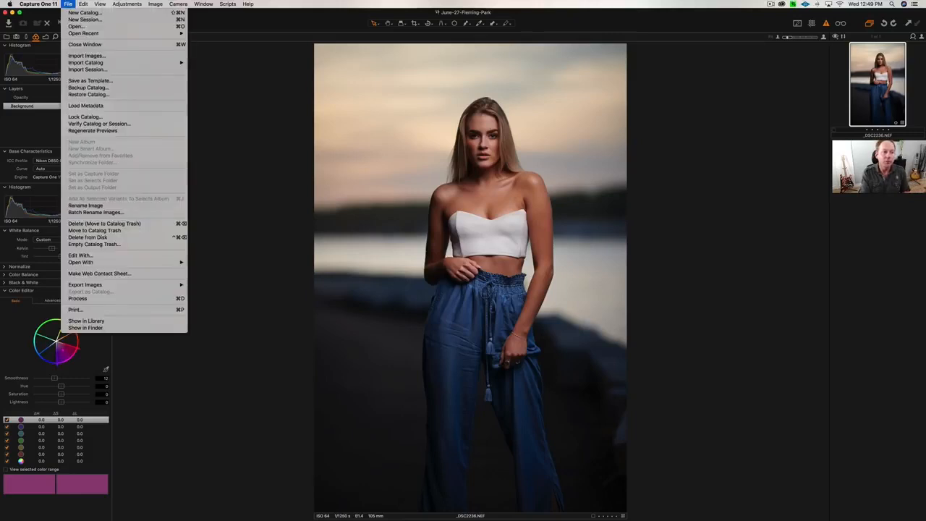
pyautogui.click(134, 256)
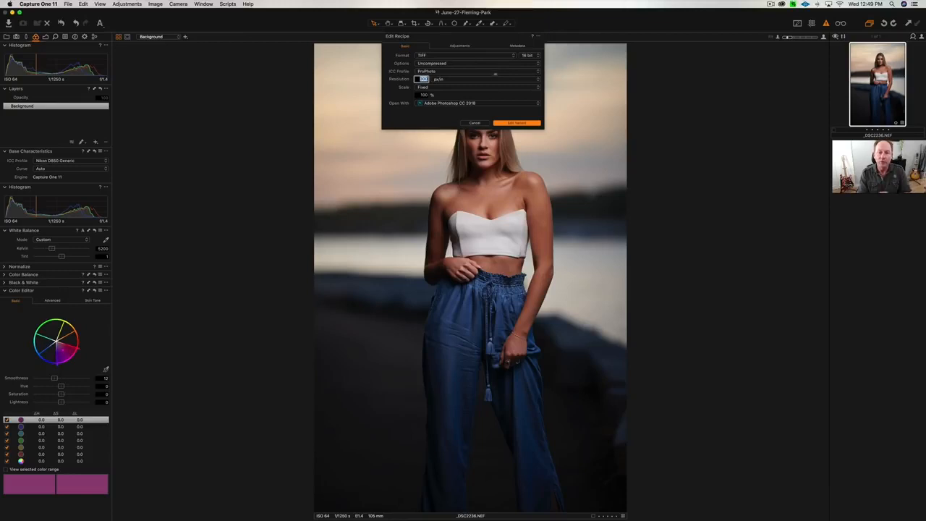
pyautogui.click(517, 122)
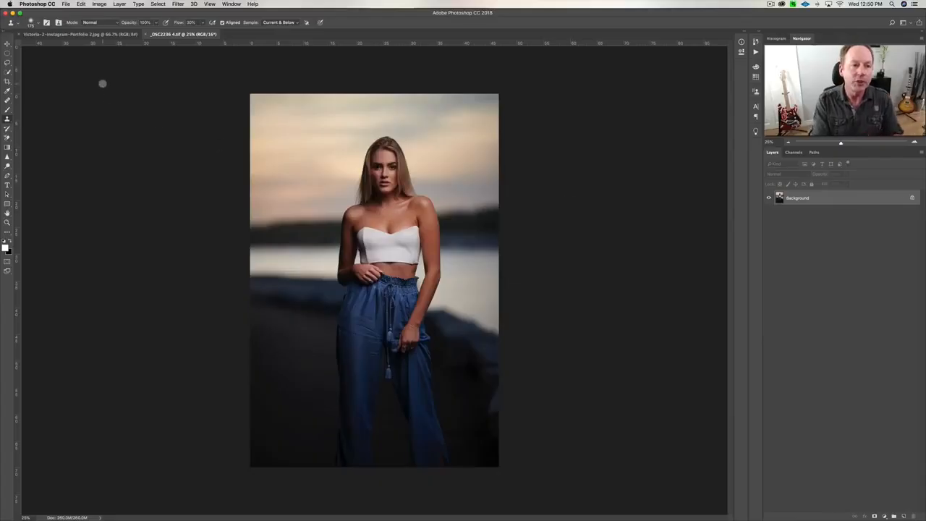
# Compare the finished Instagram portfolio JPEG with the unretouched _DSC2236 4.tif, ending on the TIFF
pyautogui.click(98, 34)
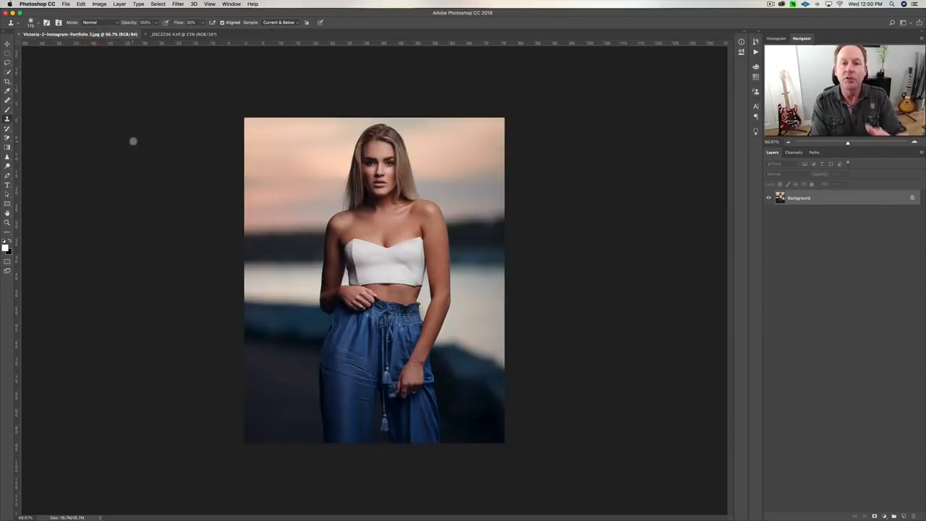
pyautogui.click(184, 34)
pyautogui.click(86, 34)
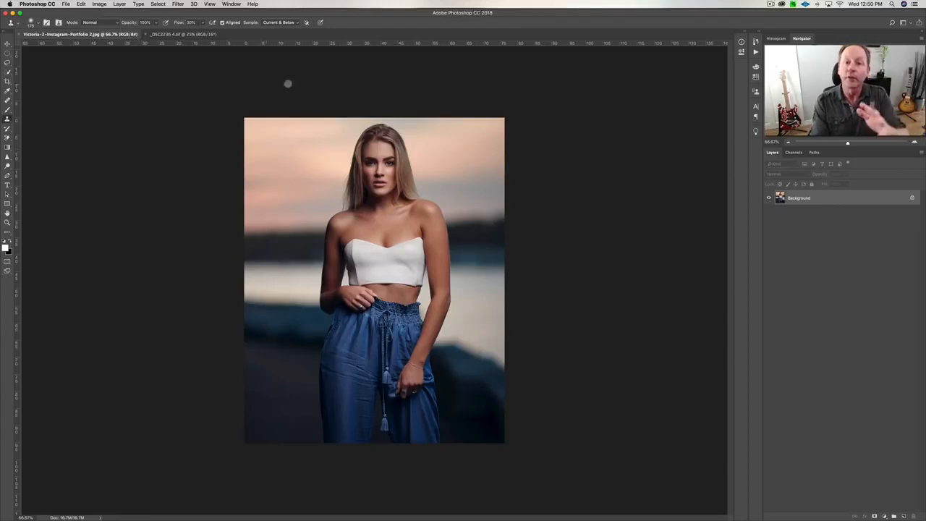
pyautogui.click(183, 34)
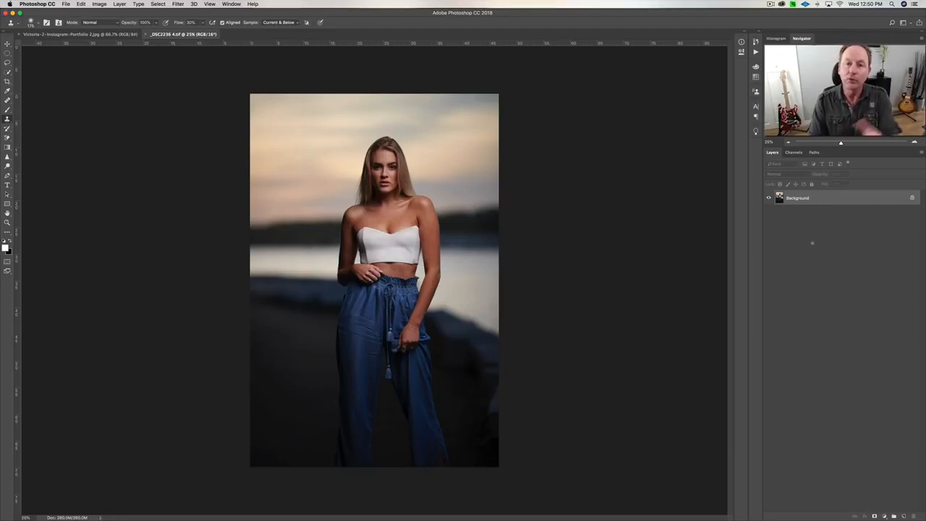
# Make two duplicates of the Background layer
pyautogui.rightClick(832, 199)
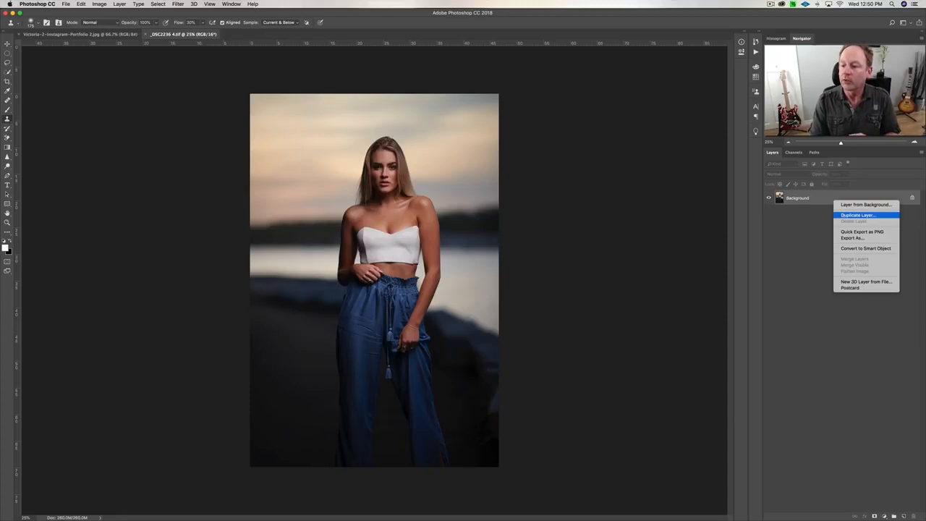
pyautogui.click(828, 221)
pyautogui.press('Return')
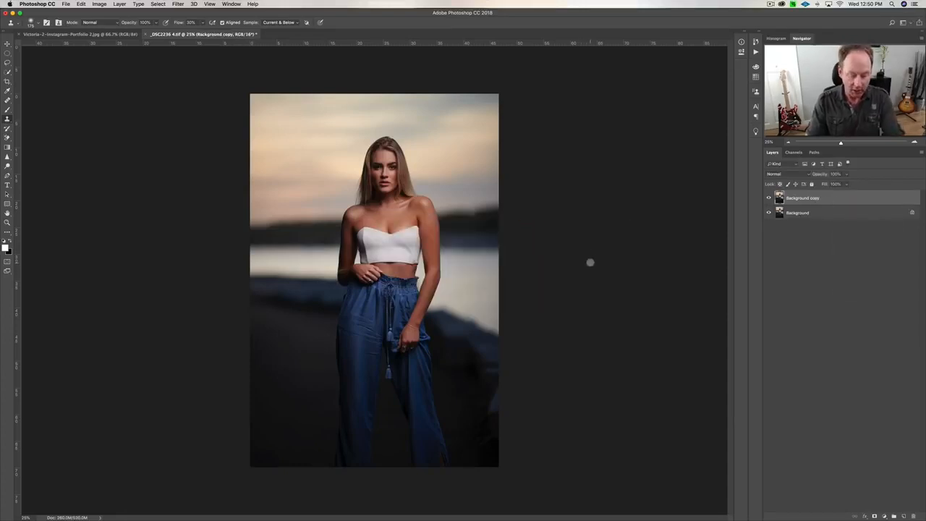
pyautogui.hotkey('ctrl', 'j')
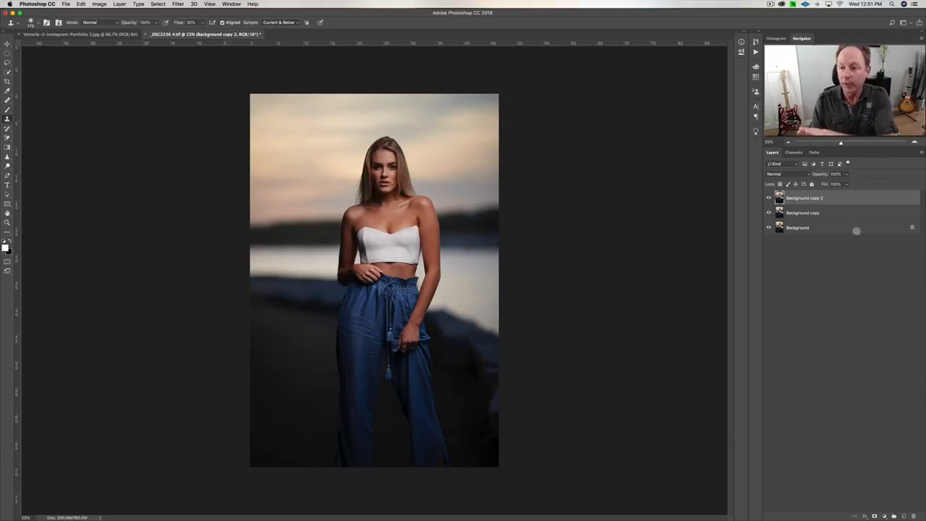
# Add an empty layer above Background copy 2 and select the Healing Brush Tool
pyautogui.click(787, 173)
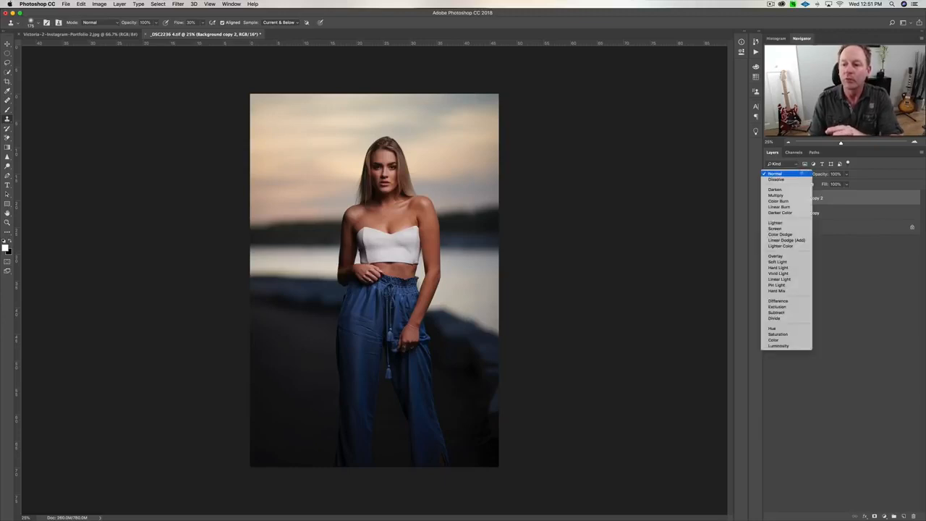
pyautogui.click(796, 173)
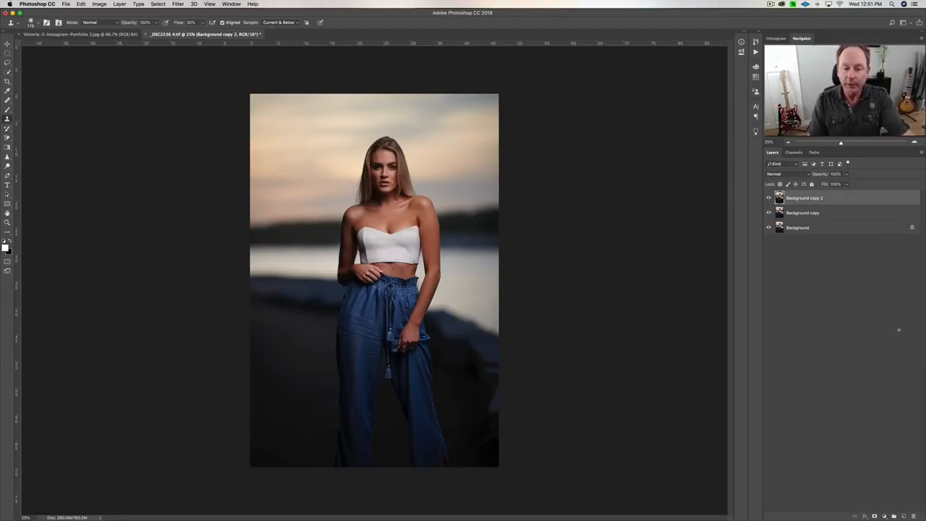
pyautogui.click(902, 516)
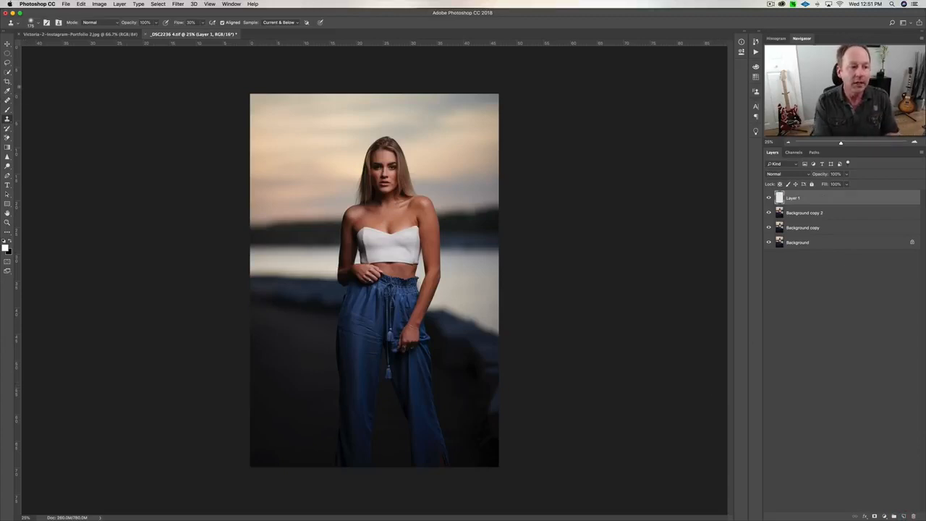
pyautogui.click(7, 100)
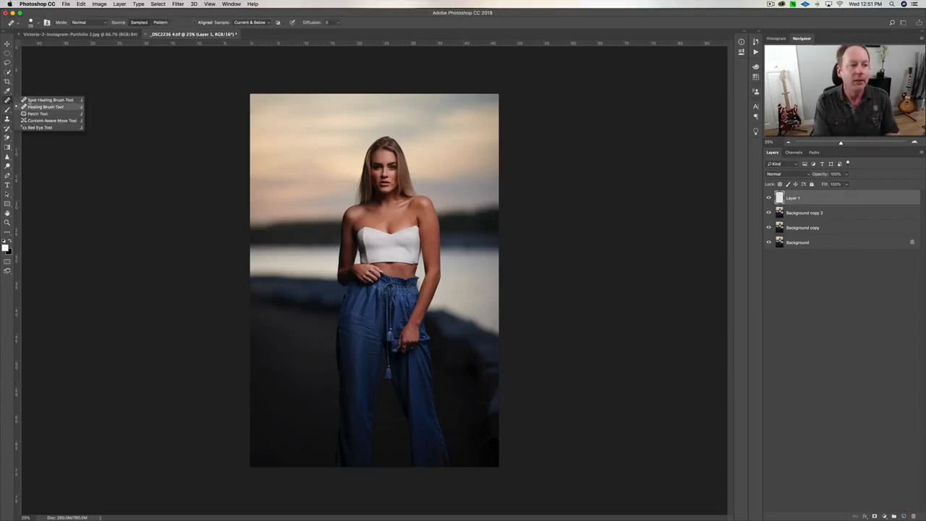
pyautogui.click(36, 106)
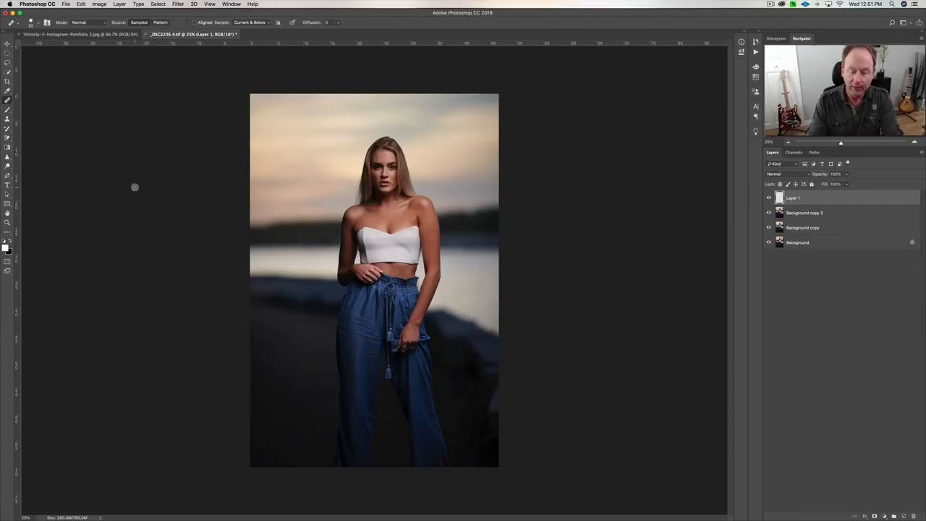
# Examine the model's face up close, focusing on the forehead skin and the mole above the eyebrow at 500%
pyautogui.press('super+plus')
pyautogui.press('super+plus')
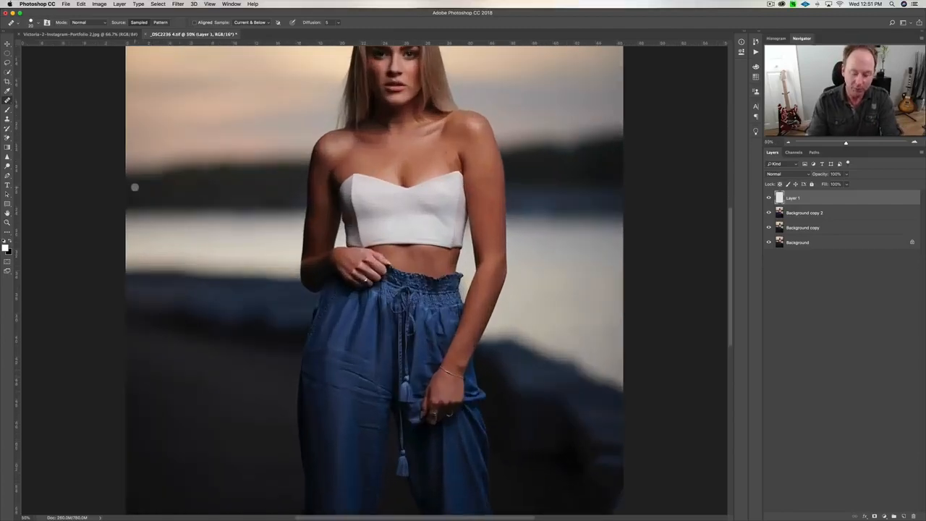
pyautogui.press('super+plus')
pyautogui.press('super+plus')
pyautogui.press('super+plus')
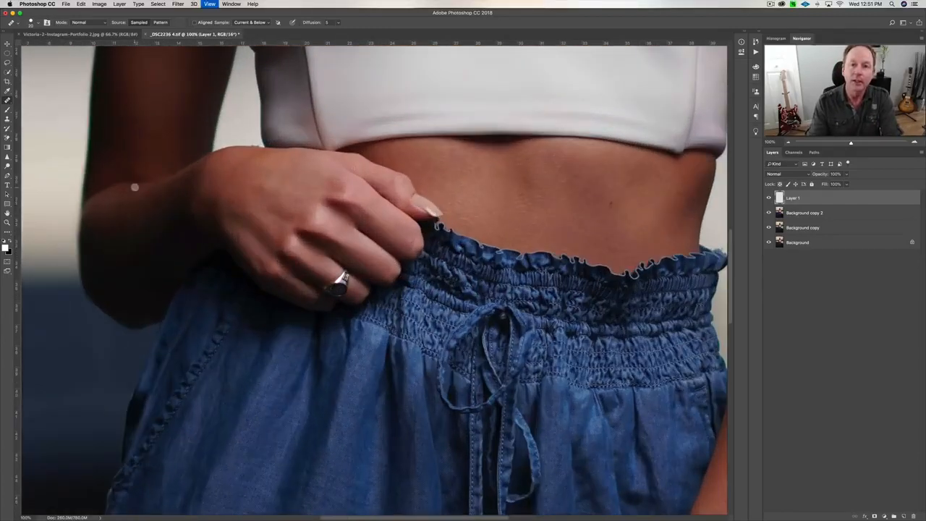
pyautogui.scroll(15, 447, 190)
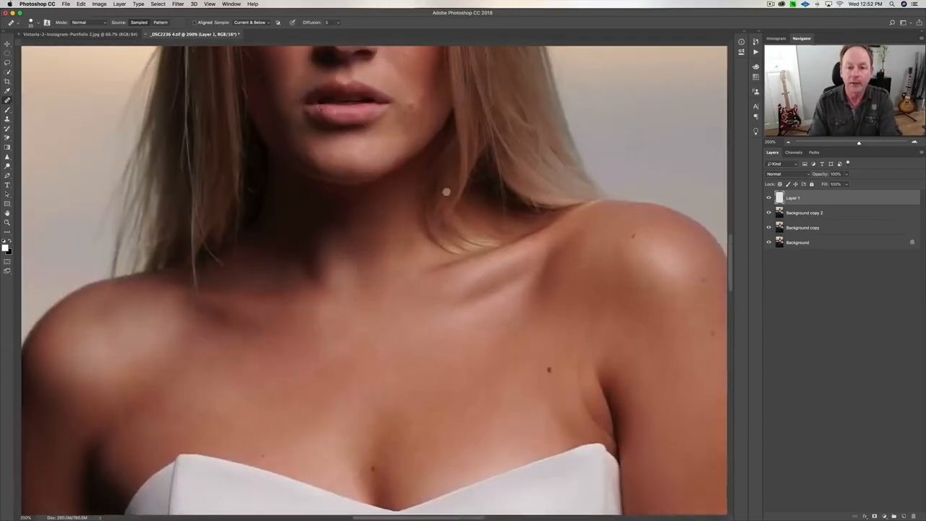
pyautogui.scroll(10, 498, 309)
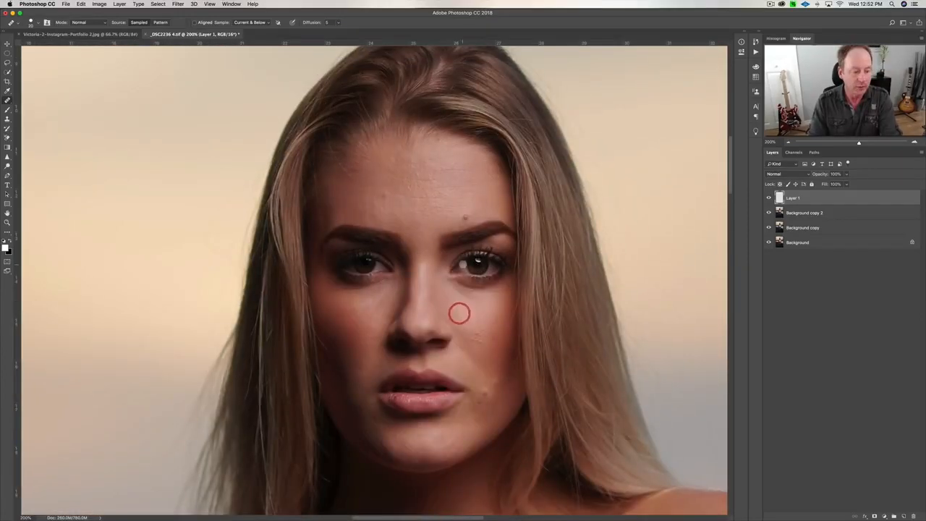
pyautogui.press('super+plus')
pyautogui.press('super+plus')
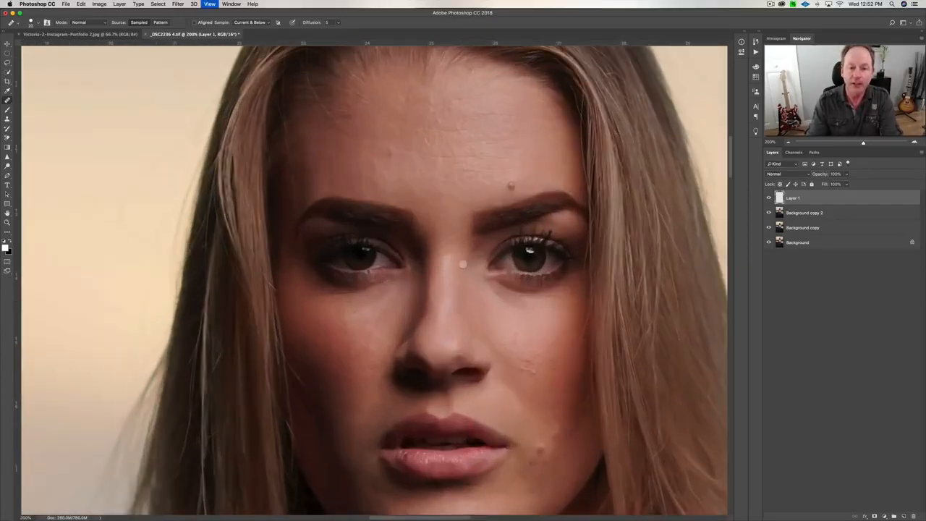
pyautogui.press('super+plus')
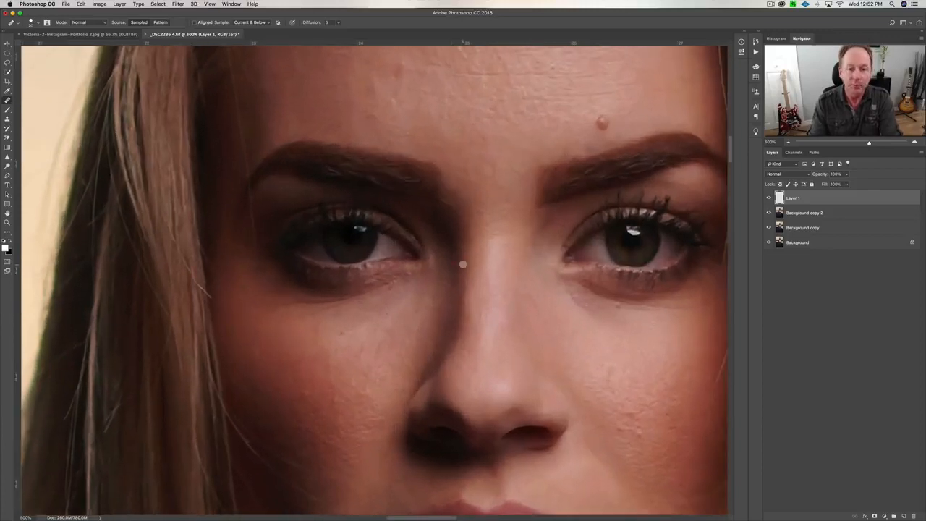
pyautogui.scroll(2, 491, 159)
pyautogui.hscroll(2, 492, 159)
pyautogui.scroll(5, 452, 209)
pyautogui.hscroll(2, 452, 209)
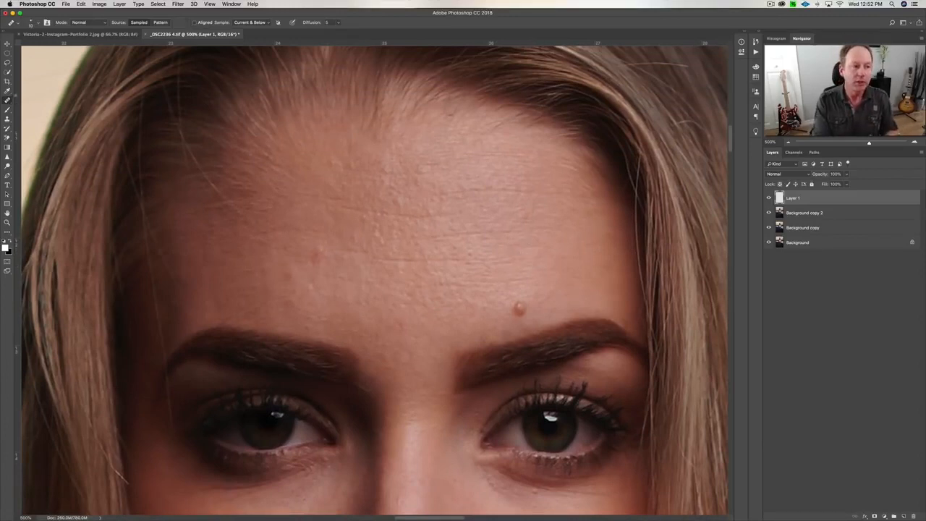
pyautogui.click(553, 307)
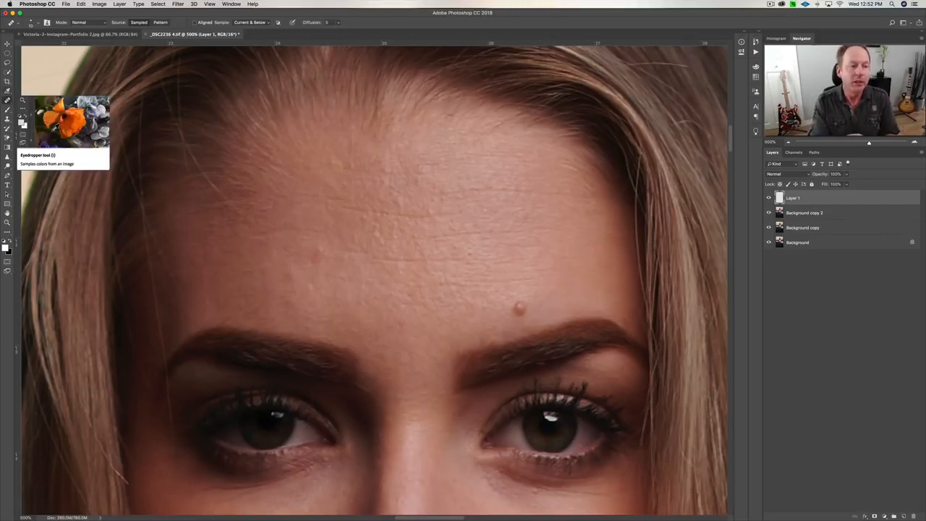
# Set the Eyedropper Tool's sample size to 5 by 5 Average
pyautogui.click(7, 91)
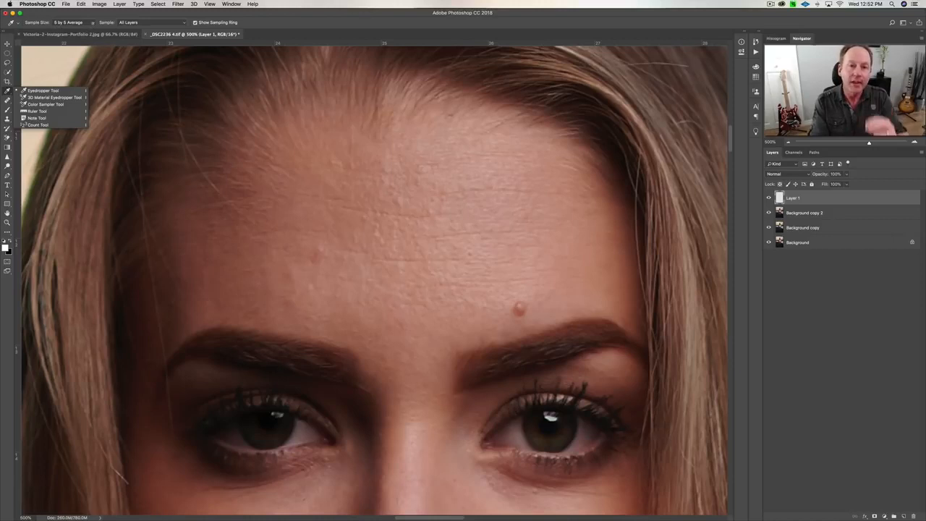
pyautogui.press('Escape')
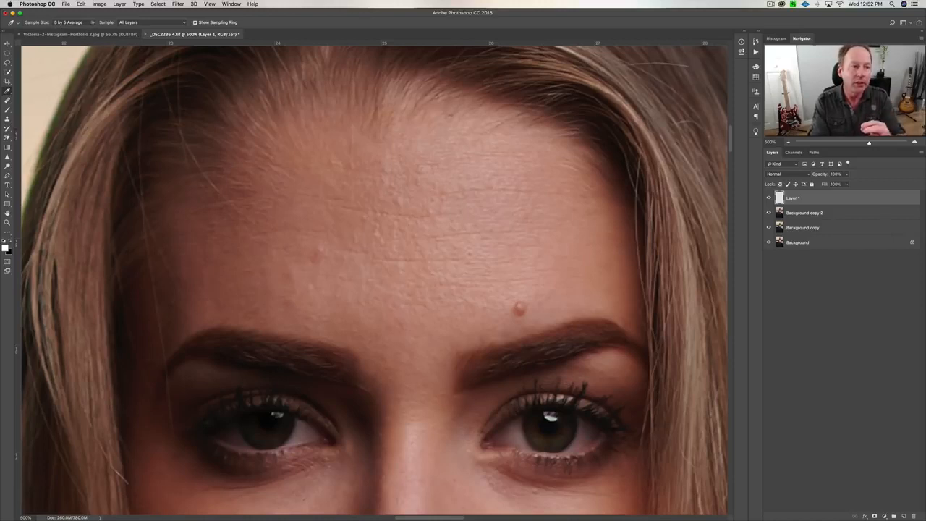
pyautogui.click(92, 23)
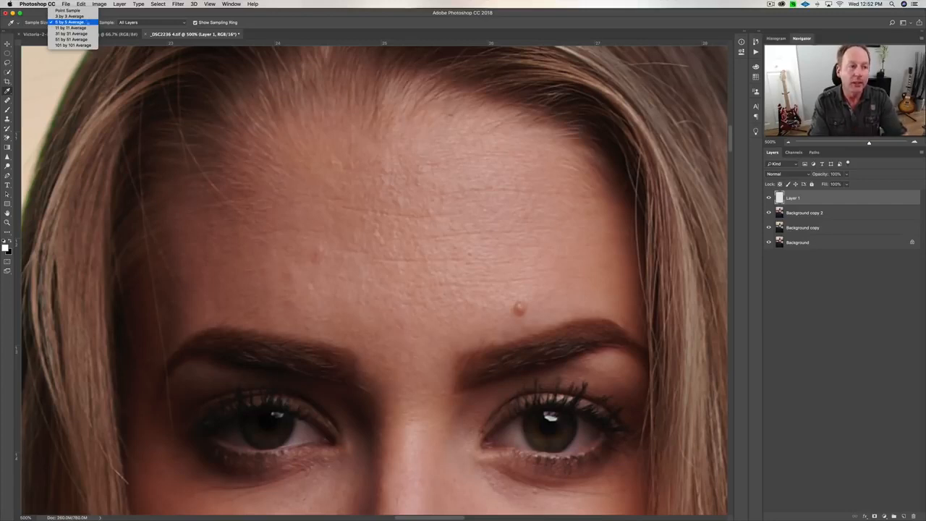
pyautogui.click(76, 21)
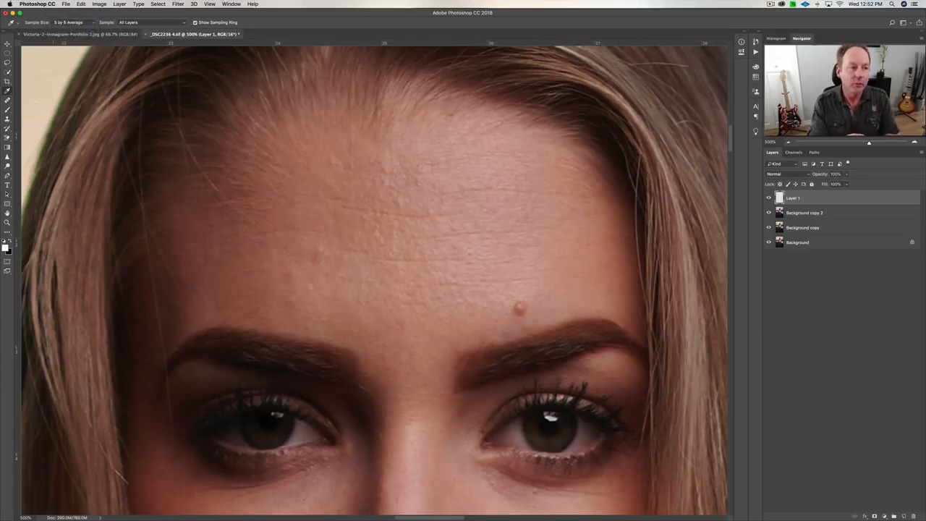
# Remove the mole above the eyebrow on Layer 1 with the Healing Brush, sampling clean skin beside it
pyautogui.press('j')
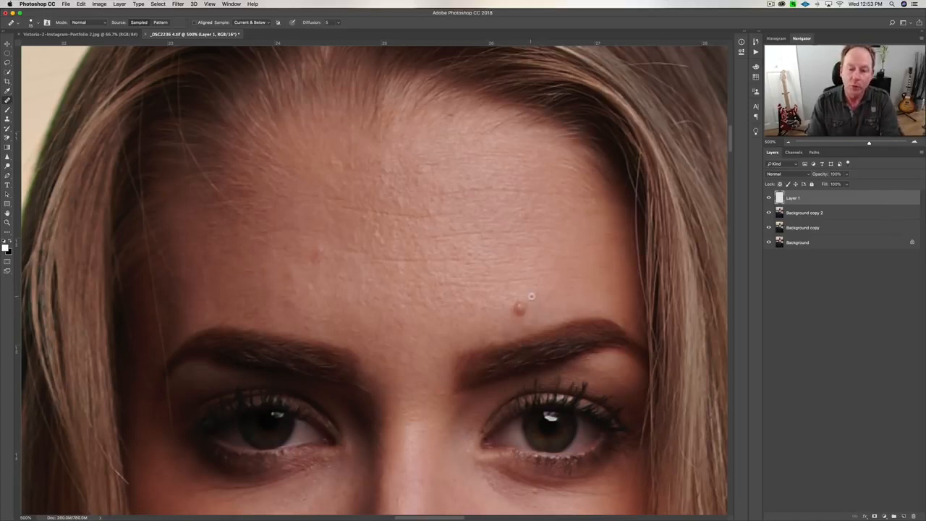
pyautogui.click(521, 307)
pyautogui.click(532, 306)
pyautogui.click(515, 302)
pyautogui.click(523, 306)
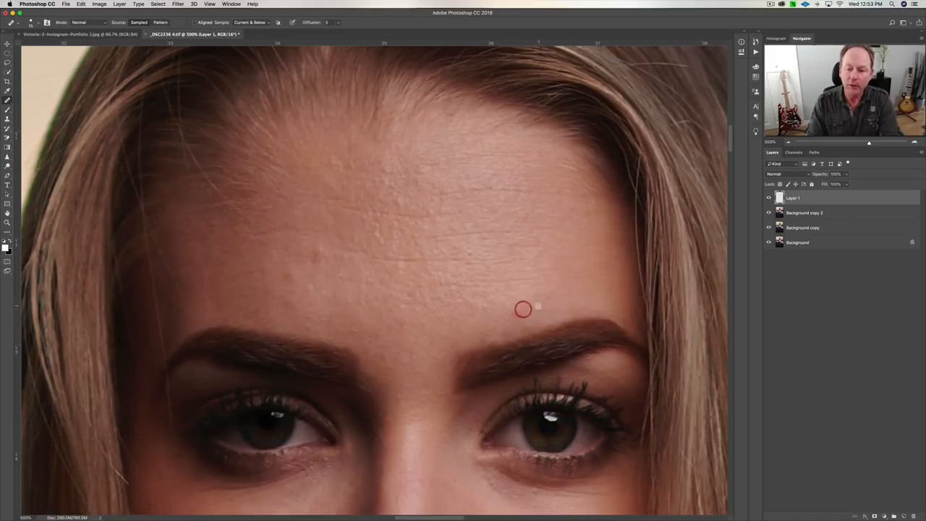
pyautogui.click(516, 312)
pyautogui.click(523, 313)
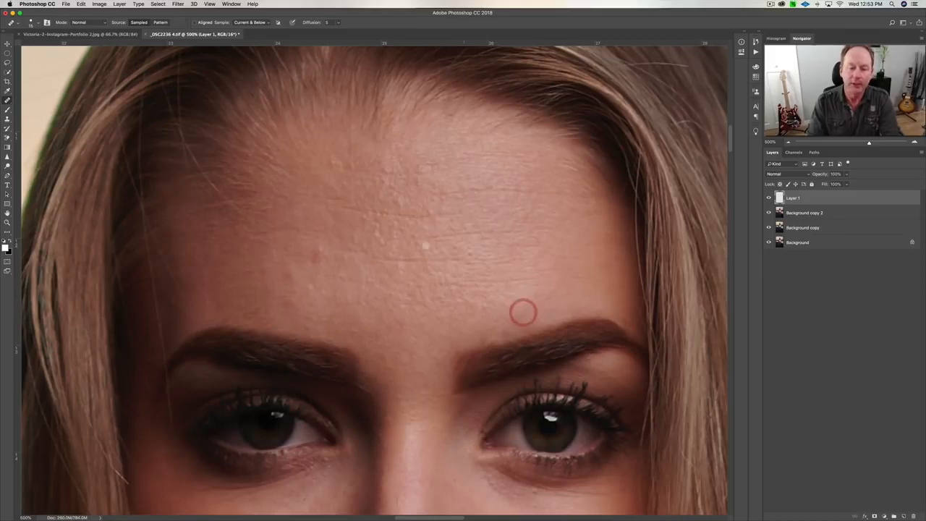
# Heal the reddish spot on the forehead and the small blemishes around it, across the center and near the temple
pyautogui.click(326, 269)
pyautogui.click(319, 256)
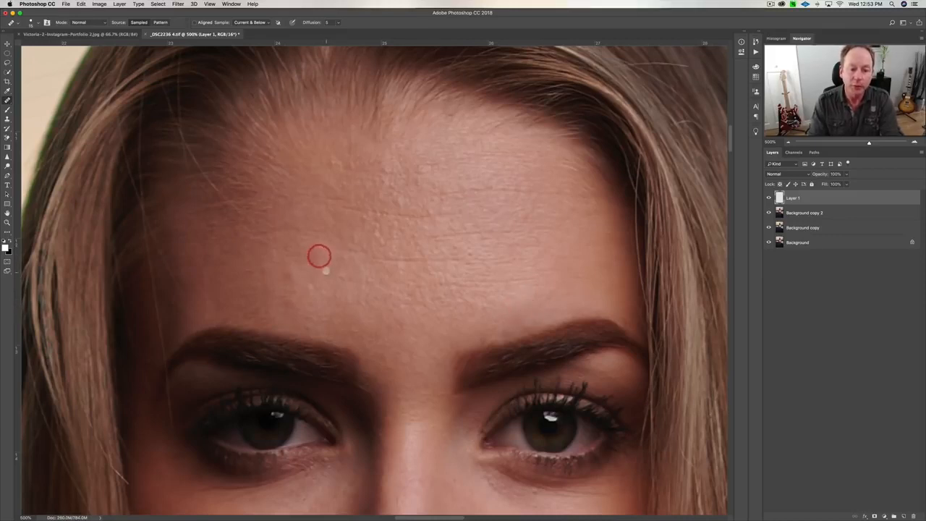
pyautogui.click(324, 252)
pyautogui.click(315, 243)
pyautogui.click(311, 258)
pyautogui.click(323, 278)
pyautogui.click(329, 280)
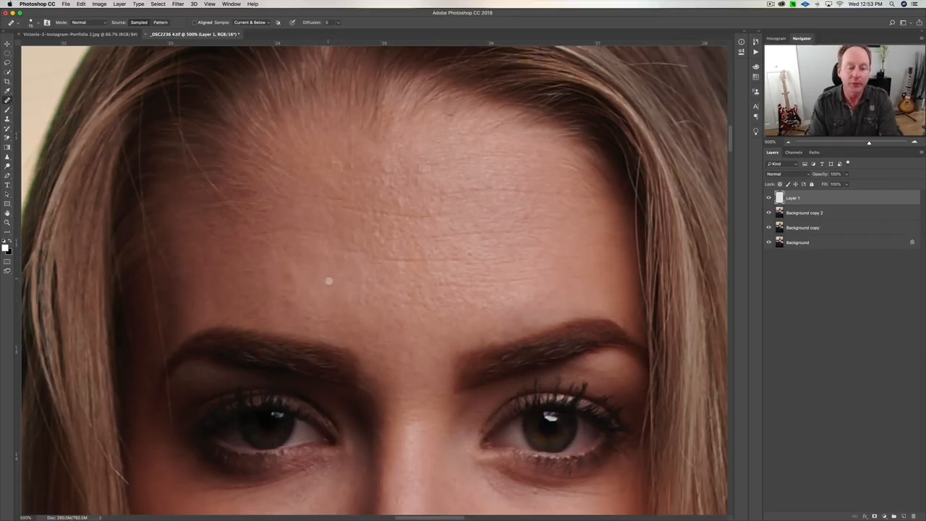
pyautogui.click(312, 281)
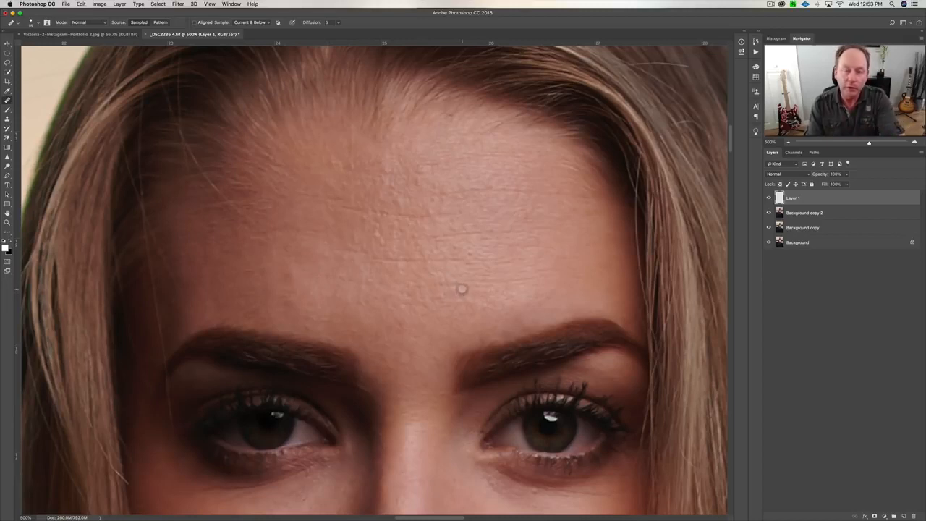
pyautogui.click(446, 294)
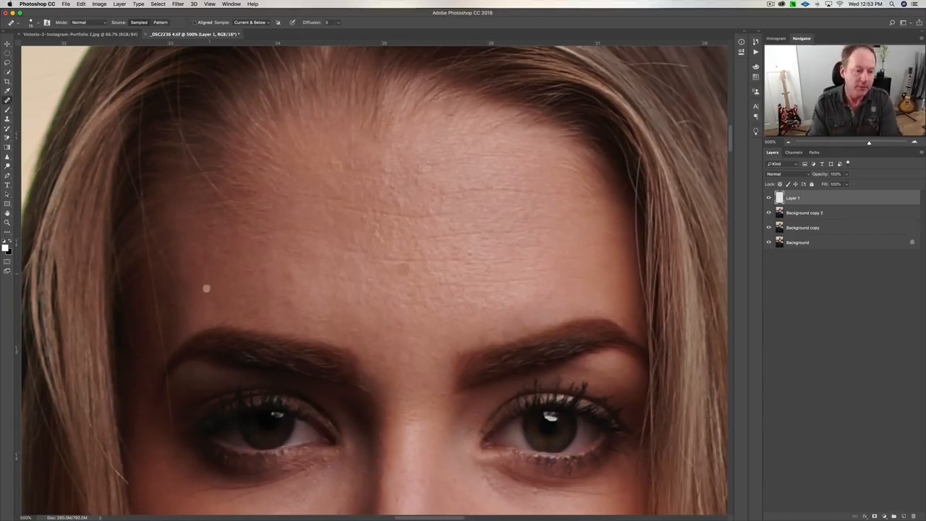
pyautogui.click(190, 294)
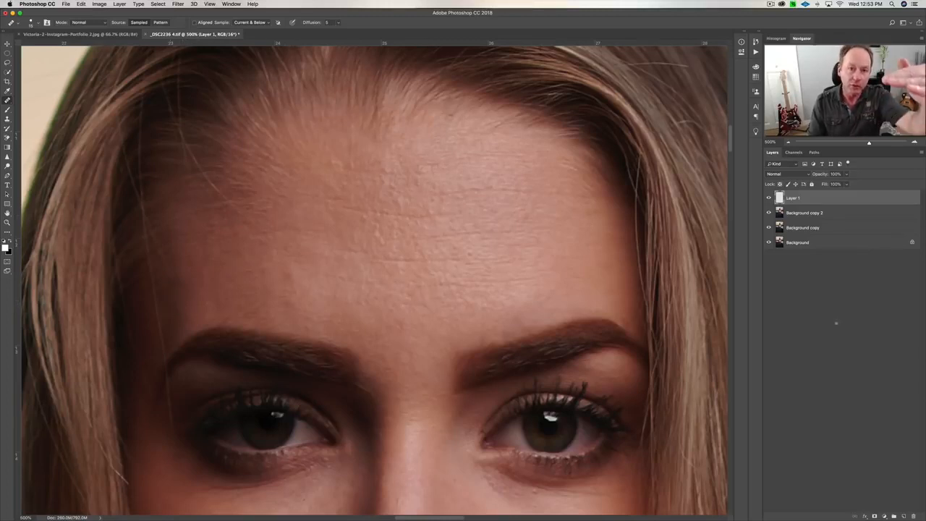
# Add a new layer named dodge above Layer 1 in Soft Light mode, filled with 50% gray
pyautogui.press('super+minus')
pyautogui.press('super+minus')
pyautogui.press('super+minus')
pyautogui.press('super+minus')
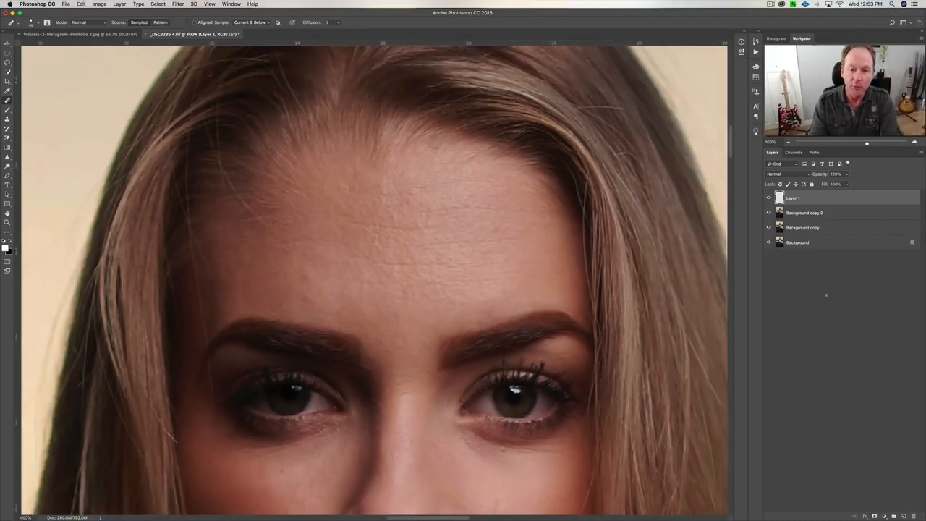
pyautogui.press('super+minus')
pyautogui.press('super+minus')
pyautogui.press('super+minus')
pyautogui.press('super+minus')
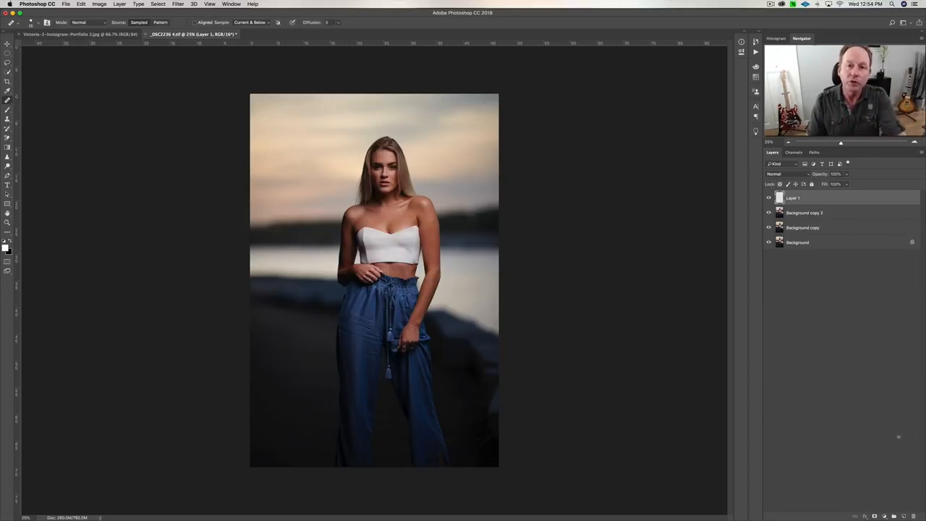
pyautogui.keyDown('alt'); pyautogui.click(902, 516); pyautogui.keyUp('alt')
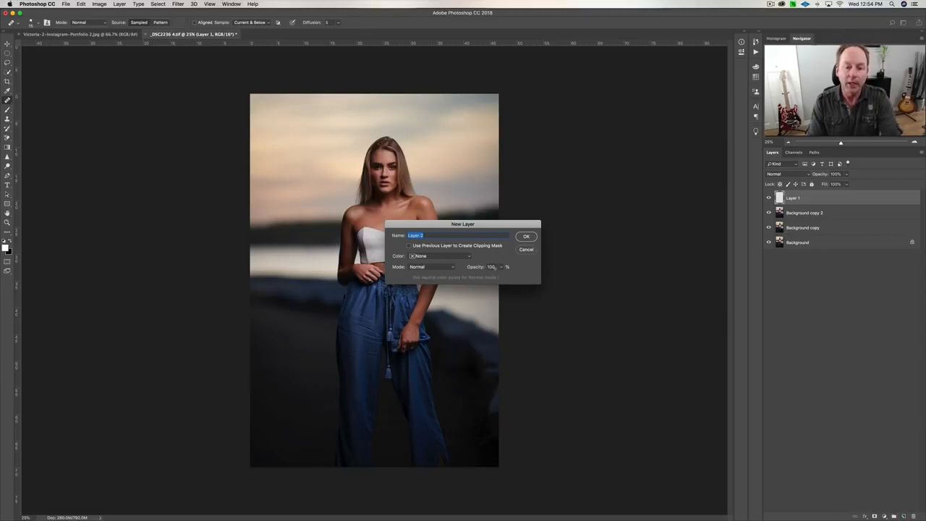
pyautogui.write('dodge')
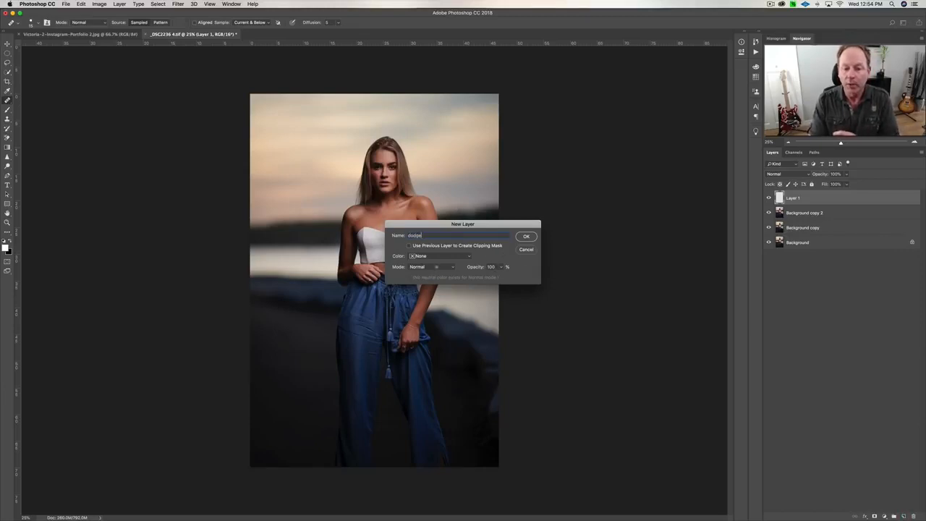
pyautogui.click(435, 267)
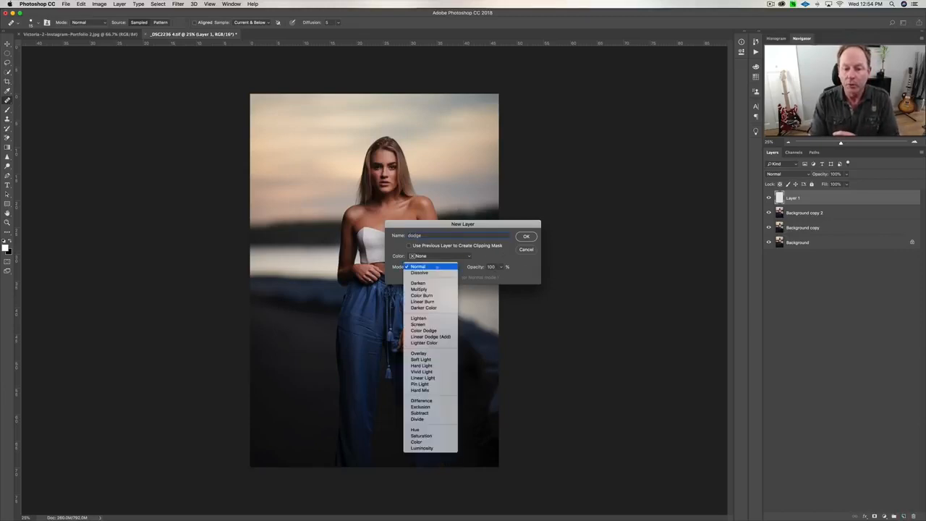
pyautogui.click(442, 359)
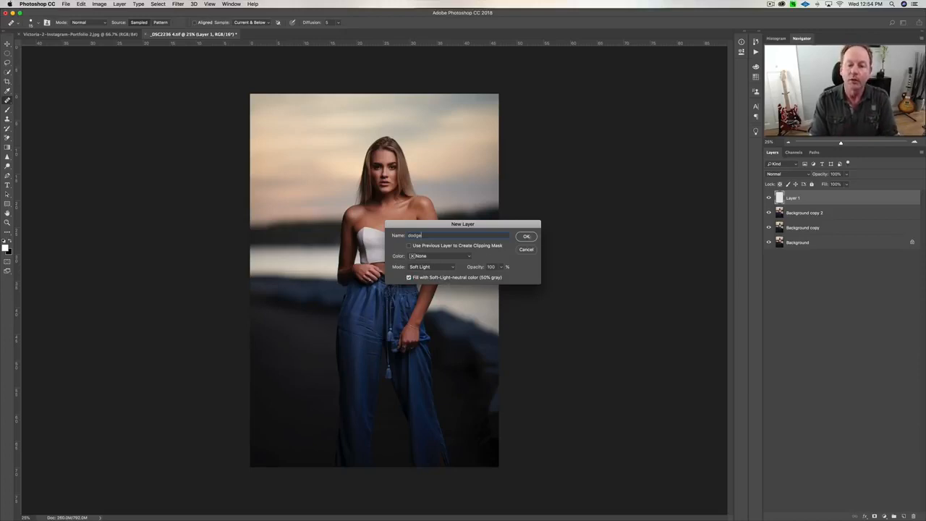
pyautogui.click(534, 238)
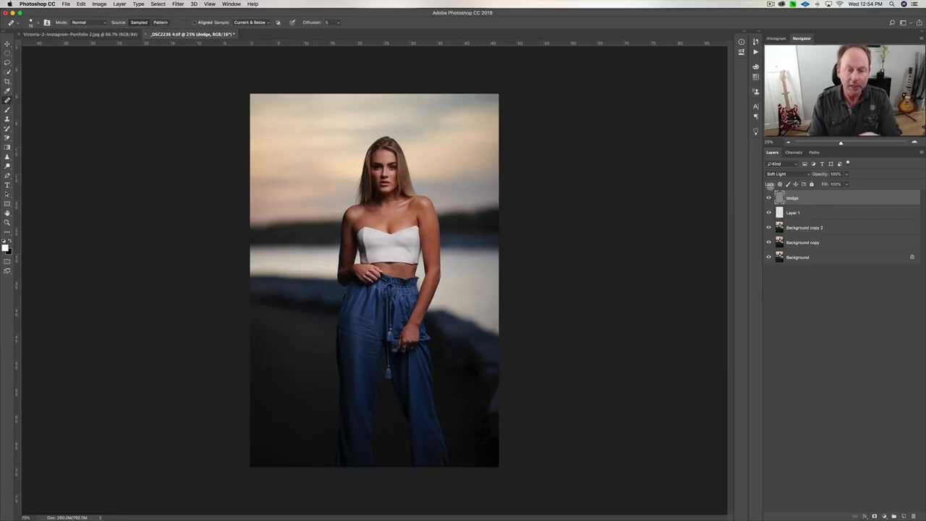
# Add a Black & White adjustment layer above the dodge layer, with the forehead in close view at 500%
pyautogui.press('super+1')
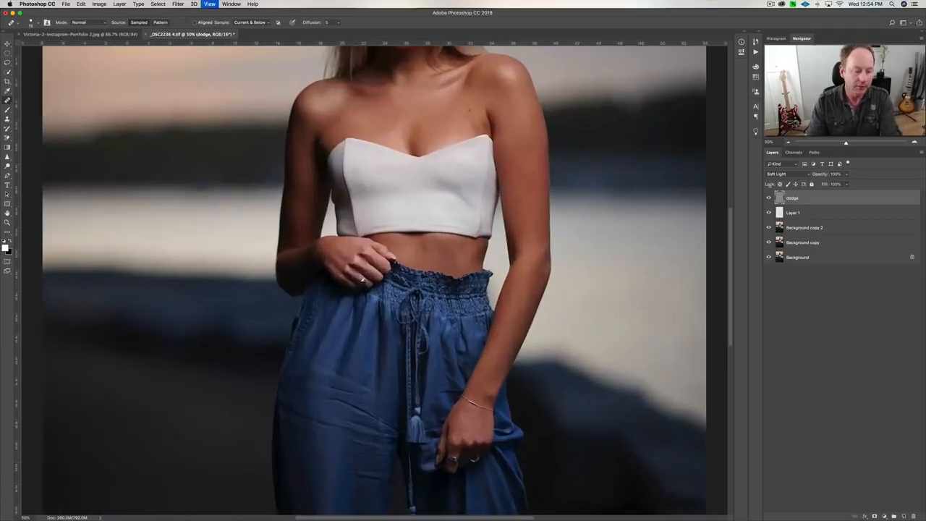
pyautogui.press('super+=')
pyautogui.press('super+=')
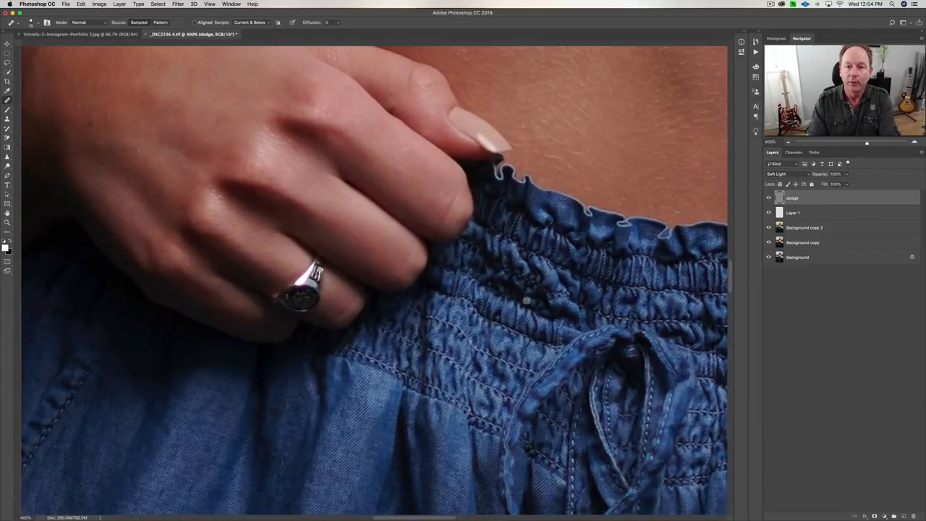
pyautogui.scroll(15, 524, 373)
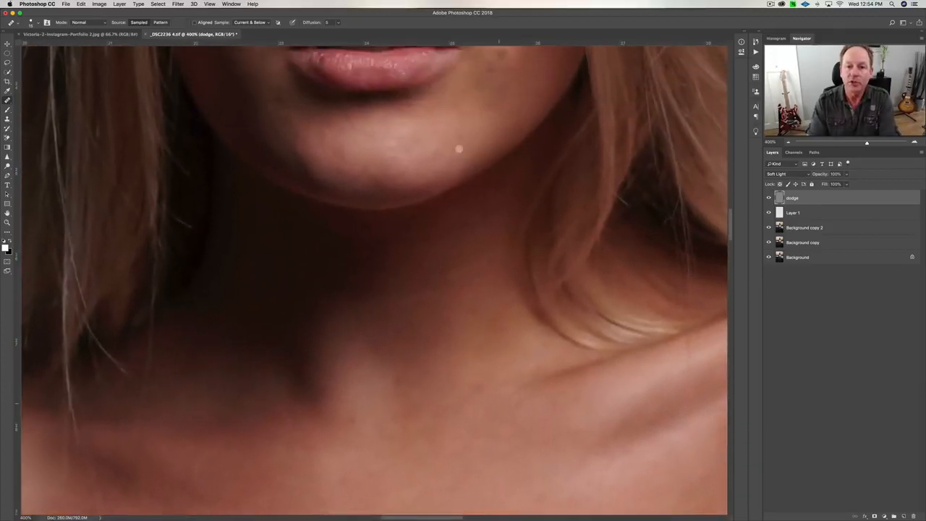
pyautogui.scroll(10, 532, 311)
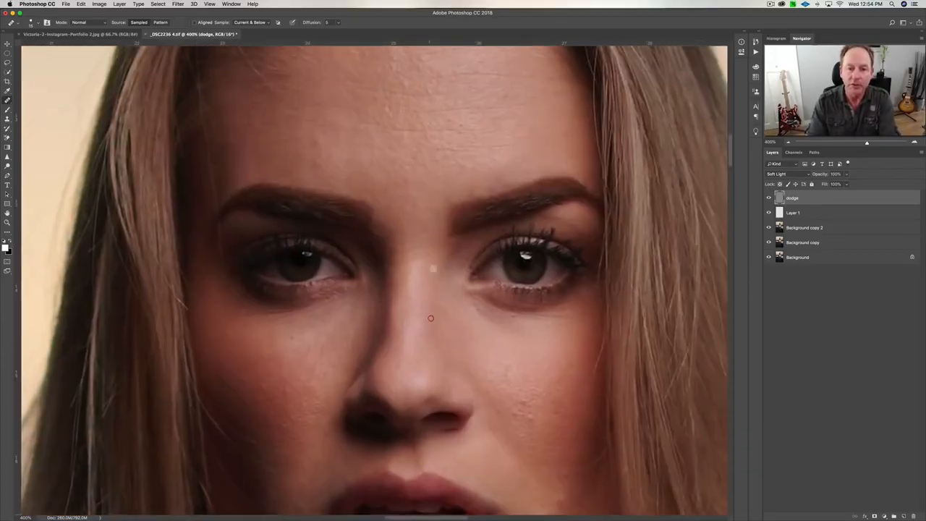
pyautogui.scroll(3, 456, 160)
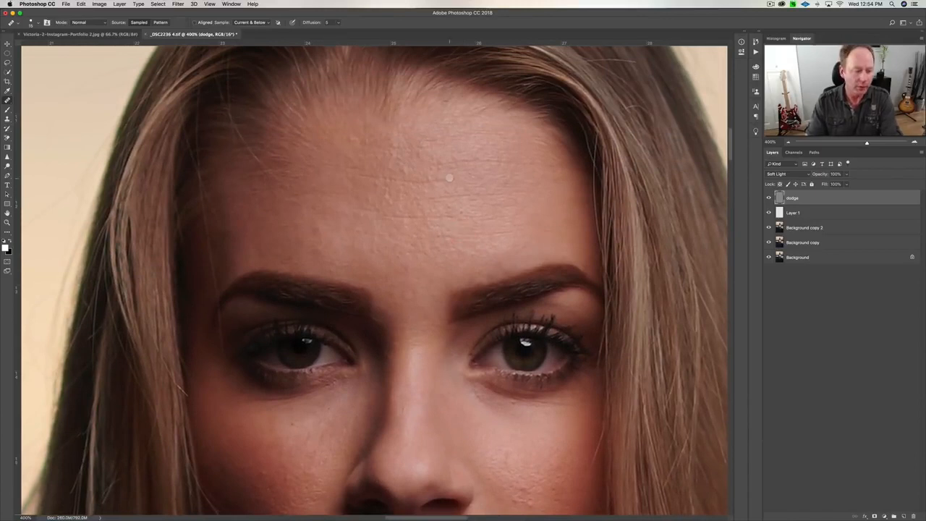
pyautogui.press('super+equal')
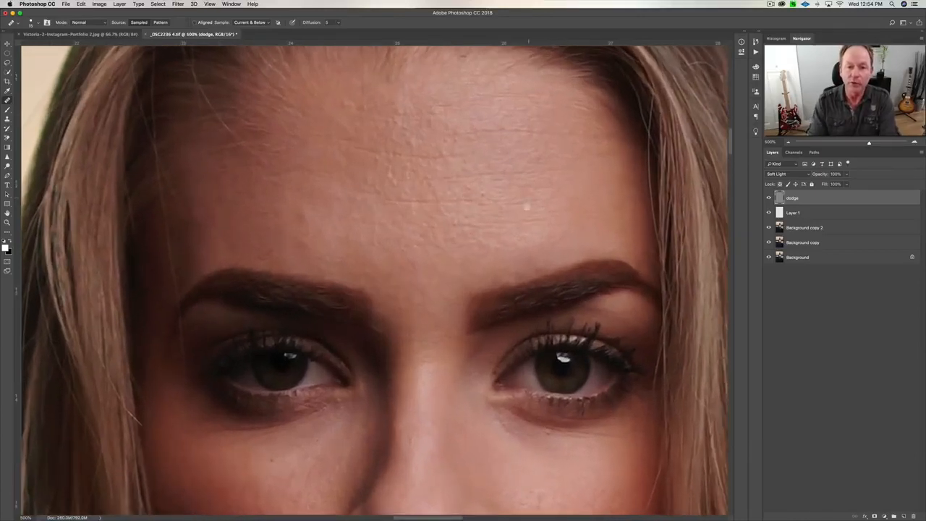
pyautogui.scroll(2, 497, 282)
pyautogui.moveTo(497, 282); pyautogui.dragTo(499, 281)
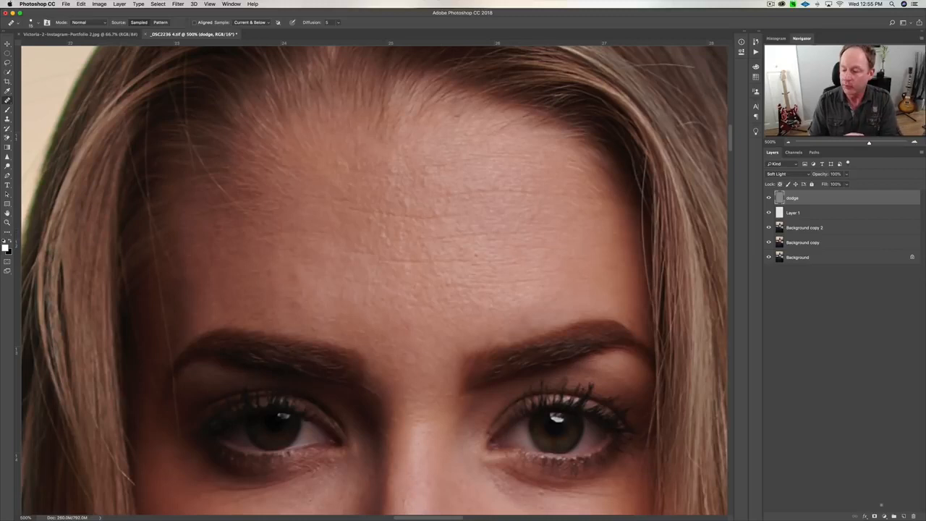
pyautogui.click(884, 516)
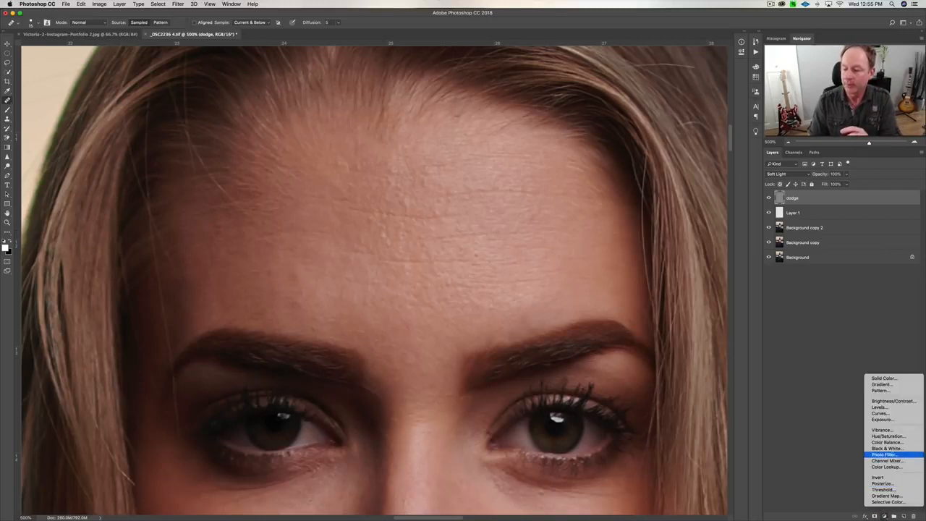
pyautogui.click(887, 448)
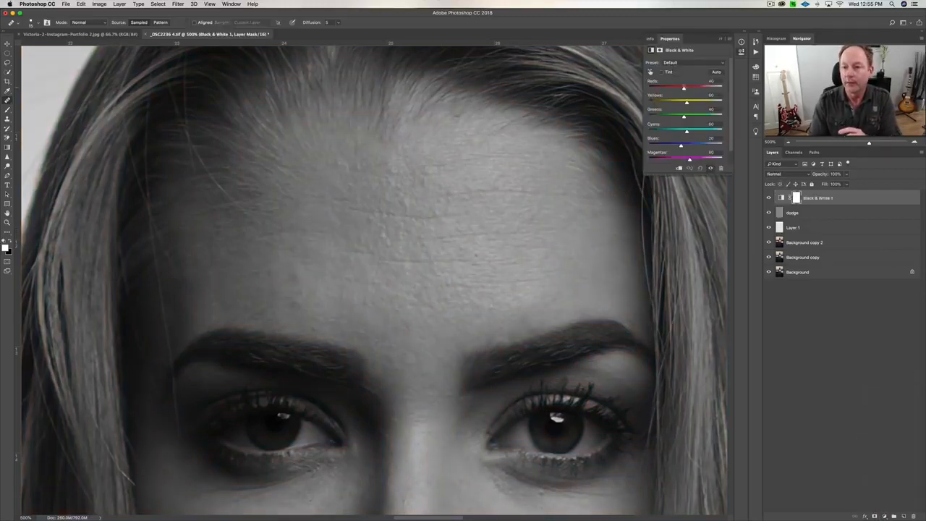
# Lower the Black & White layer's Reds to -92 and Yellows to -77, and compare the forehead with the layer hidden and shown
pyautogui.moveTo(682, 87); pyautogui.dragTo(666, 101)
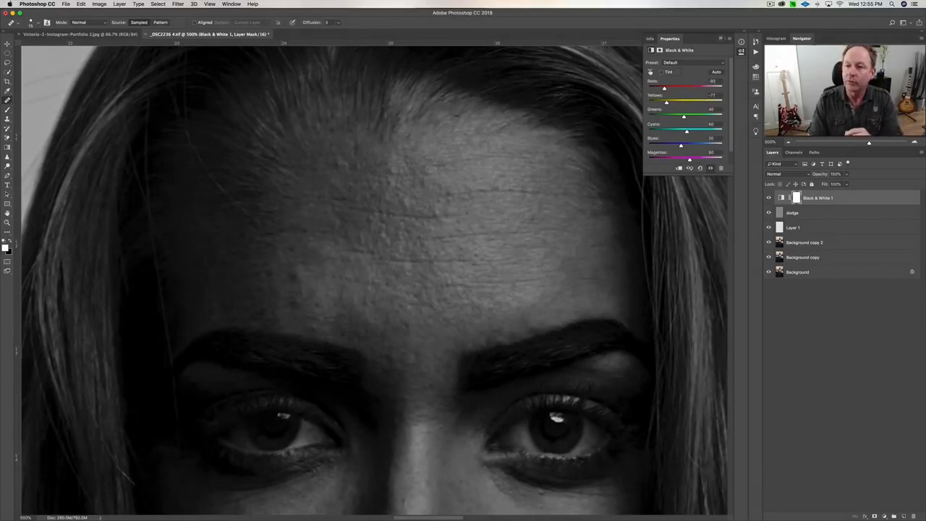
pyautogui.click(741, 51)
pyautogui.click(769, 198)
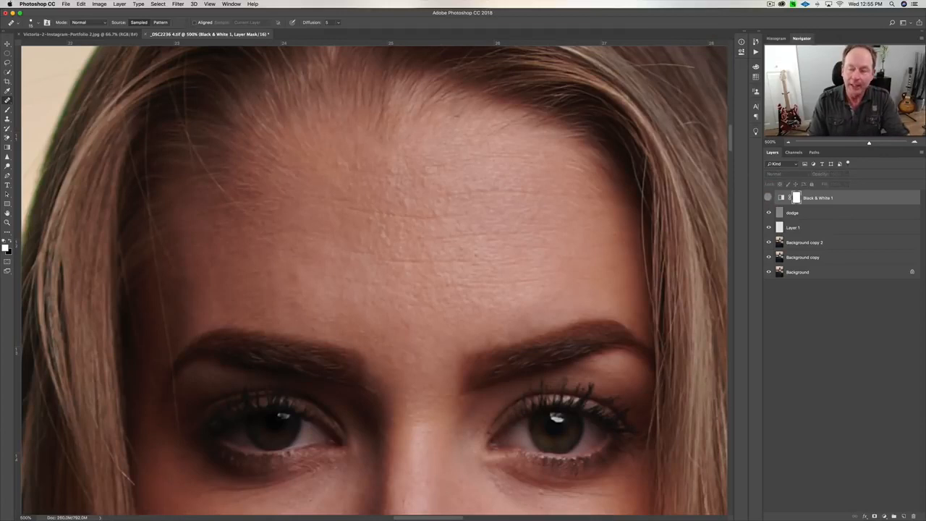
pyautogui.click(769, 198)
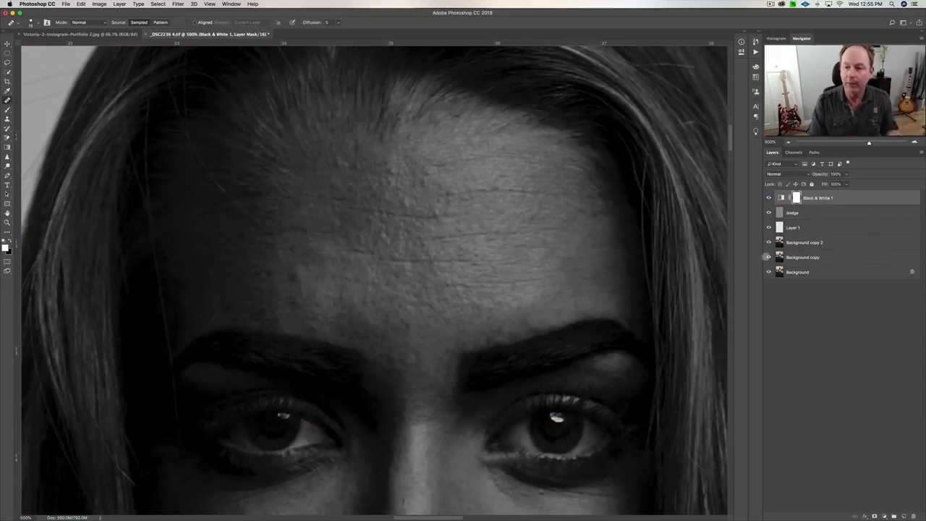
# Select the dodge layer and set up a white brush with 1% flow
pyautogui.click(802, 213)
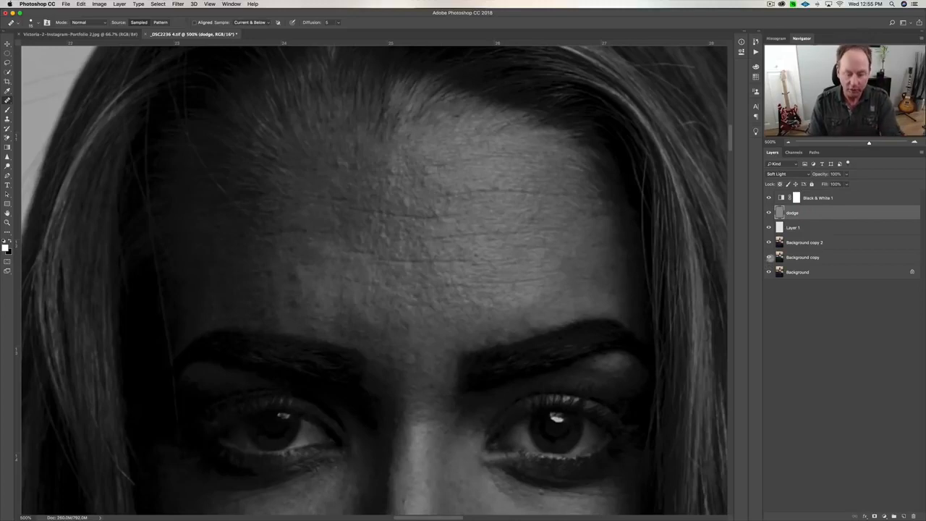
pyautogui.press('b')
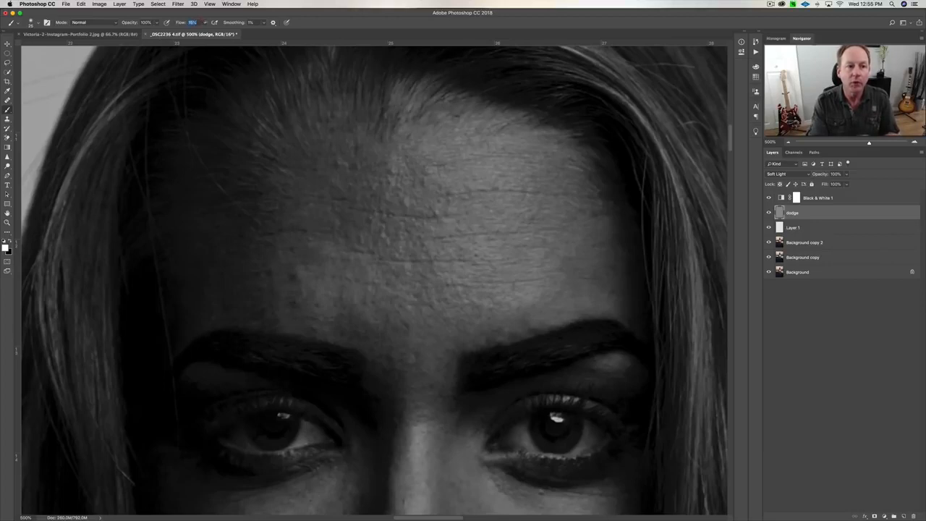
pyautogui.write('1')
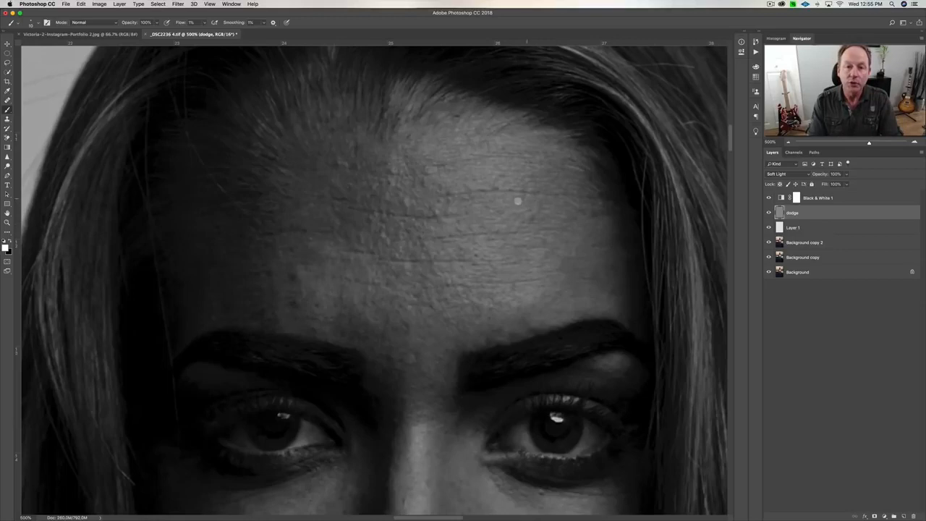
# Dodge the dark creases and bumps on the upper and central forehead with small, soft white brush strokes
pyautogui.moveTo(514, 190)
pyautogui.mouseDown()
pyautogui.moveTo(486, 193)
pyautogui.moveTo(554, 193)
pyautogui.moveTo(515, 193)
pyautogui.moveTo(550, 193)
pyautogui.moveTo(515, 193)
pyautogui.moveTo(550, 193)
pyautogui.moveTo(550, 145)
pyautogui.mouseUp()
pyautogui.moveTo(538, 267)
pyautogui.mouseDown()
pyautogui.moveTo(537, 173)
pyautogui.moveTo(467, 165)
pyautogui.mouseUp()
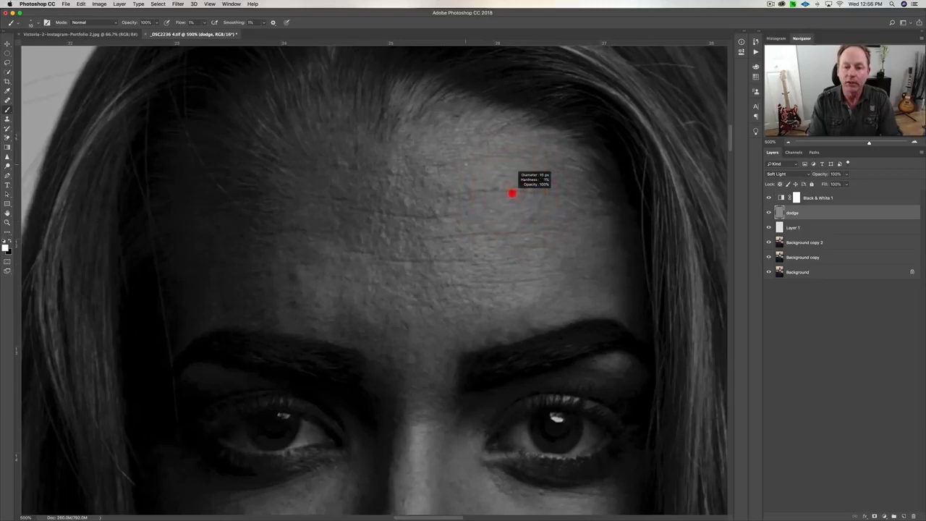
pyautogui.moveTo(512, 193); pyautogui.dragTo(512, 193)
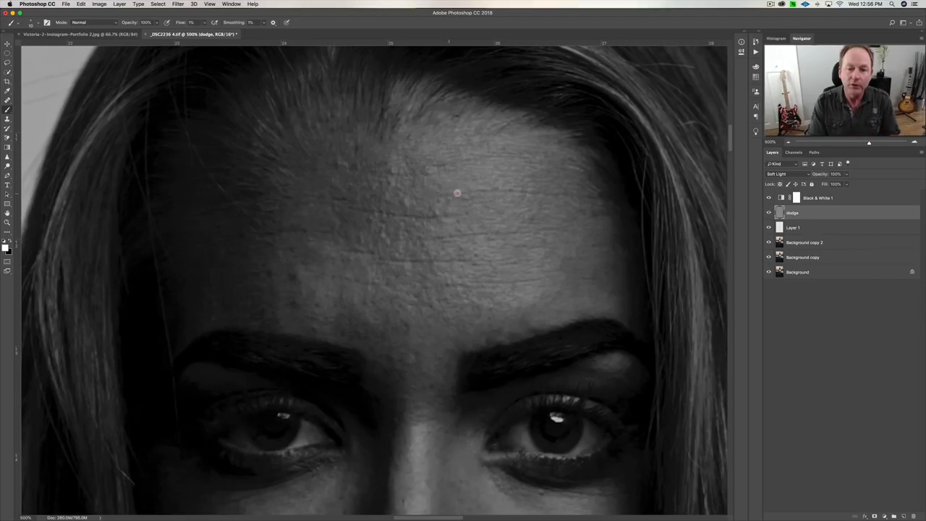
pyautogui.click(422, 163)
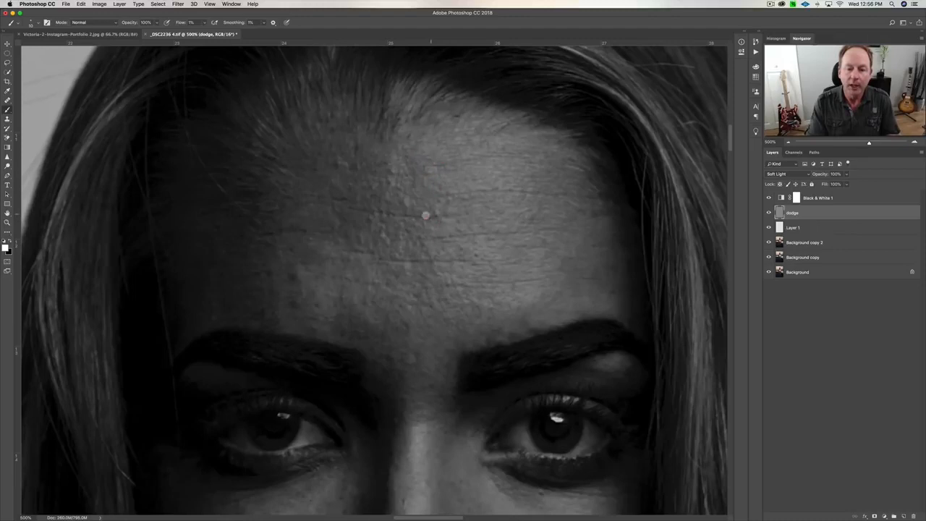
pyautogui.click(411, 214)
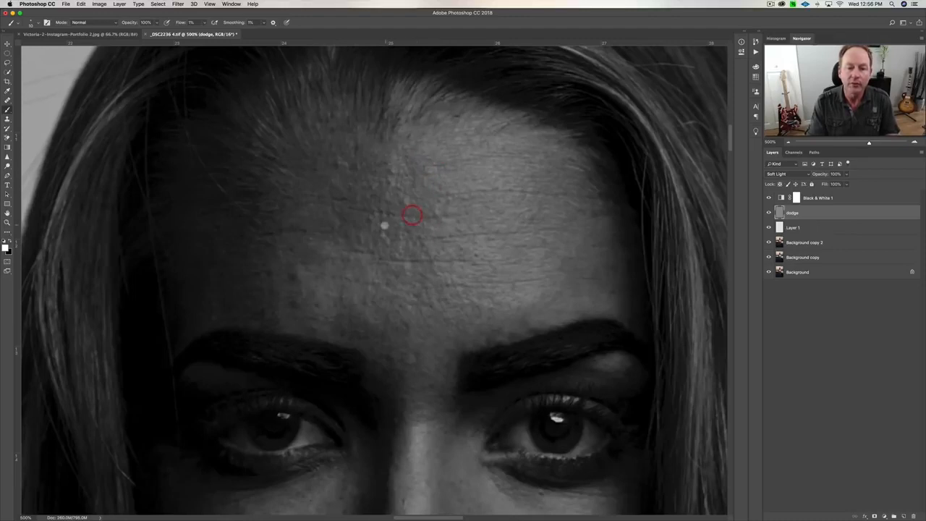
pyautogui.click(379, 211)
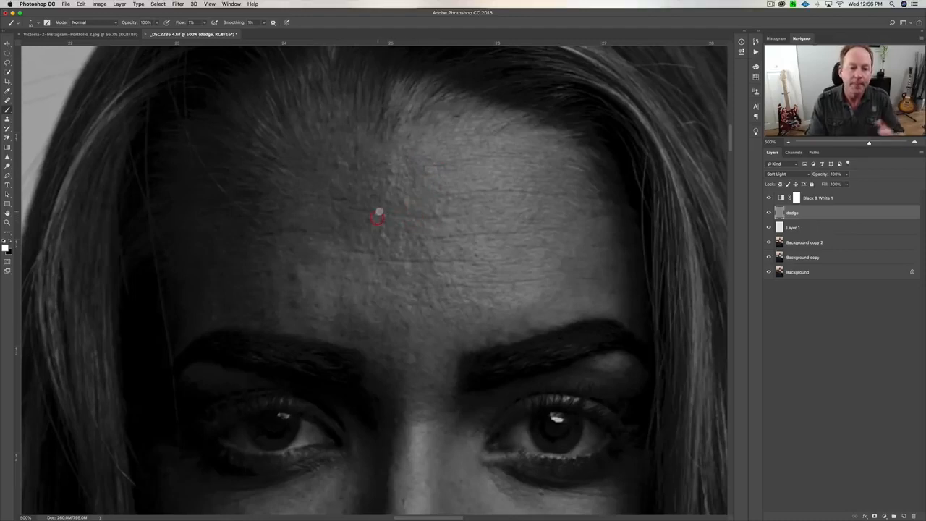
pyautogui.click(345, 203)
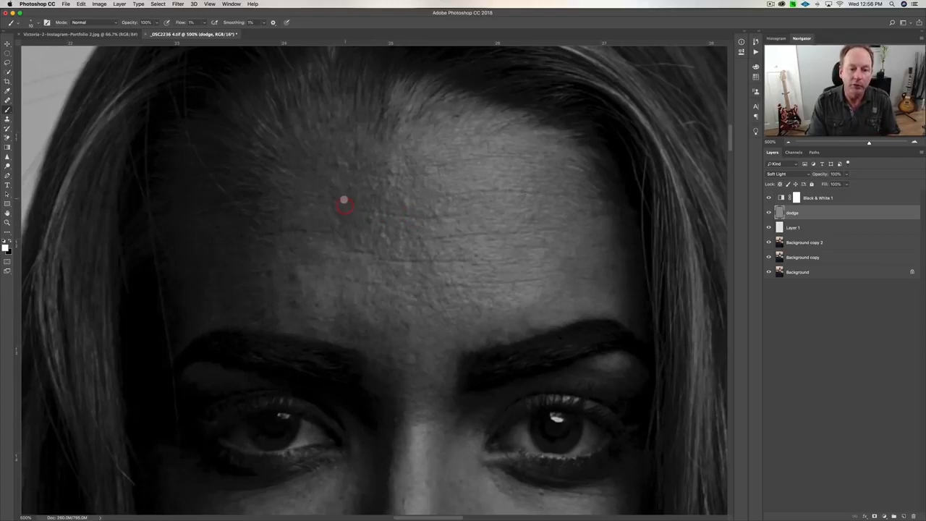
pyautogui.click(343, 201)
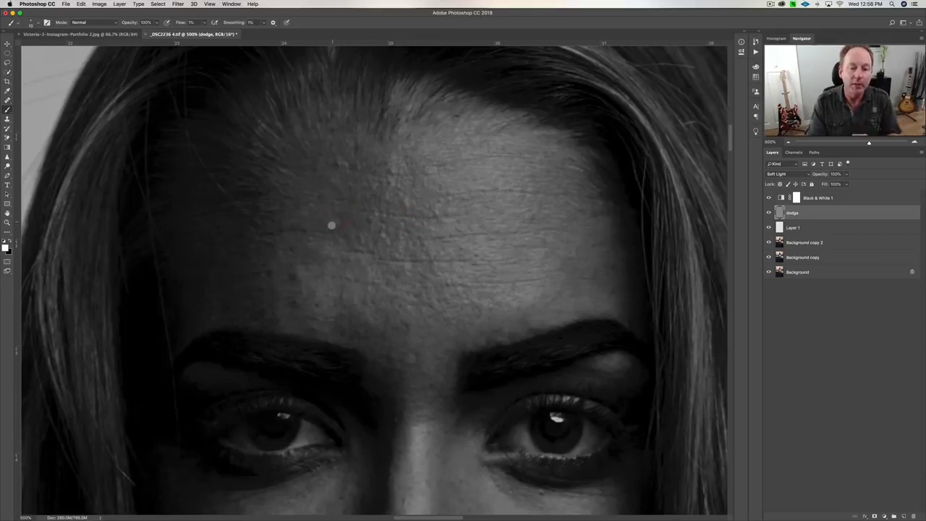
pyautogui.click(342, 219)
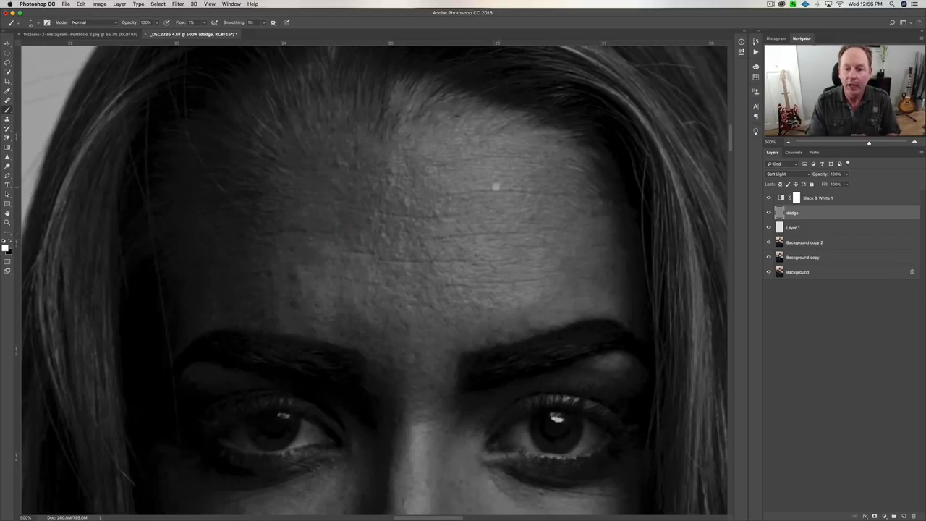
# Lighten the dark patch near the bright-side temple and the creases running across the central and shadowed forehead up towards the hairline
pyautogui.click(497, 186)
pyautogui.click(597, 209)
pyautogui.click(600, 213)
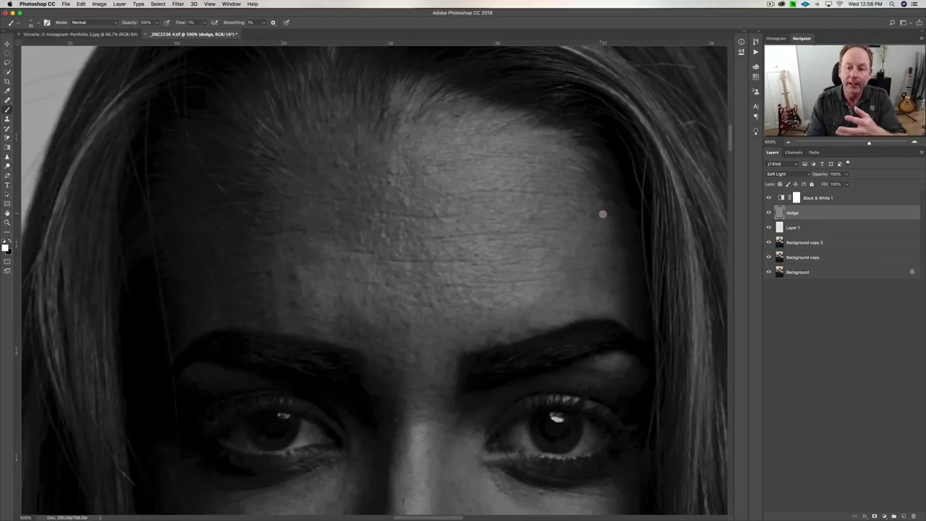
pyautogui.click(434, 211)
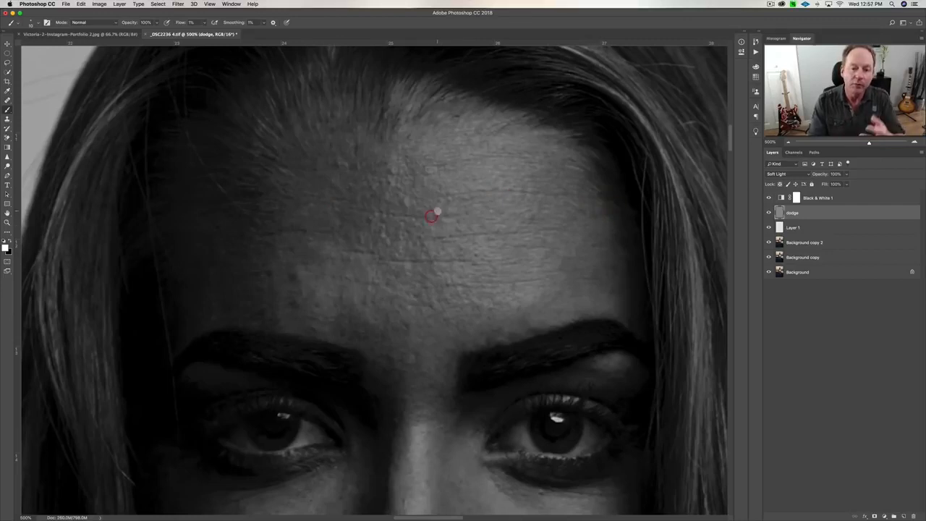
pyautogui.click(447, 214)
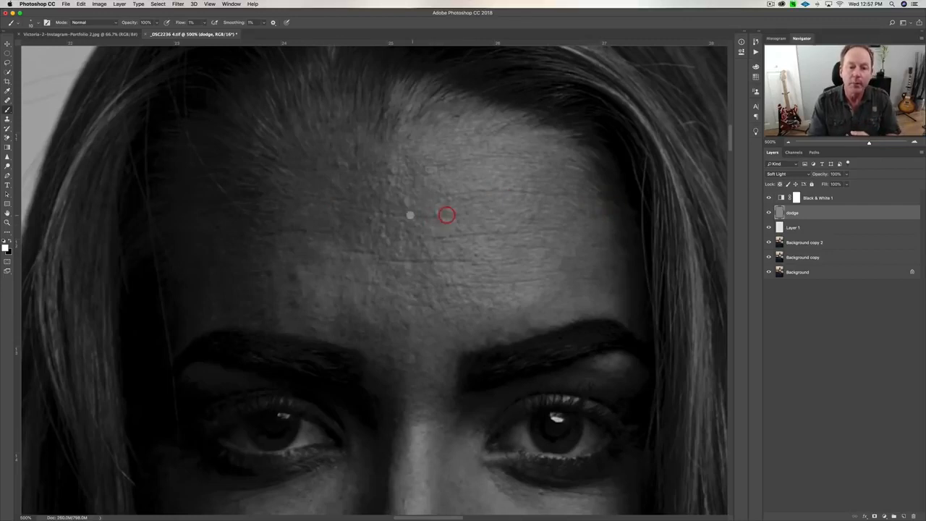
pyautogui.click(402, 213)
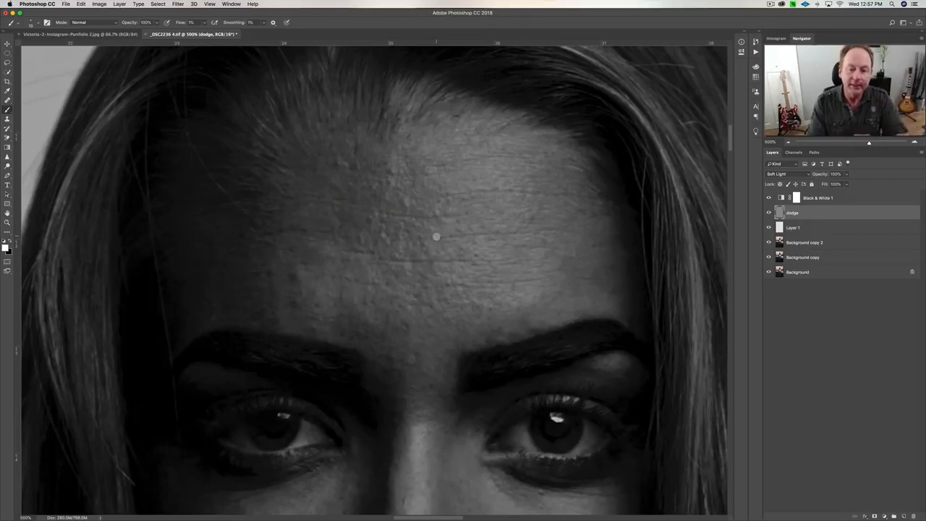
pyautogui.click(384, 253)
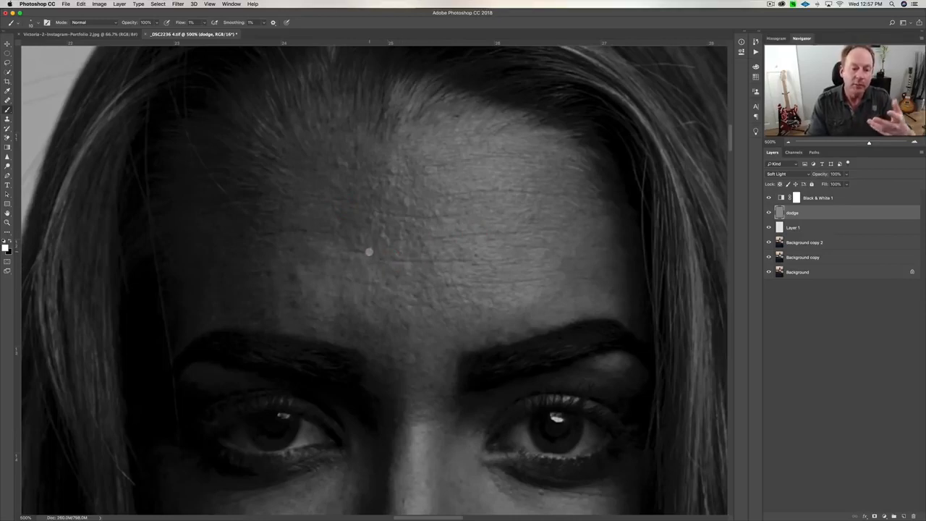
pyautogui.click(348, 248)
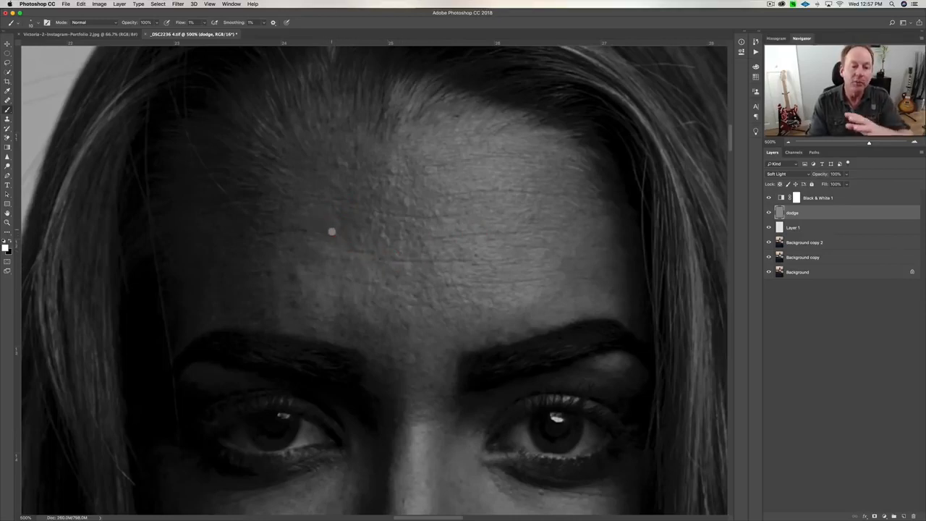
pyautogui.click(308, 226)
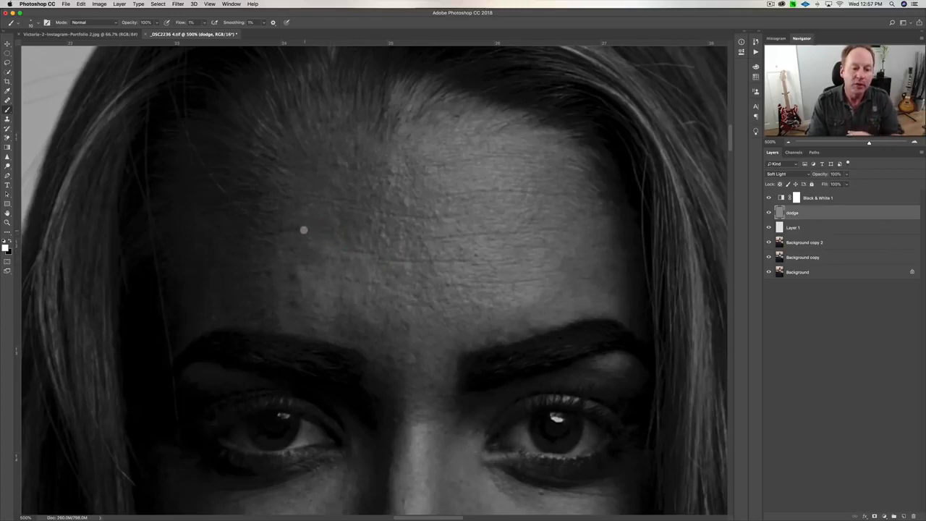
pyautogui.click(336, 170)
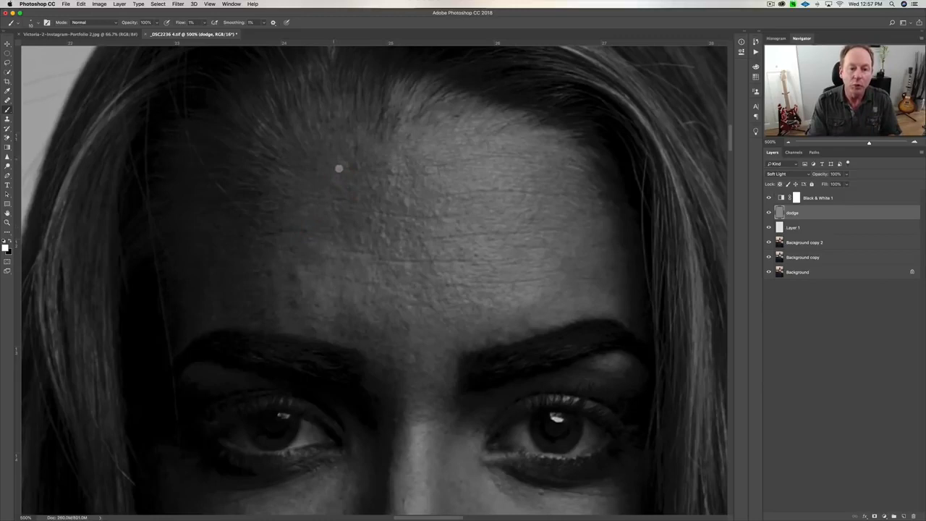
pyautogui.moveTo(355, 147)
pyautogui.mouseDown()
pyautogui.moveTo(370, 167)
pyautogui.moveTo(358, 165)
pyautogui.mouseUp()
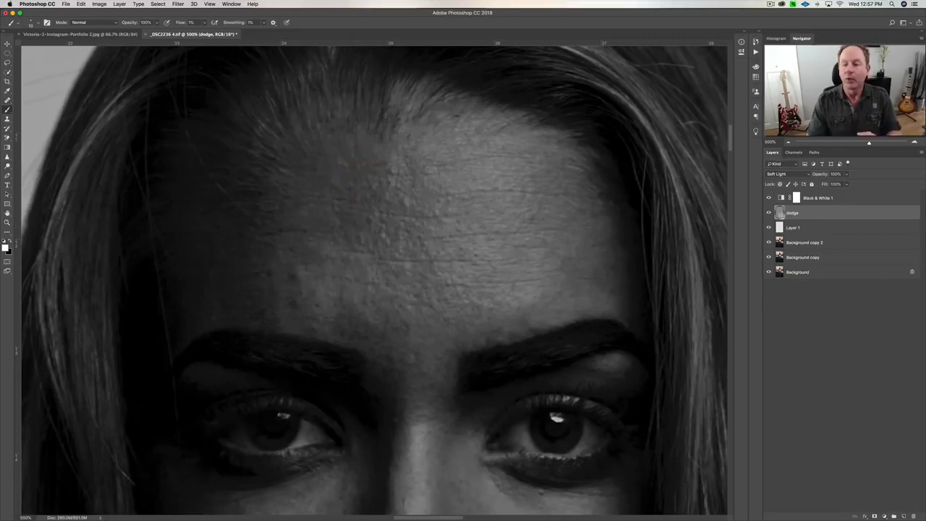
# Compare the forehead with the dodge layer hidden and shown
pyautogui.click(769, 212)
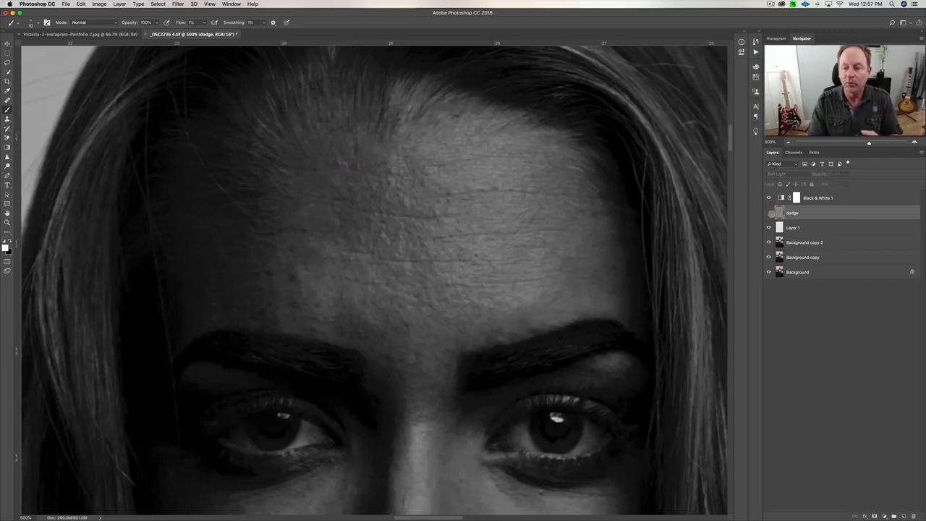
pyautogui.click(769, 212)
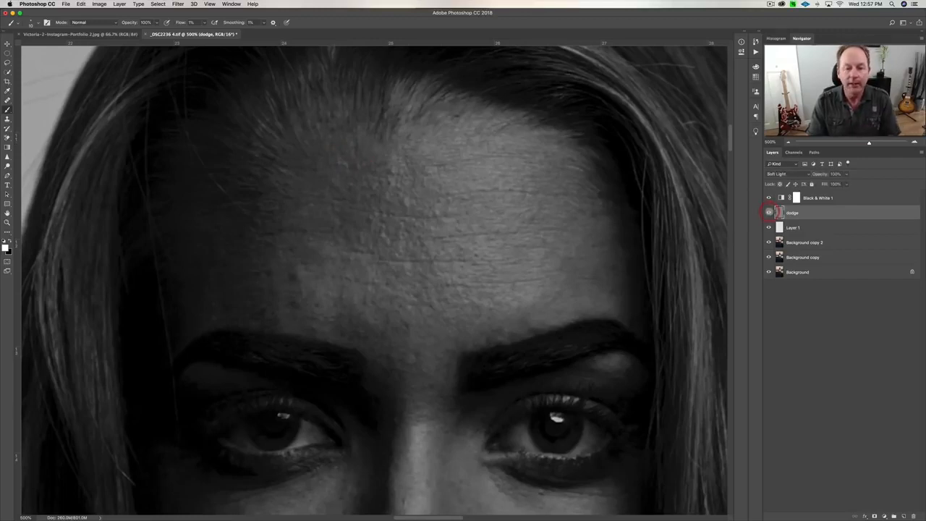
pyautogui.click(769, 212)
pyautogui.click(769, 212)
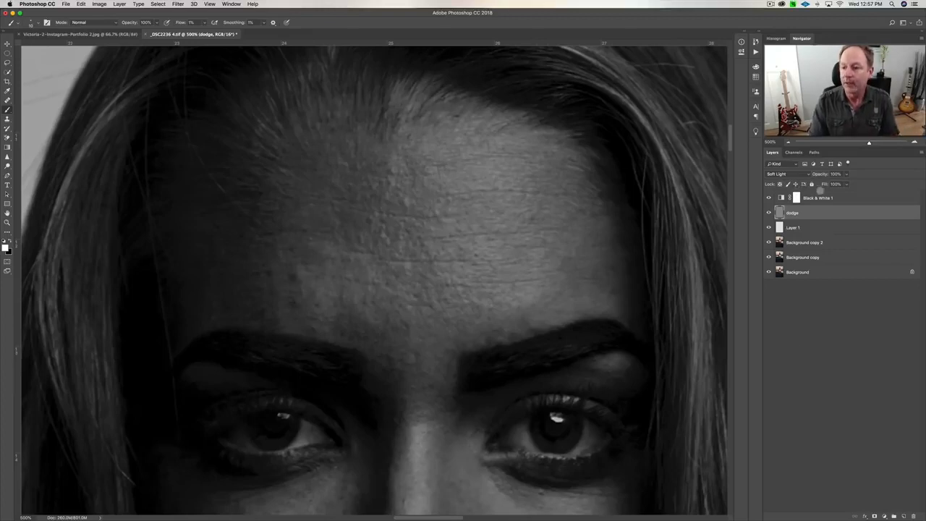
# Delete the Black & White 1 adjustment layer above the dodge layer
pyautogui.click(820, 198)
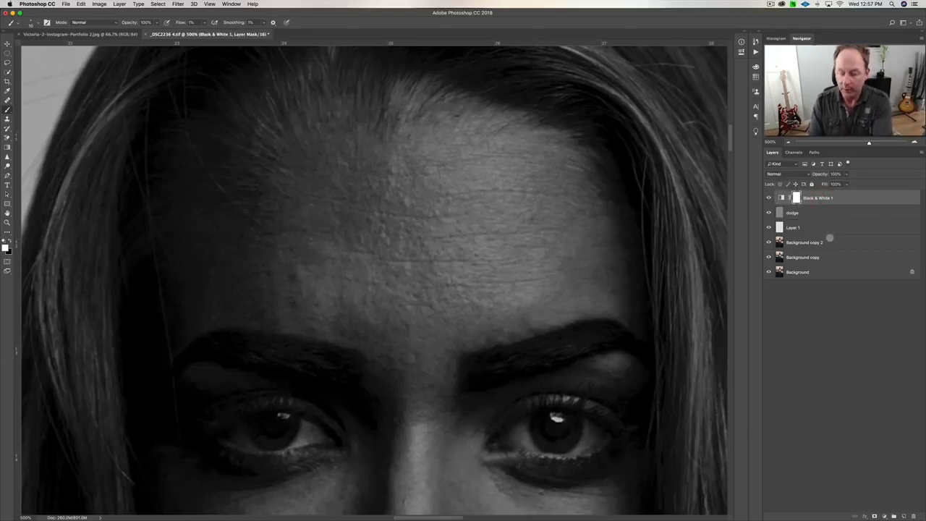
pyautogui.press('Delete')
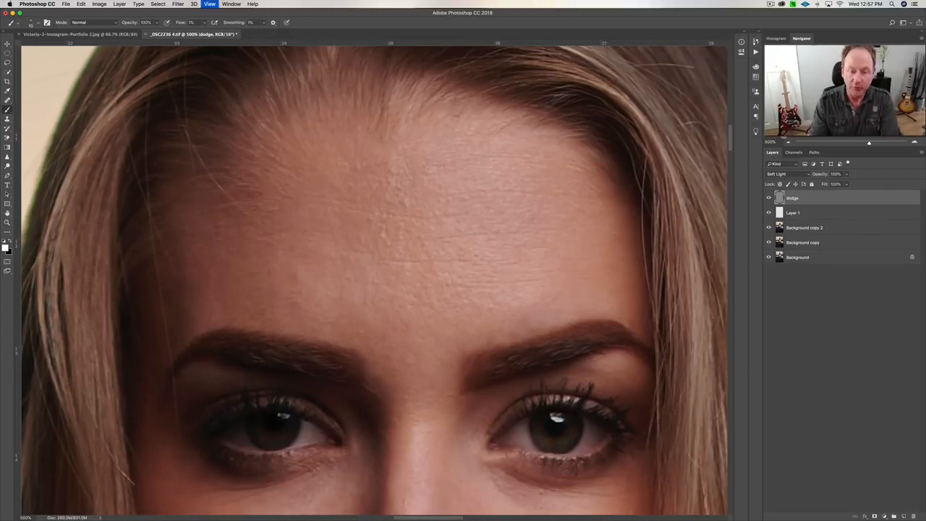
pyautogui.moveTo(869, 141); pyautogui.dragTo(858, 142)
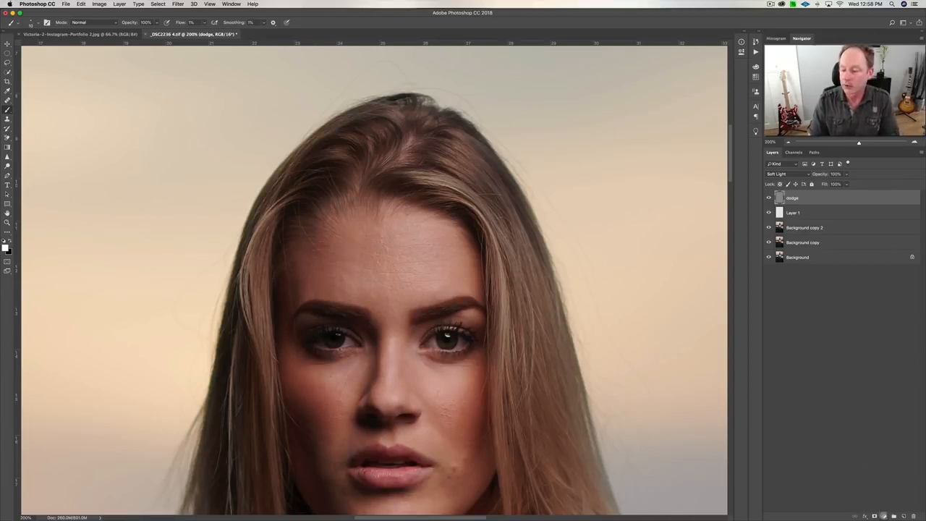
# Add a Curves adjustment layer above the dodge layer and raise the curve to brighten the whole portrait
pyautogui.click(883, 516)
pyautogui.click(893, 413)
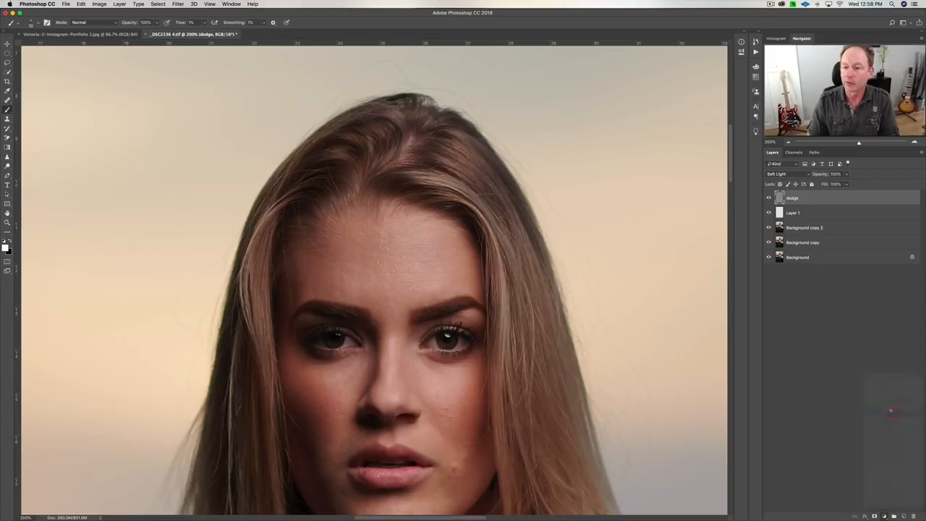
pyautogui.moveTo(690, 109); pyautogui.dragTo(687, 102)
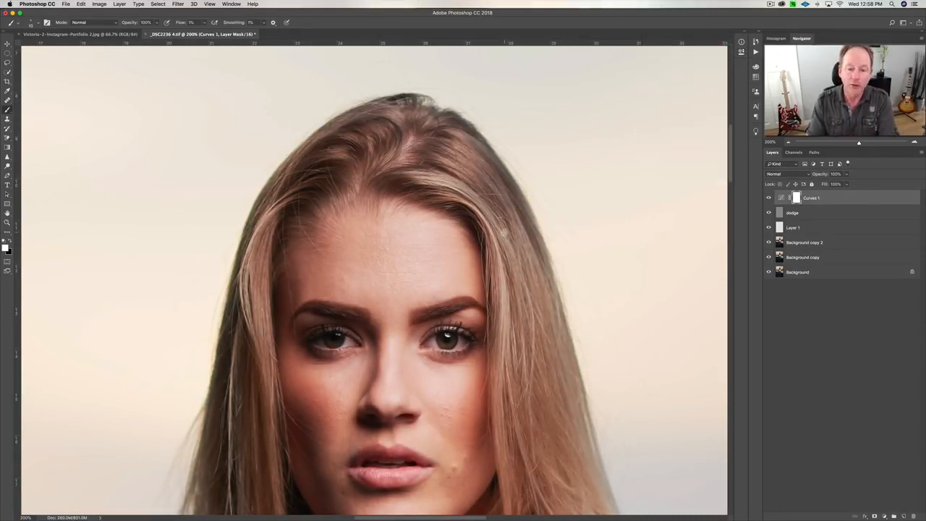
# Set the Curves 1 layer to Luminosity blend mode and invert its mask to black
pyautogui.moveTo(499, 234); pyautogui.dragTo(505, 169)
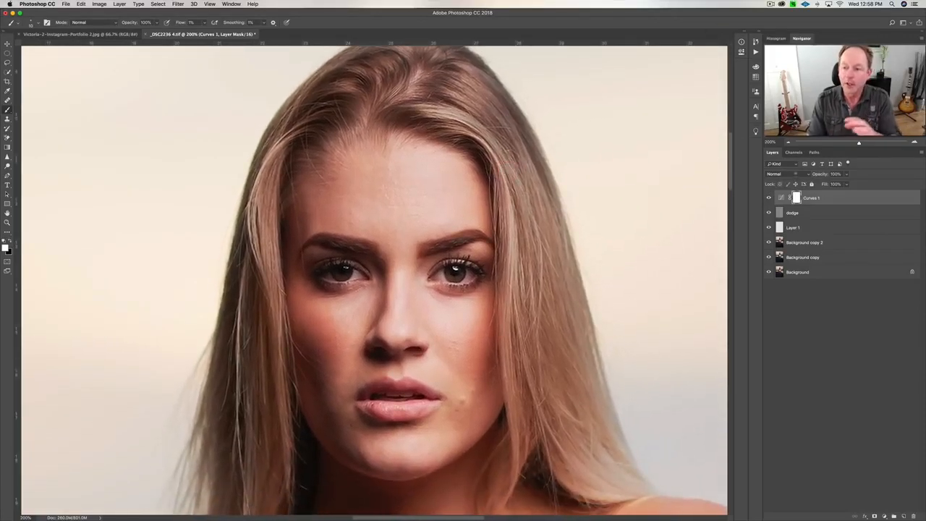
pyautogui.click(777, 173)
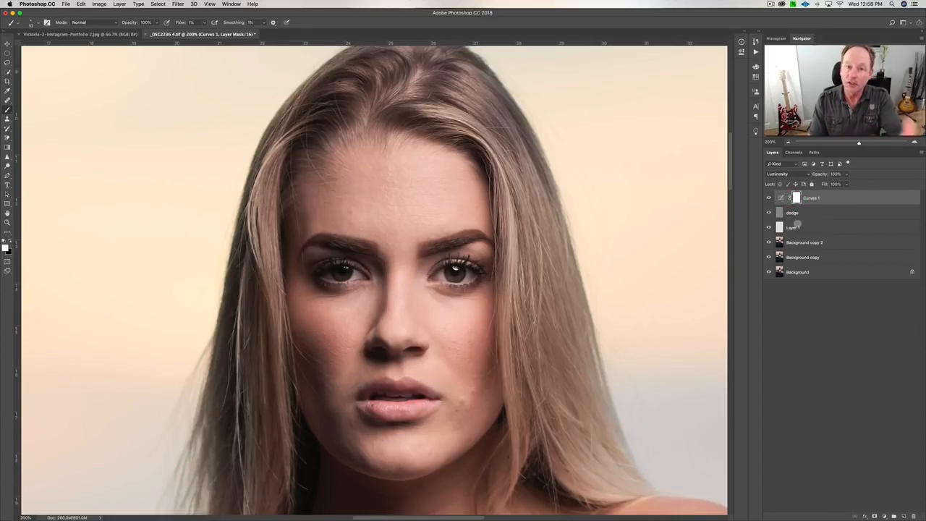
pyautogui.press('super+i')
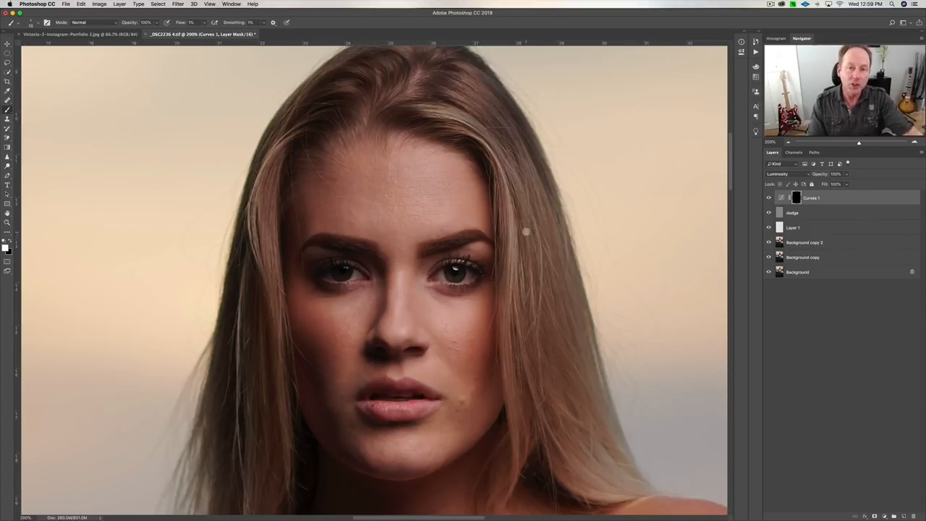
# Add a new layer above Curves 1 and set up a red brush with 100% smoothing and 100% flow
pyautogui.click(904, 516)
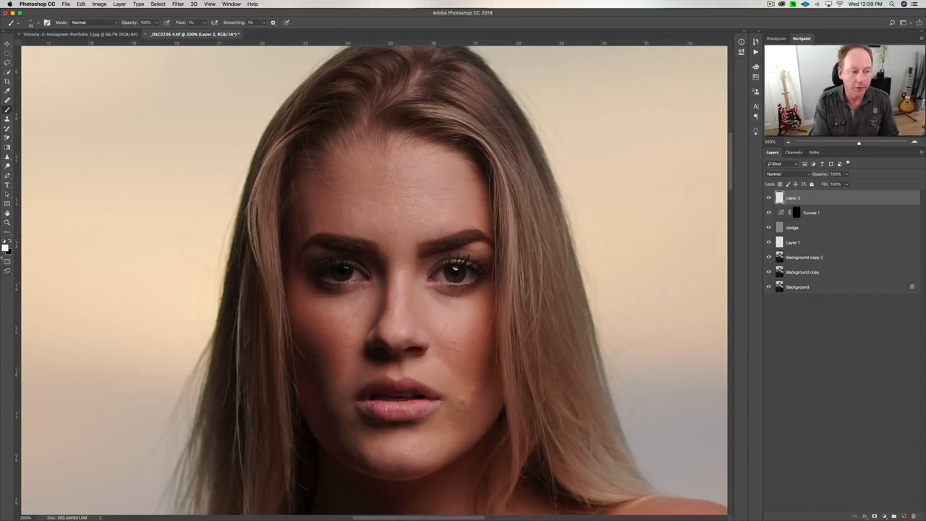
pyautogui.click(6, 246)
pyautogui.click(635, 73)
pyautogui.click(711, 68)
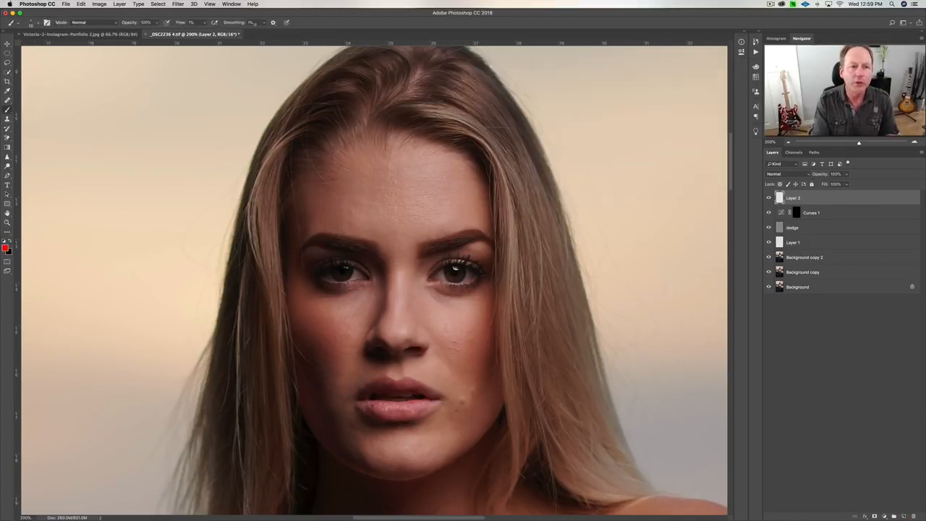
pyautogui.write('100')
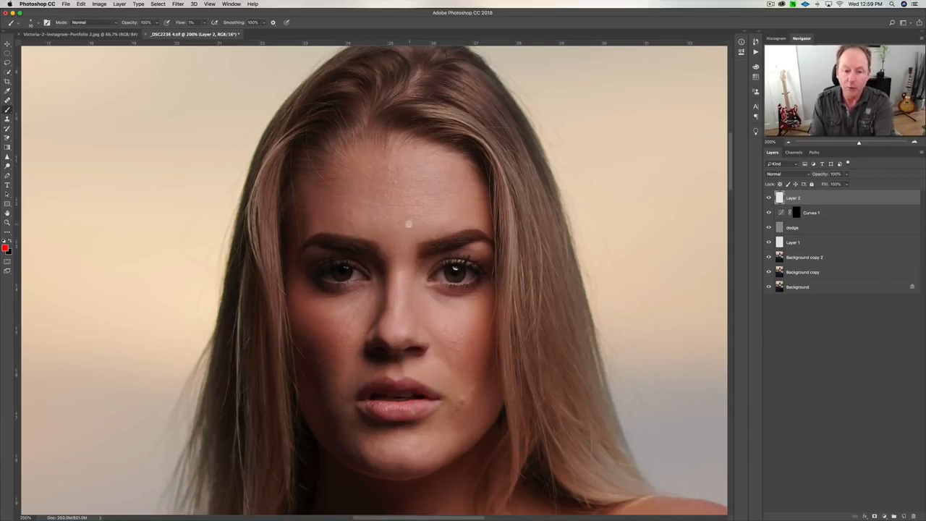
pyautogui.click(378, 193)
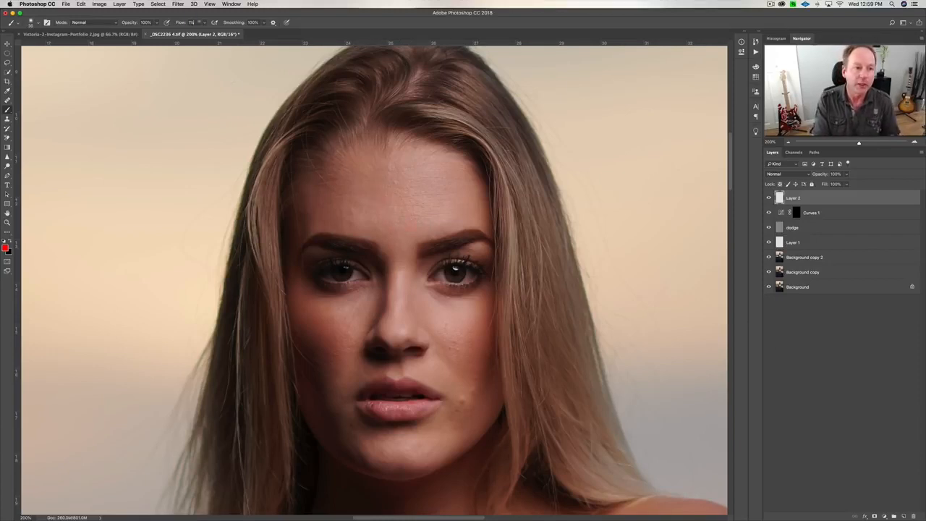
pyautogui.hotkey('shift', '0')
# Mark the areas to brighten in red on the forehead, nose, under-eye cheeks, lips and chin
pyautogui.moveTo(389, 194)
pyautogui.mouseDown()
pyautogui.moveTo(402, 240)
pyautogui.moveTo(438, 230)
pyautogui.moveTo(425, 183)
pyautogui.moveTo(382, 197)
pyautogui.mouseUp()
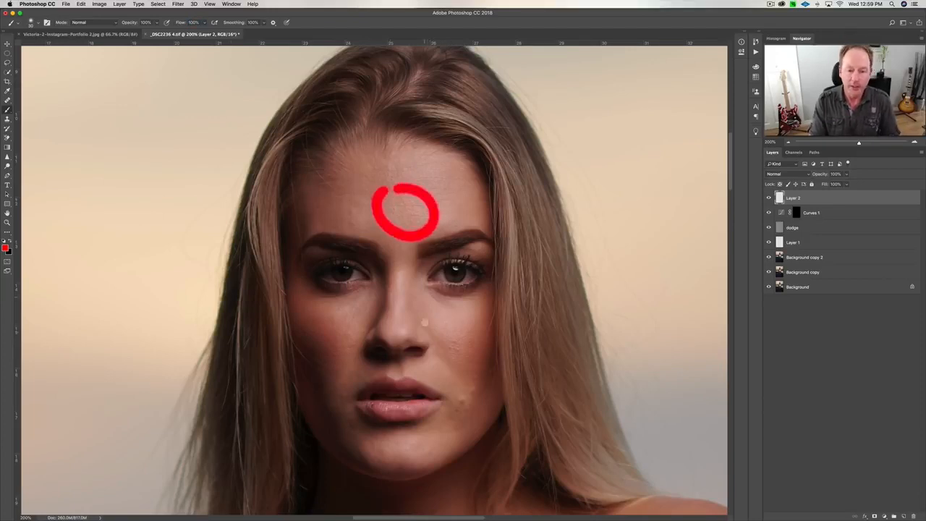
pyautogui.moveTo(405, 294); pyautogui.dragTo(399, 273)
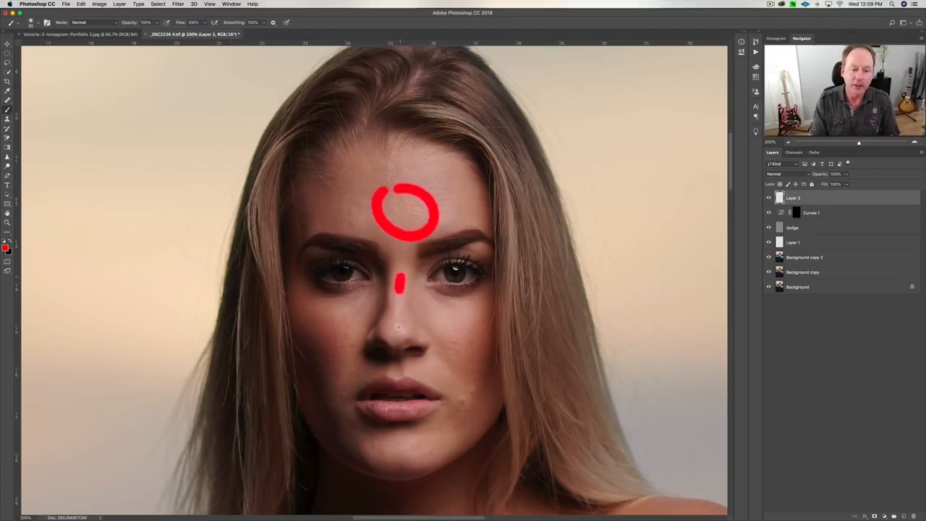
pyautogui.moveTo(399, 323)
pyautogui.mouseDown()
pyautogui.moveTo(469, 288)
pyautogui.moveTo(428, 308)
pyautogui.moveTo(448, 339)
pyautogui.mouseUp()
pyautogui.moveTo(460, 307)
pyautogui.mouseDown()
pyautogui.moveTo(470, 311)
pyautogui.moveTo(449, 337)
pyautogui.mouseUp()
pyautogui.moveTo(313, 300)
pyautogui.mouseDown()
pyautogui.moveTo(358, 300)
pyautogui.moveTo(344, 334)
pyautogui.moveTo(312, 303)
pyautogui.moveTo(337, 331)
pyautogui.mouseUp()
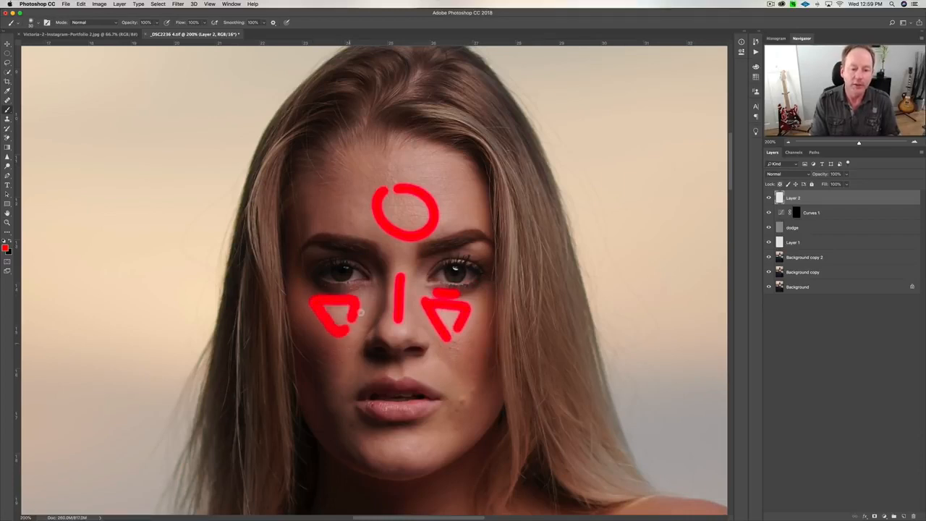
pyautogui.moveTo(411, 438)
pyautogui.mouseDown()
pyautogui.moveTo(387, 438)
pyautogui.moveTo(407, 471)
pyautogui.moveTo(432, 437)
pyautogui.moveTo(405, 413)
pyautogui.mouseUp()
pyautogui.click(395, 387)
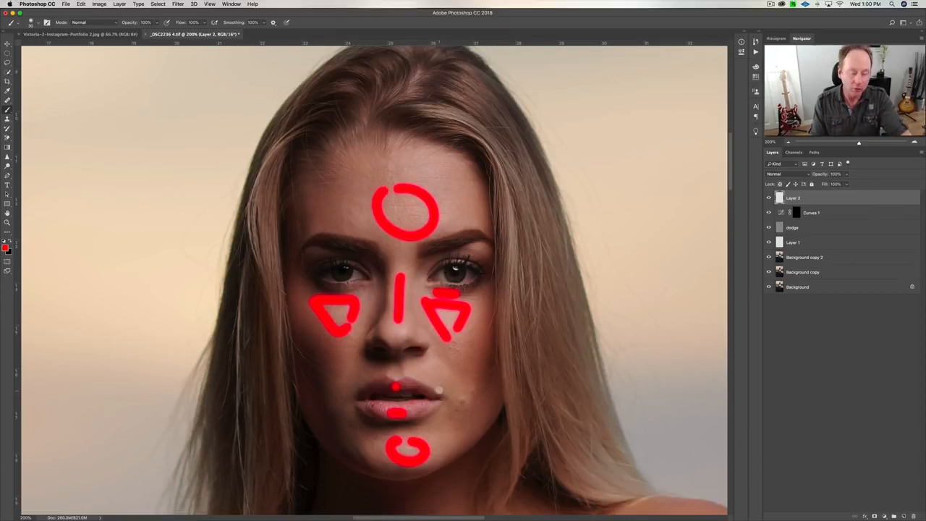
# Delete the layer holding the red face markings
pyautogui.press('super+minus')
pyautogui.press('super+minus')
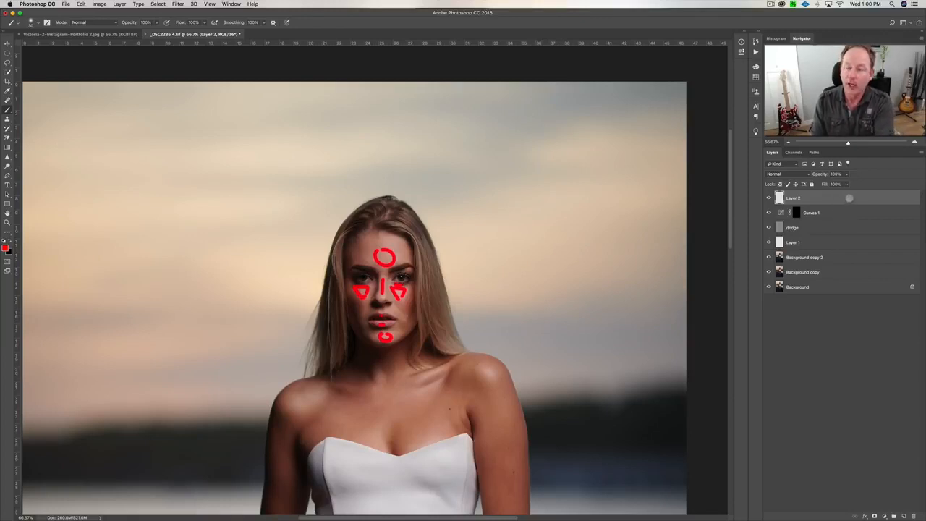
pyautogui.press('Delete')
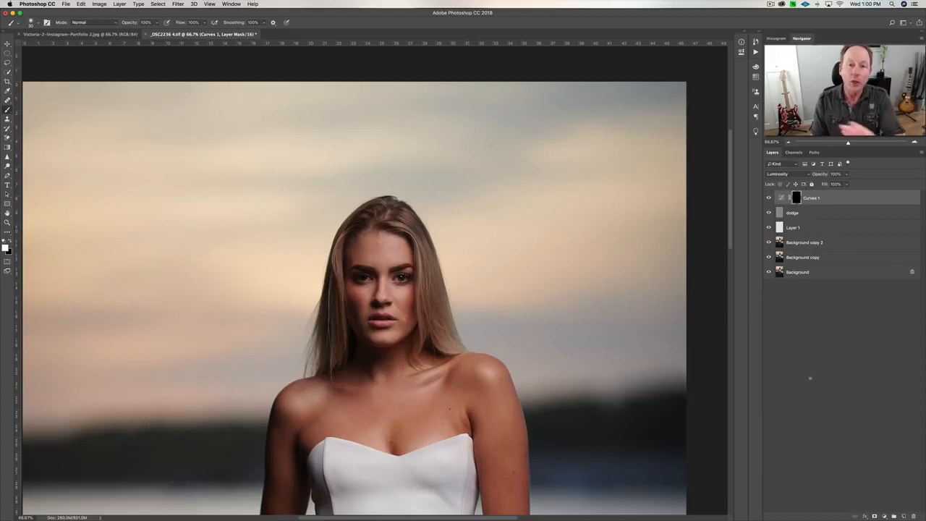
# Set the brush flow to 1% and enlarge the brush for painting the face on the Curves 1 mask
pyautogui.press('super+equal')
pyautogui.press('super+equal')
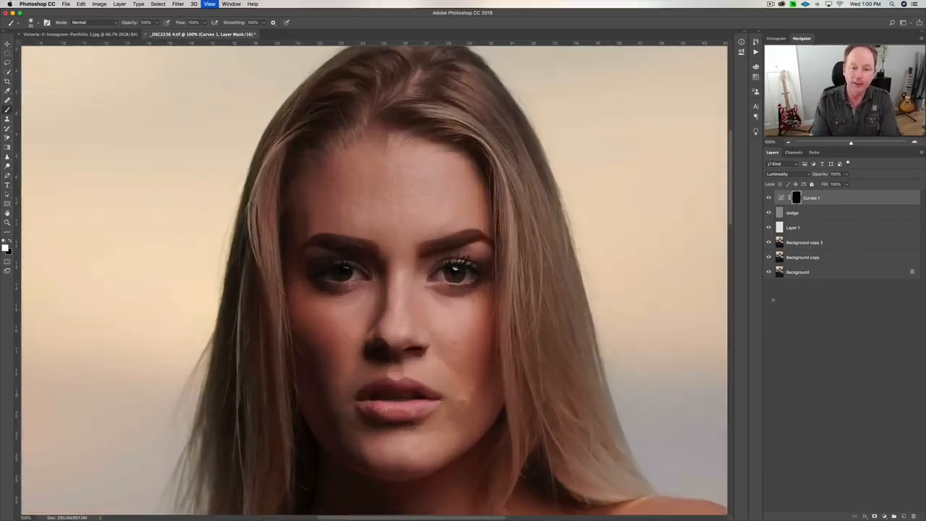
pyautogui.moveTo(482, 304); pyautogui.dragTo(494, 287)
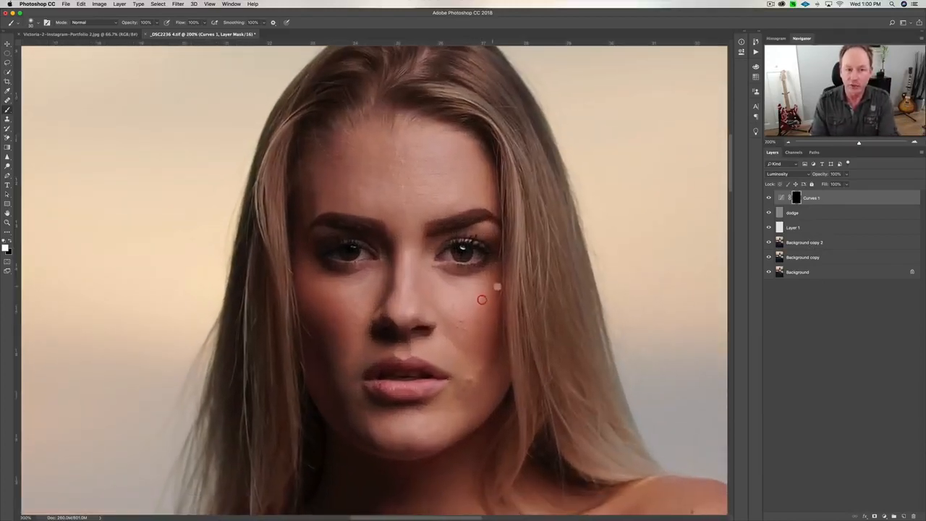
pyautogui.hotkey('shift', '0')
pyautogui.hotkey('shift', '1')
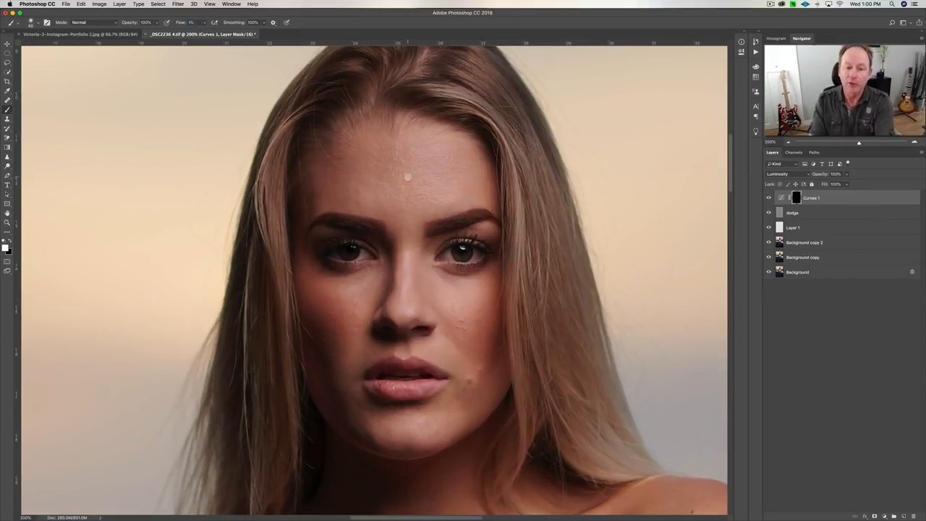
pyautogui.press(']')
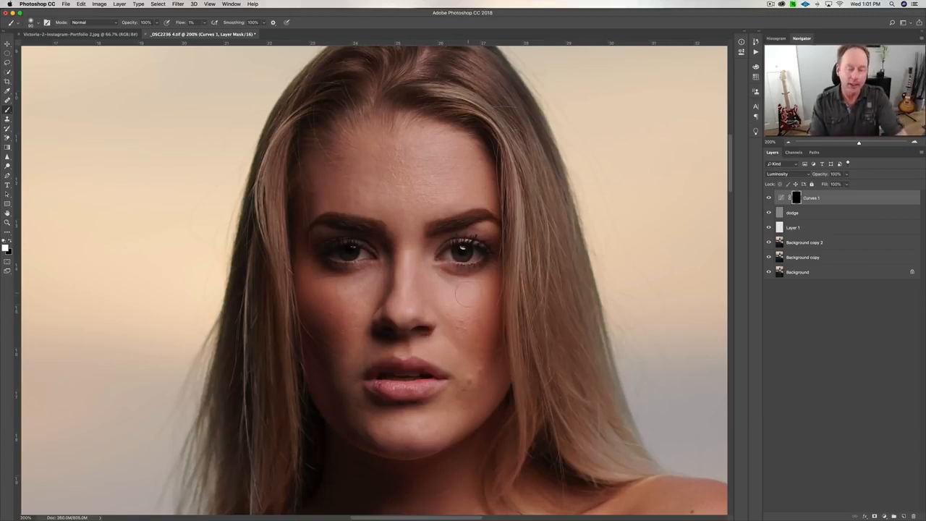
# Add a Soft Light layer filled with neutral 50% gray above the Curves 1 layer
pyautogui.press('super+1')
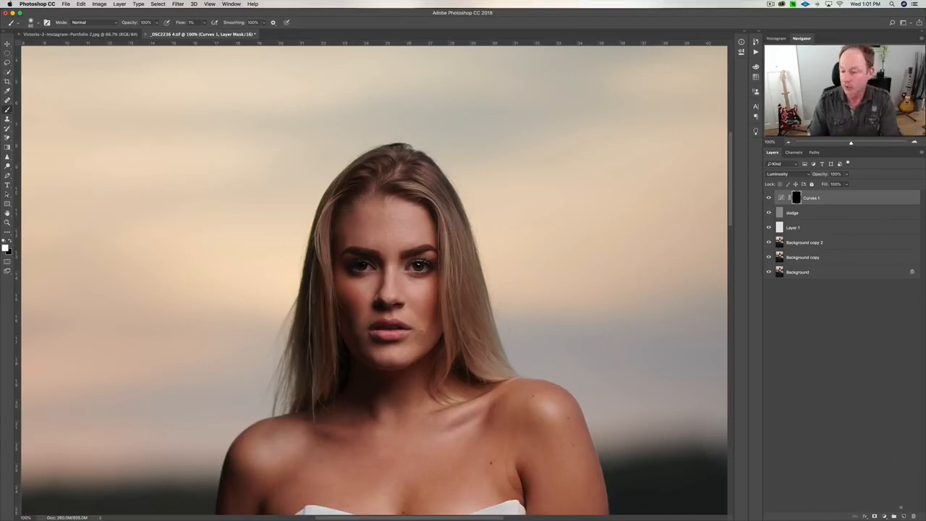
pyautogui.keyDown('alt'); pyautogui.click(903, 515); pyautogui.keyUp('alt')
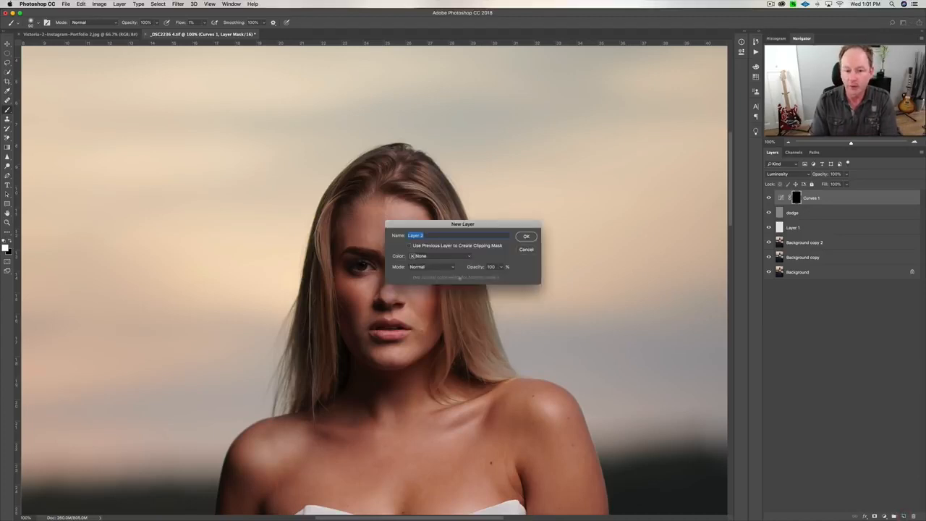
pyautogui.click(432, 266)
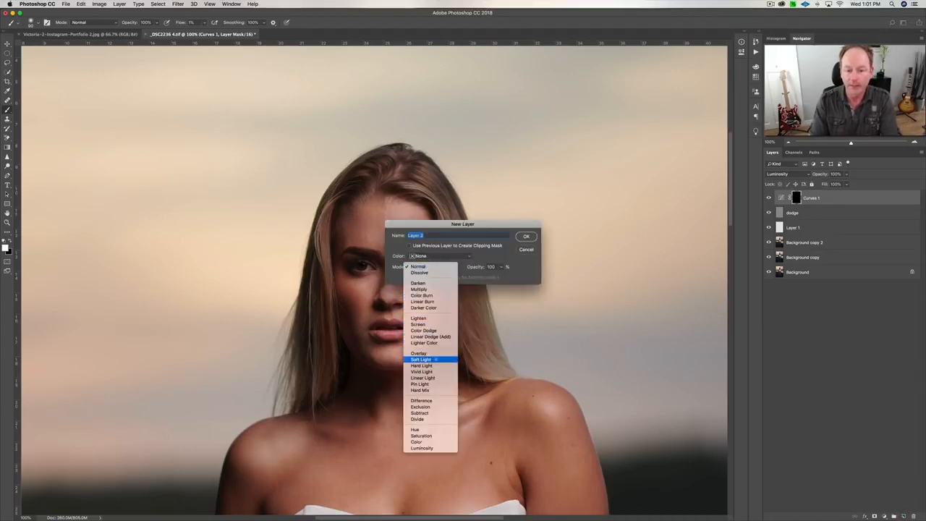
pyautogui.click(427, 359)
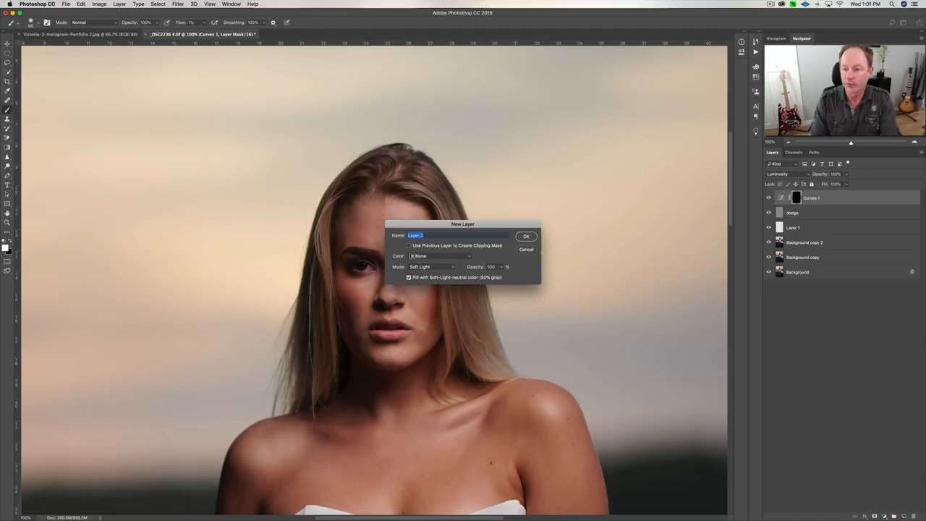
pyautogui.click(534, 238)
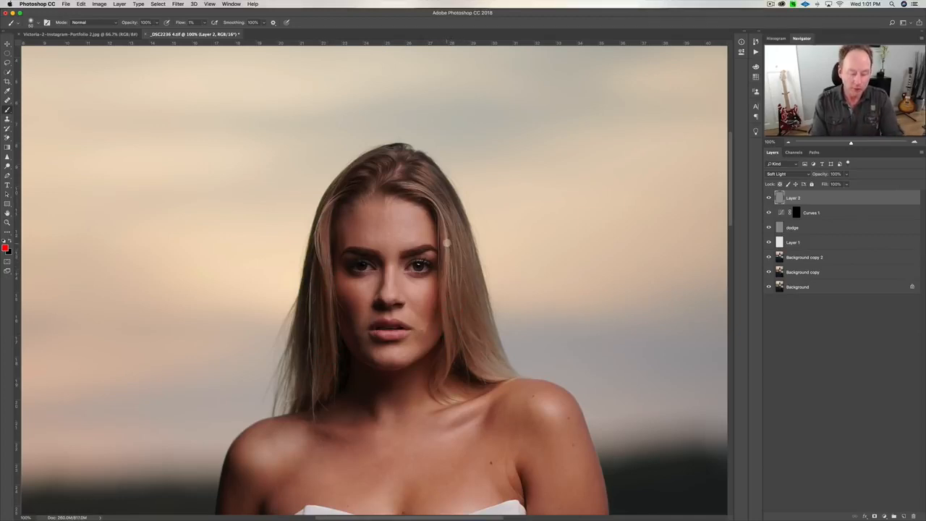
# Reset the brush colours to the defaults and make black the foreground colour for burning on the gray layer
pyautogui.press('d')
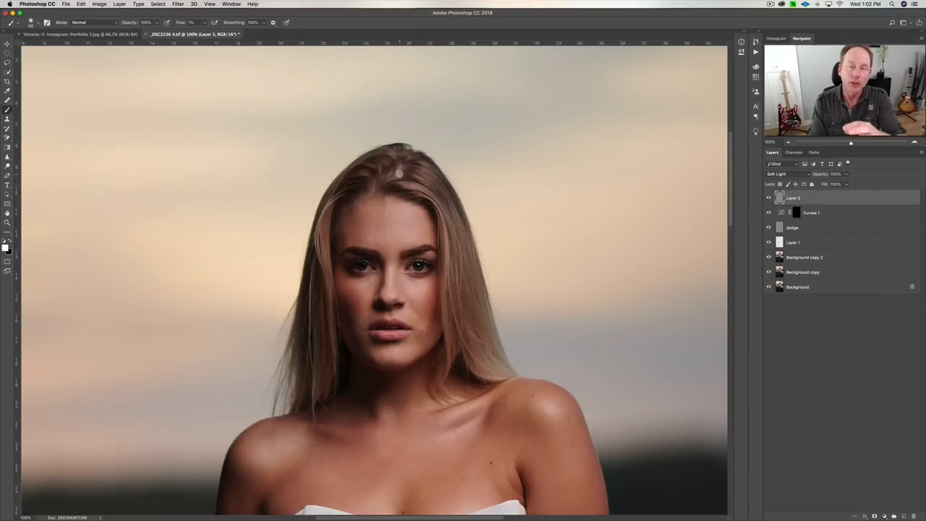
pyautogui.press('x')
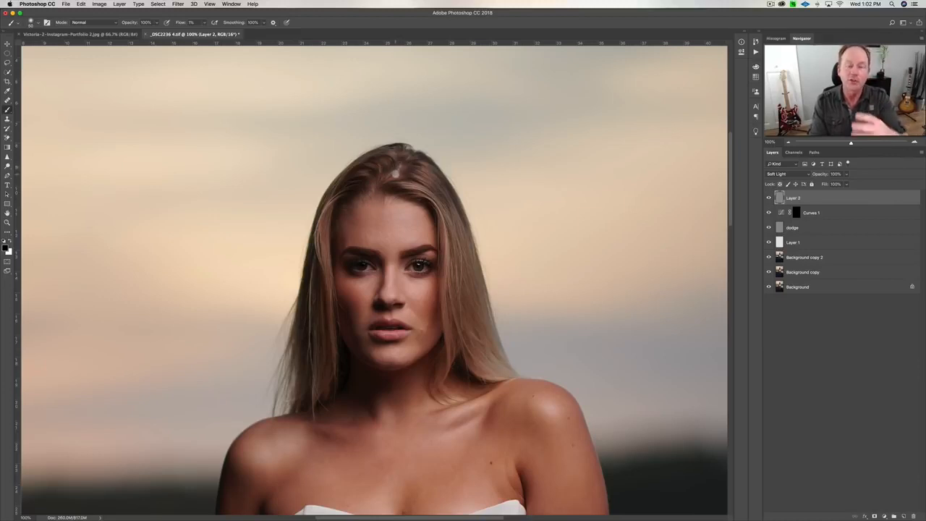
pyautogui.scroll(-3, 391, 192)
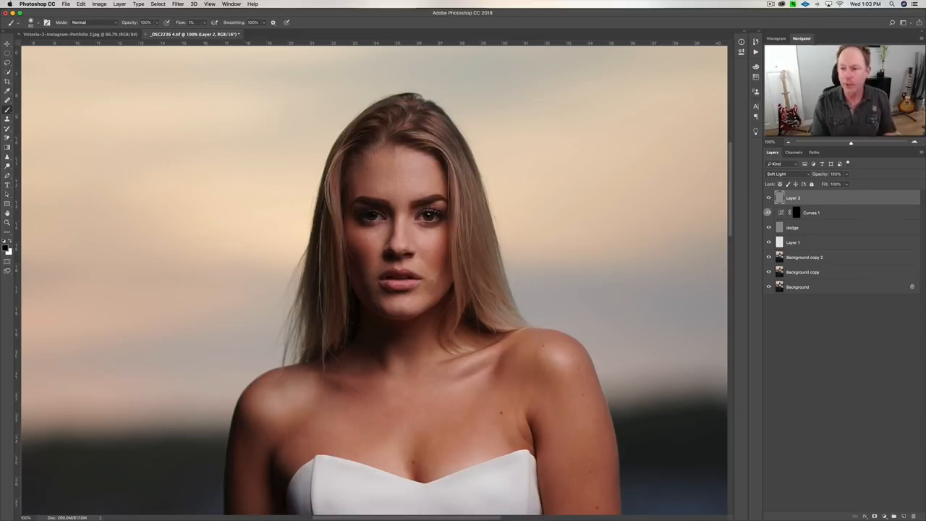
# Compare the portrait with the Soft Light gray layer hidden and shown
pyautogui.click(768, 198)
pyautogui.click(768, 198)
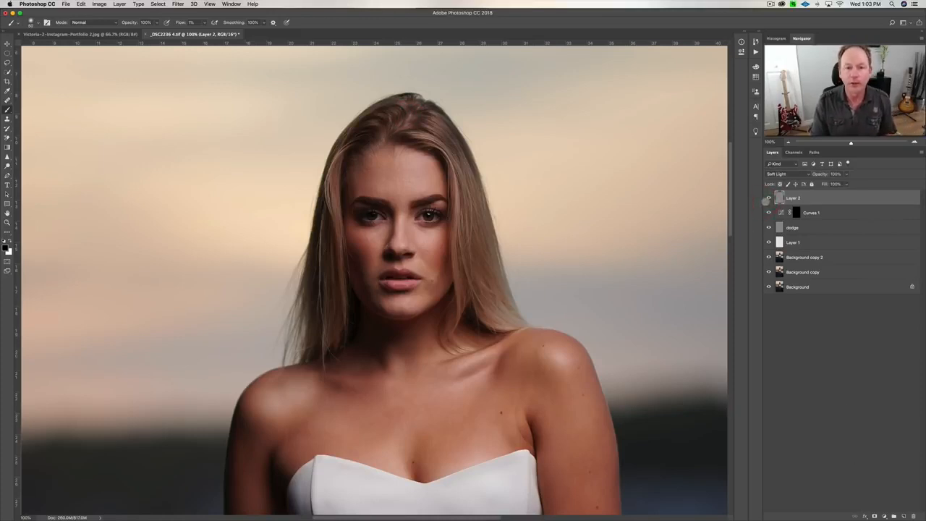
pyautogui.click(768, 198)
pyautogui.click(768, 198)
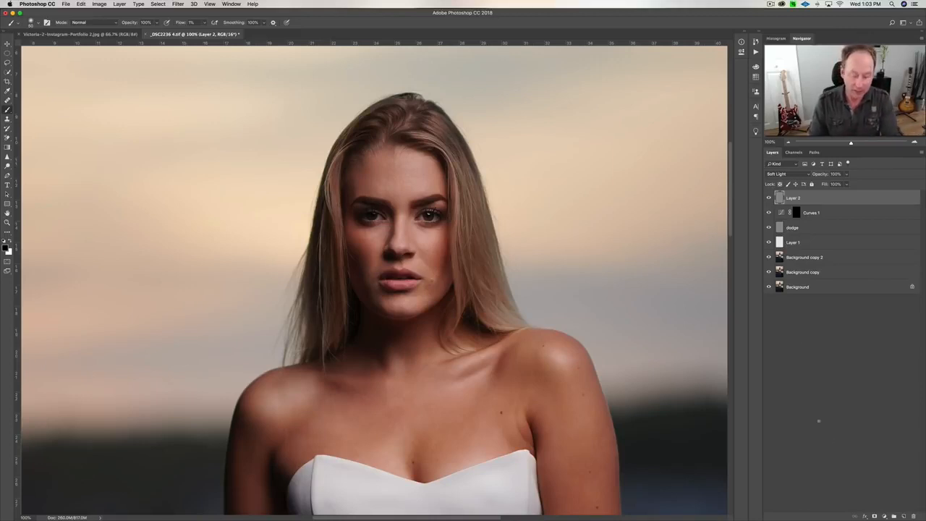
# Stamp all visible layers into a new merged layer at the top of the stack
pyautogui.press('super+minus')
pyautogui.press('super+minus')
pyautogui.press('super+minus')
pyautogui.press('super+minus')
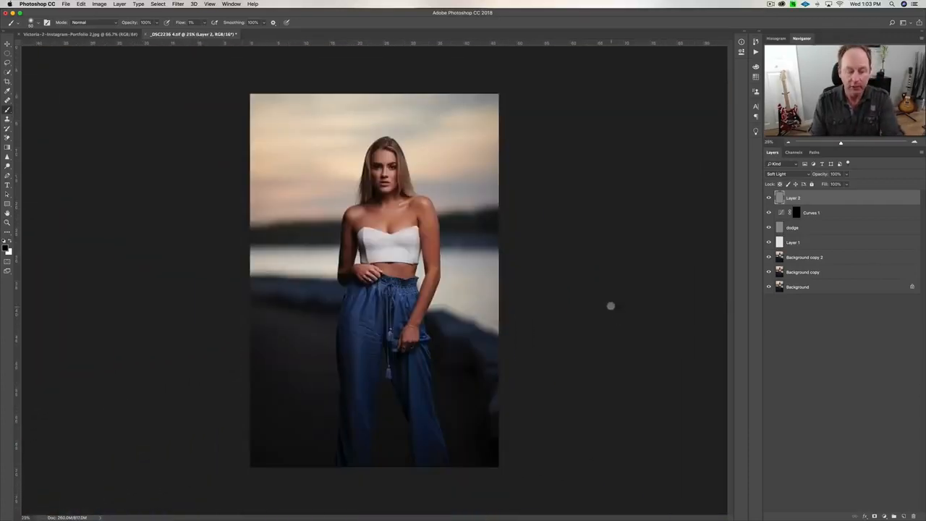
pyautogui.press('super+plus')
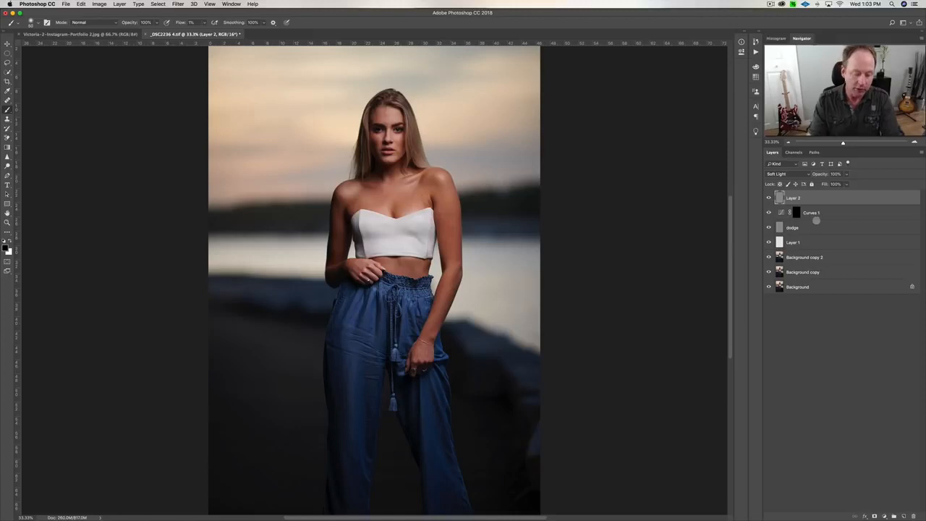
pyautogui.press('super+alt+shift+e')
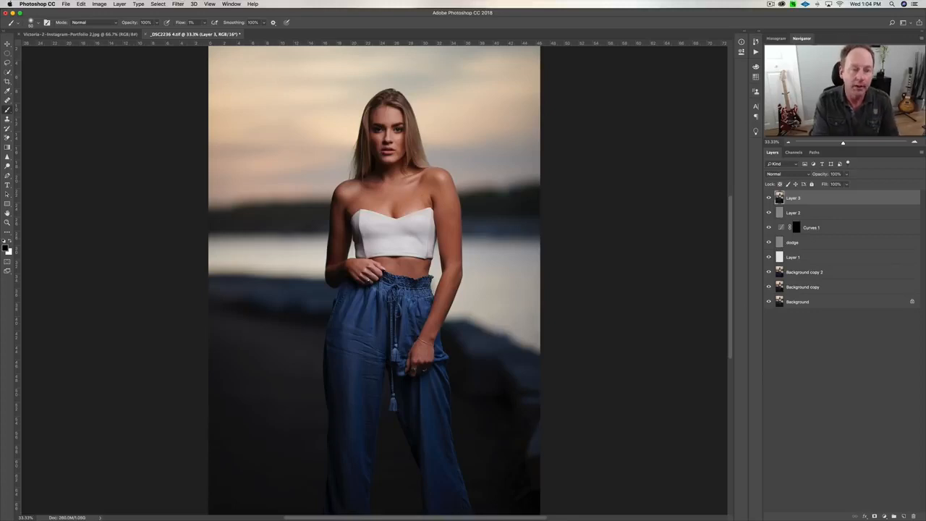
# Open the merged layer in the Liquify filter
pyautogui.click(178, 4)
pyautogui.moveTo(230, 117)
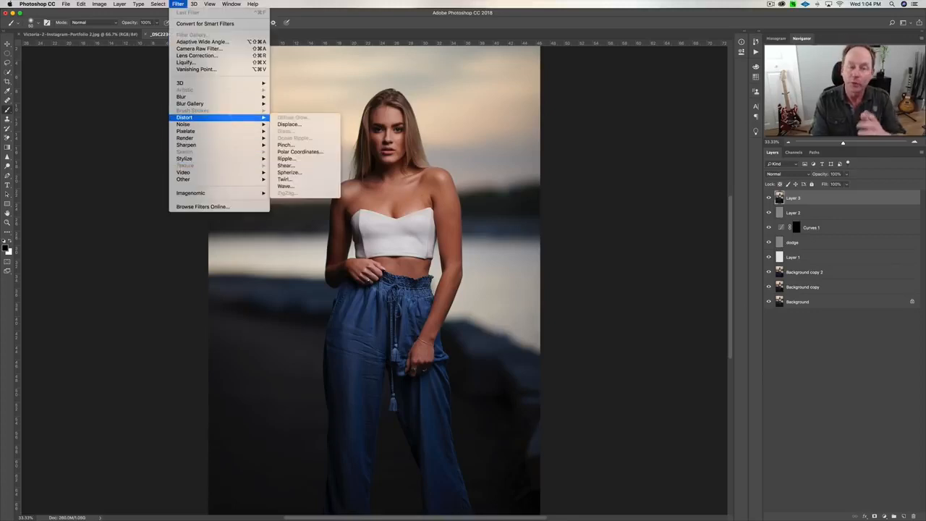
pyautogui.click(186, 62)
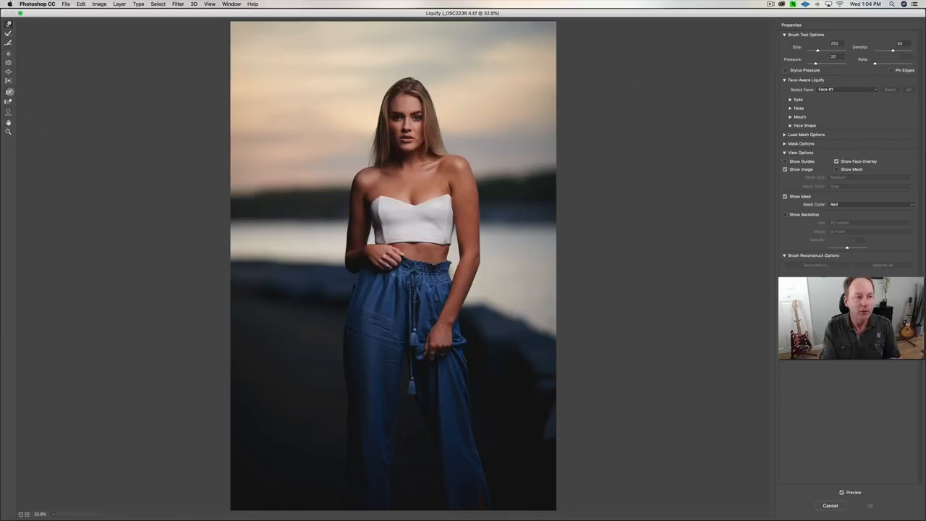
# Paint a freeze mask over the face, one upper arm, the waist, both elbows and the lowered wrist
pyautogui.click(8, 91)
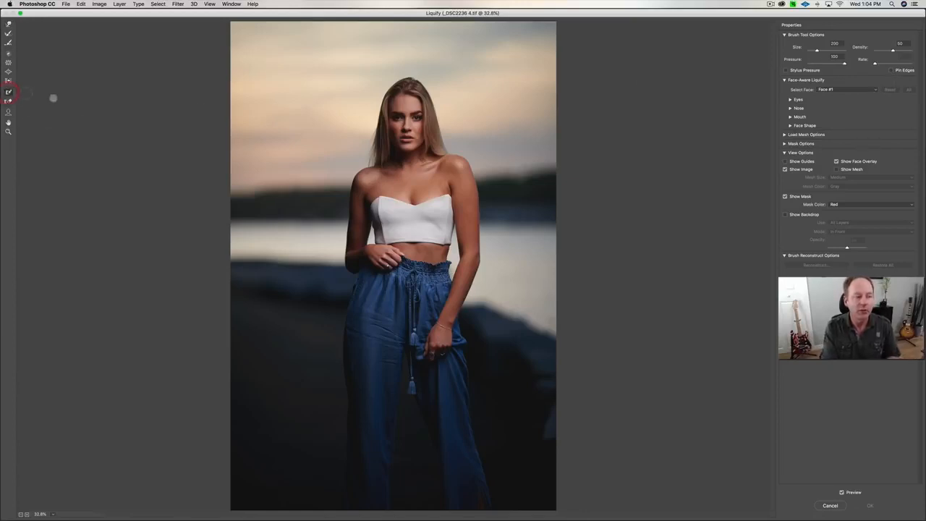
pyautogui.moveTo(406, 110)
pyautogui.mouseDown()
pyautogui.moveTo(417, 107)
pyautogui.moveTo(394, 99)
pyautogui.moveTo(398, 140)
pyautogui.moveTo(411, 137)
pyautogui.moveTo(417, 114)
pyautogui.moveTo(400, 117)
pyautogui.moveTo(400, 132)
pyautogui.moveTo(463, 200)
pyautogui.moveTo(467, 222)
pyautogui.moveTo(460, 174)
pyautogui.moveTo(469, 221)
pyautogui.mouseUp()
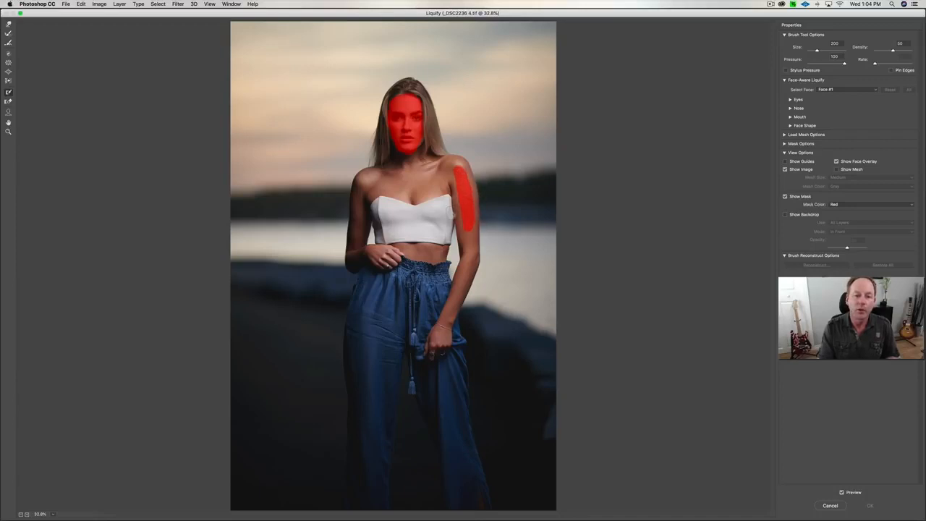
pyautogui.moveTo(433, 270)
pyautogui.mouseDown()
pyautogui.moveTo(434, 249)
pyautogui.moveTo(435, 276)
pyautogui.mouseUp()
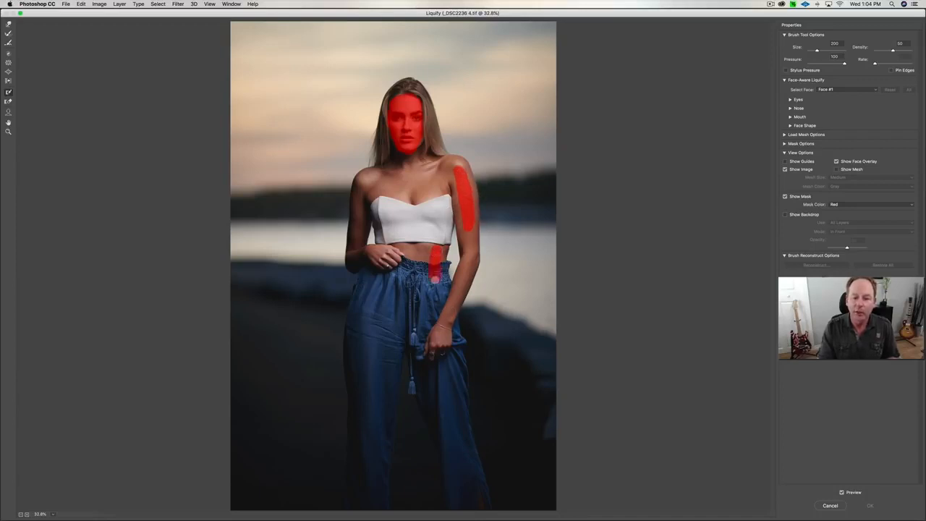
pyautogui.moveTo(354, 250)
pyautogui.mouseDown()
pyautogui.moveTo(354, 272)
pyautogui.moveTo(350, 253)
pyautogui.mouseUp()
pyautogui.moveTo(463, 260)
pyautogui.mouseDown()
pyautogui.moveTo(459, 278)
pyautogui.moveTo(472, 260)
pyautogui.moveTo(459, 283)
pyautogui.mouseUp()
pyautogui.moveTo(456, 336)
pyautogui.mouseDown()
pyautogui.moveTo(442, 326)
pyautogui.moveTo(450, 344)
pyautogui.mouseUp()
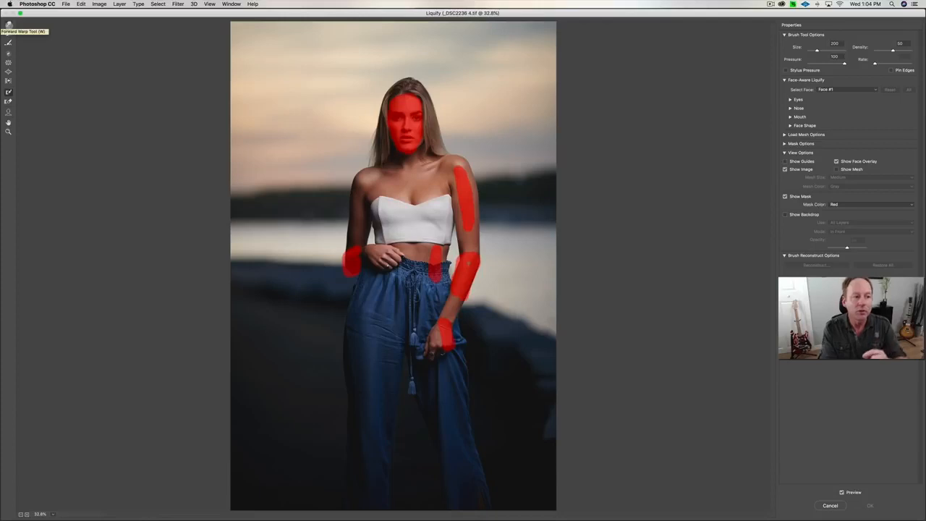
# Reshape the outline of the hair around the head with the Forward Warp tool at brush sizes 400 and 600
pyautogui.click(9, 24)
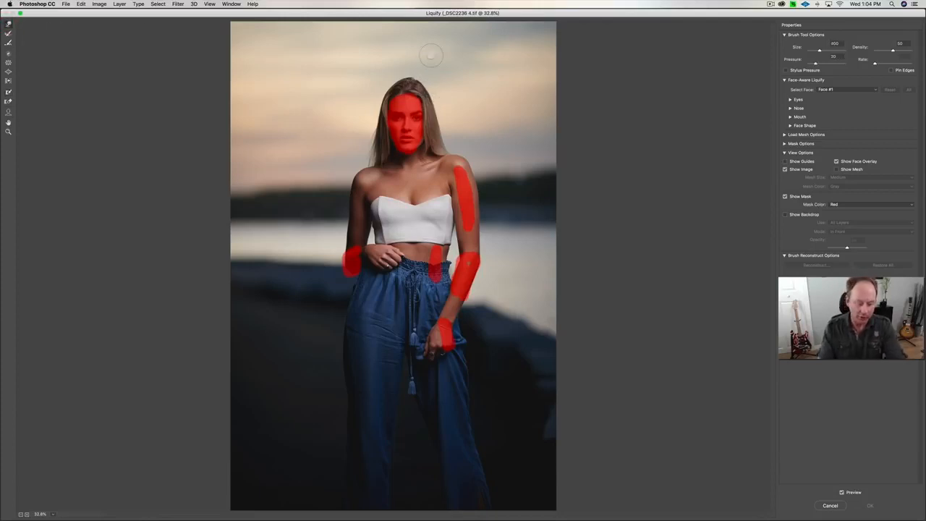
pyautogui.press('super+plus')
pyautogui.press('alt')
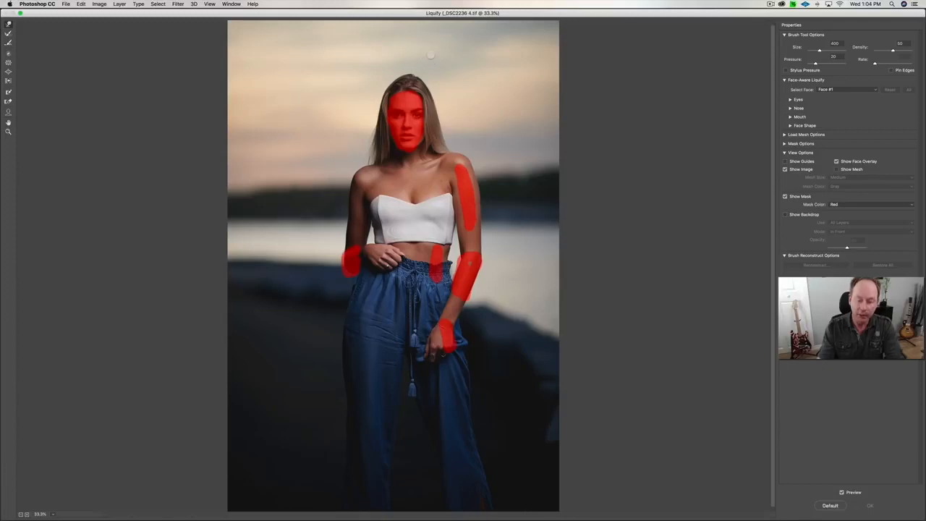
pyautogui.press('super+plus')
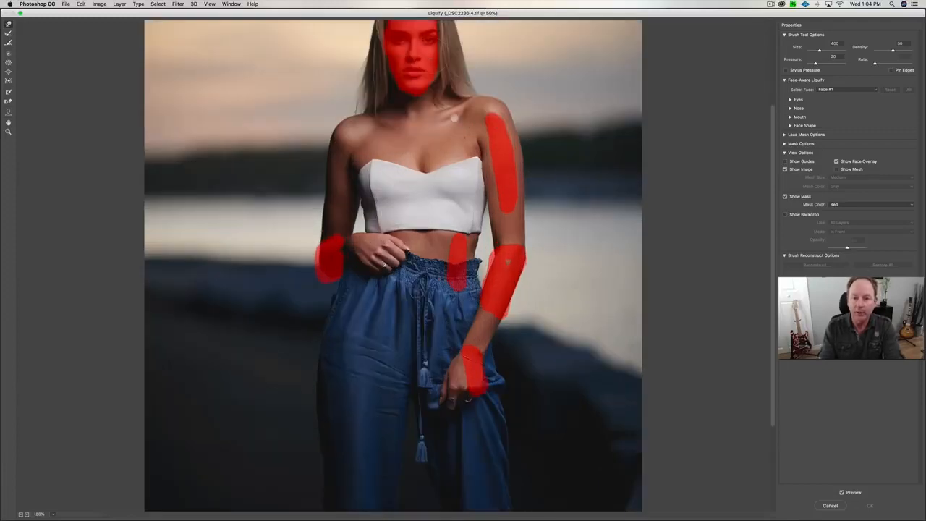
pyautogui.scroll(5, 461, 133)
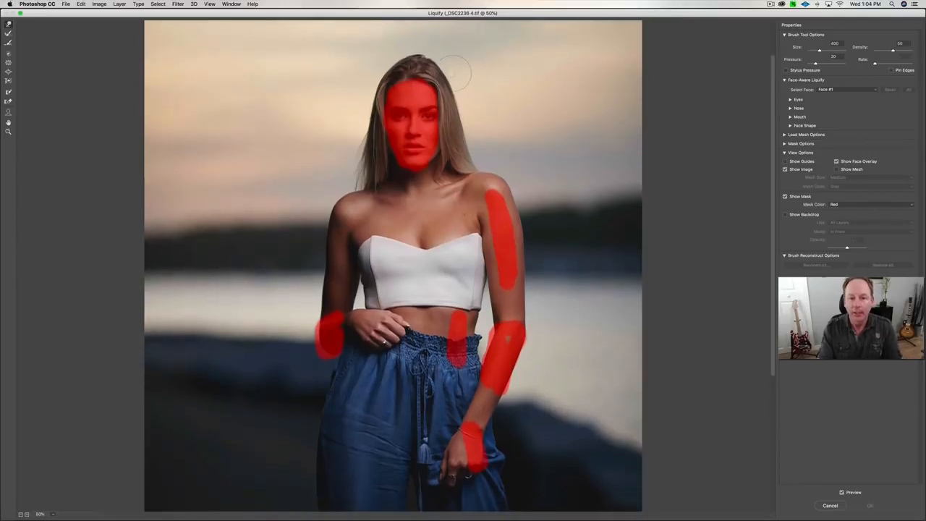
pyautogui.click(451, 73)
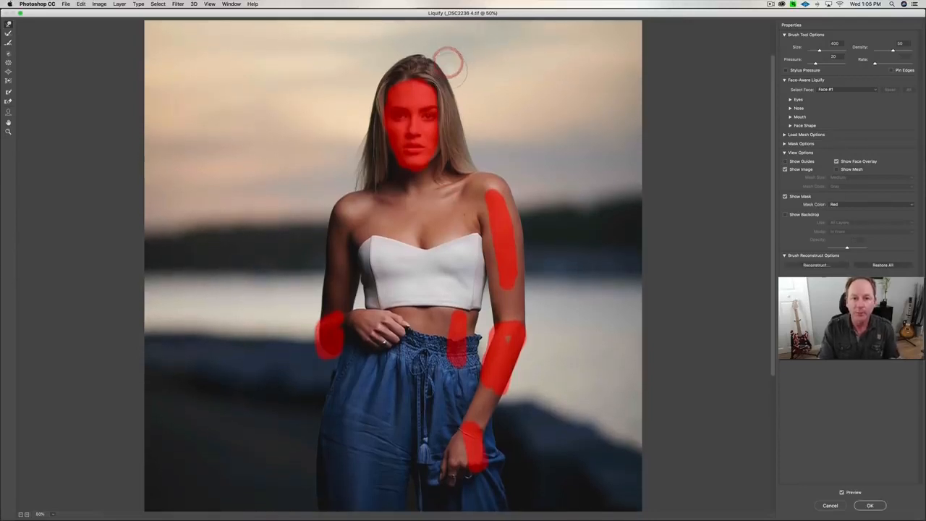
pyautogui.press('super+z')
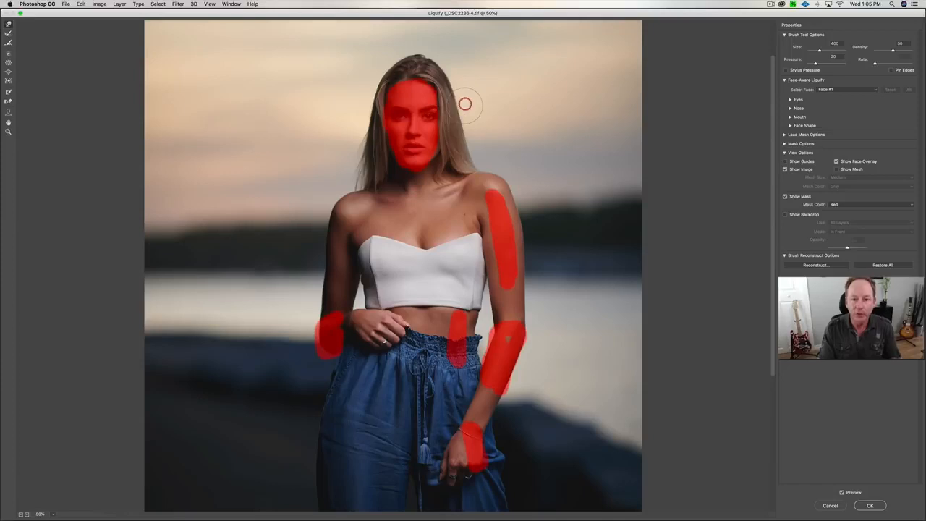
pyautogui.press(']')
pyautogui.press(']')
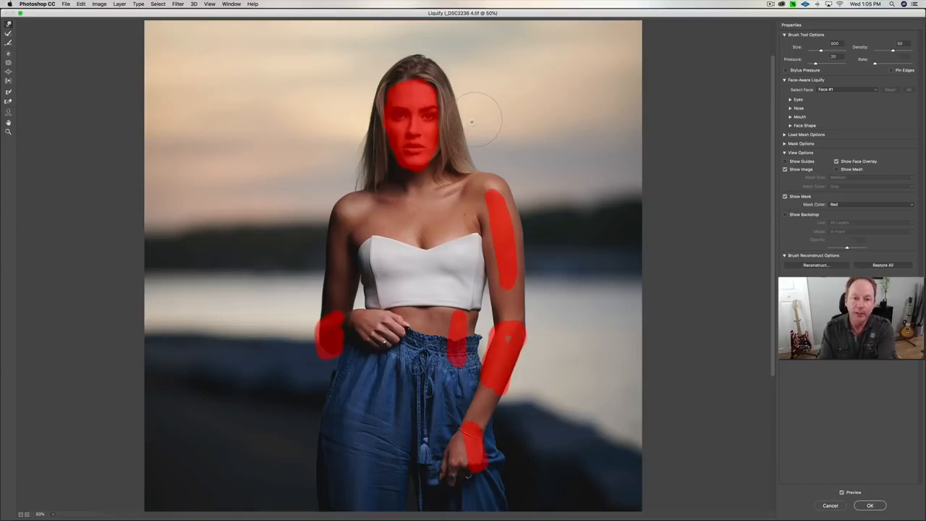
pyautogui.click(479, 131)
pyautogui.press('super+z')
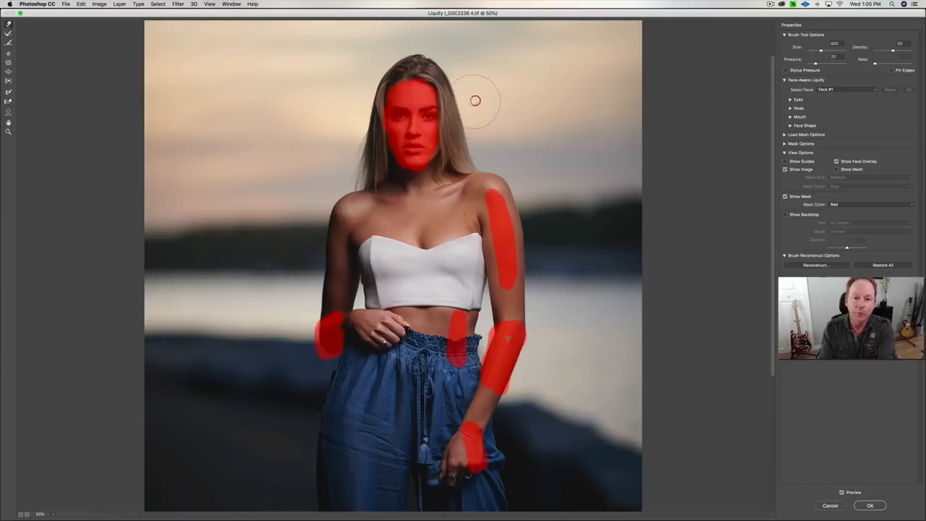
pyautogui.click(395, 53)
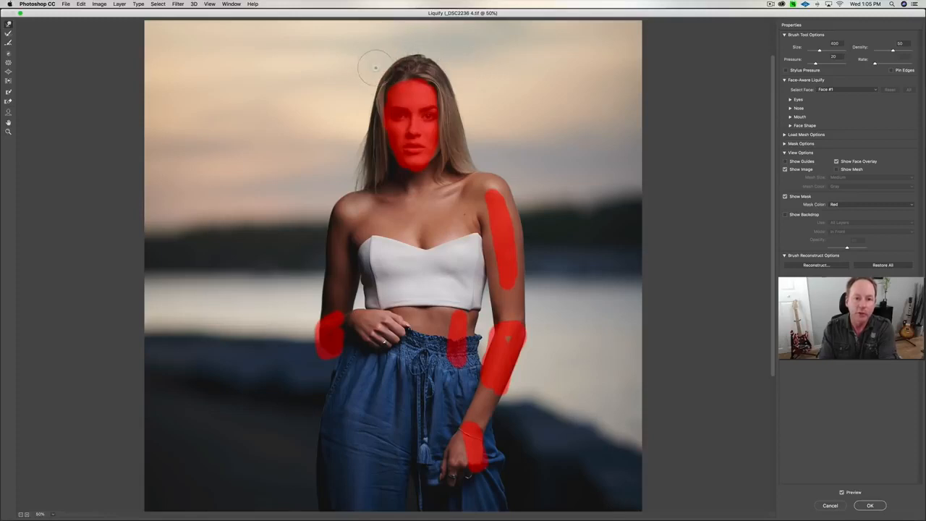
# Refine the outlines of the arms and upper hips with the Forward Warp tool, using brush sizes between 155 and 600
pyautogui.press('[')
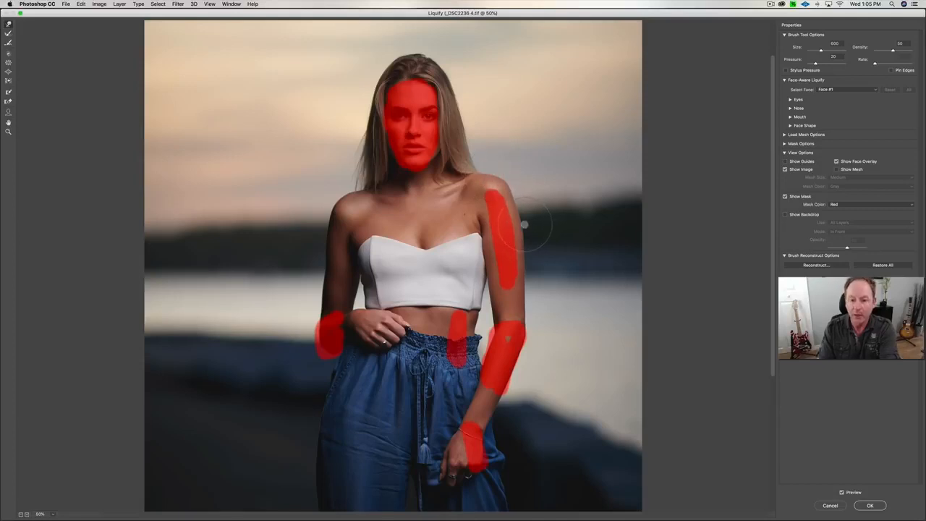
pyautogui.press(']')
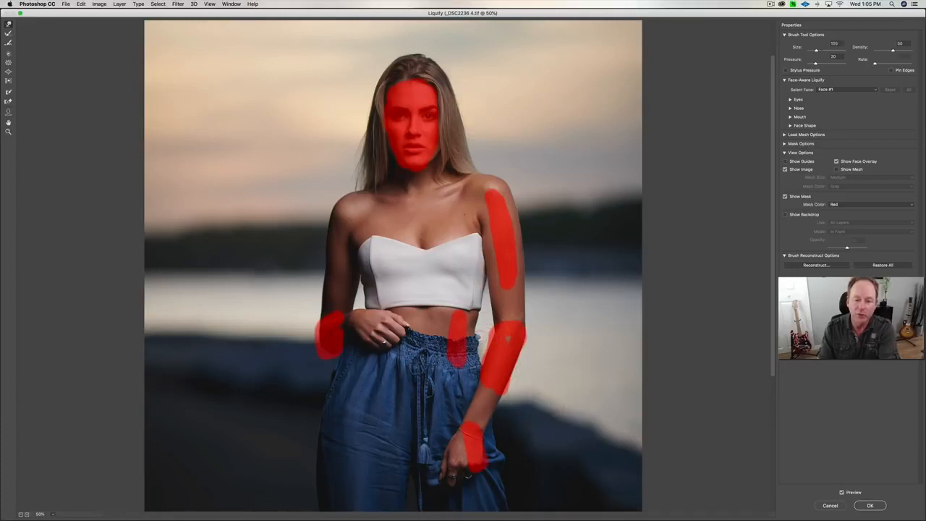
pyautogui.press(']')
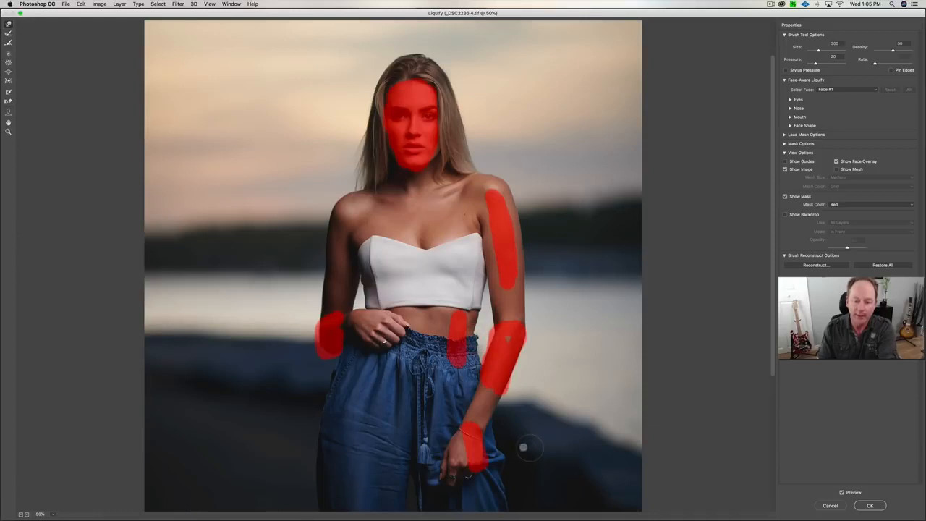
pyautogui.scroll(-5, 536, 435)
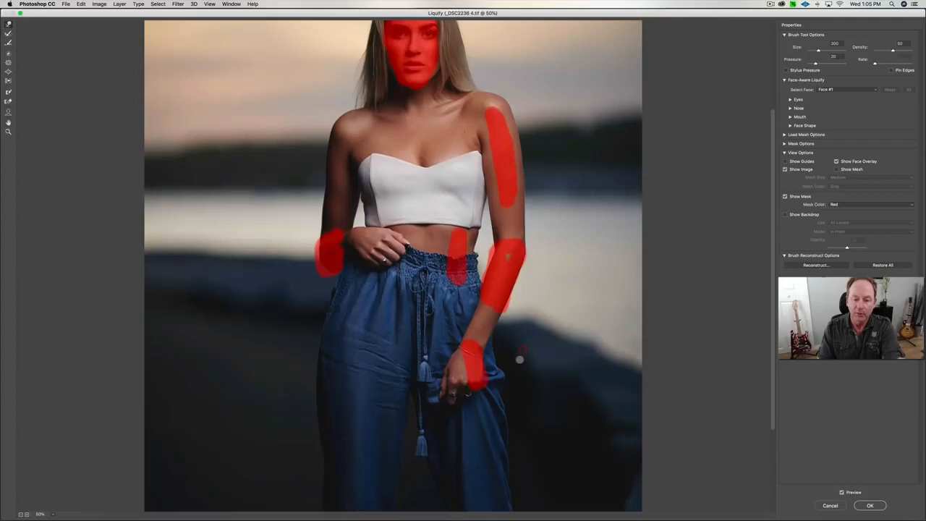
pyautogui.press('[')
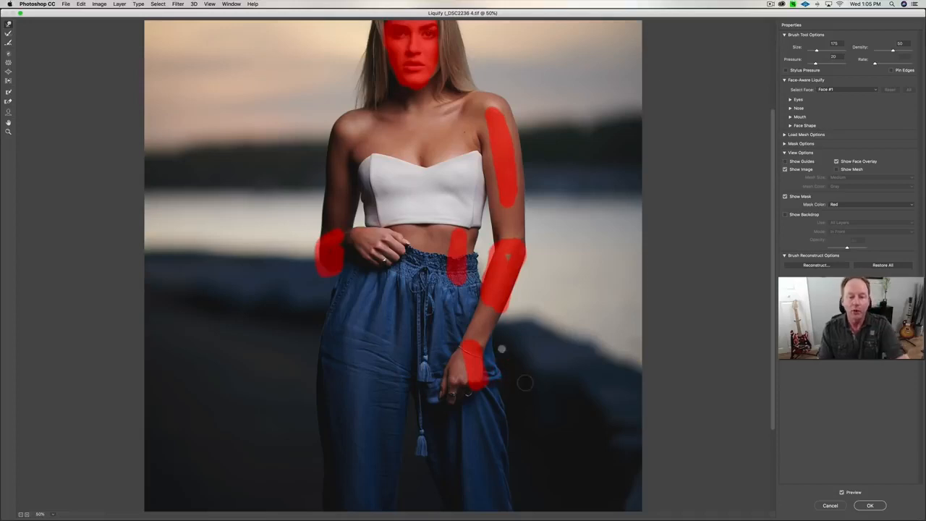
pyautogui.press(']')
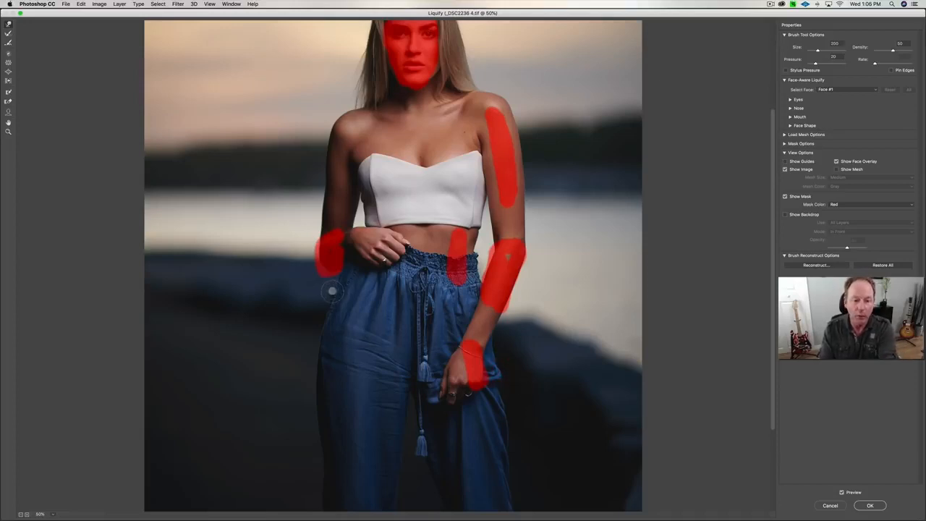
pyautogui.press(']')
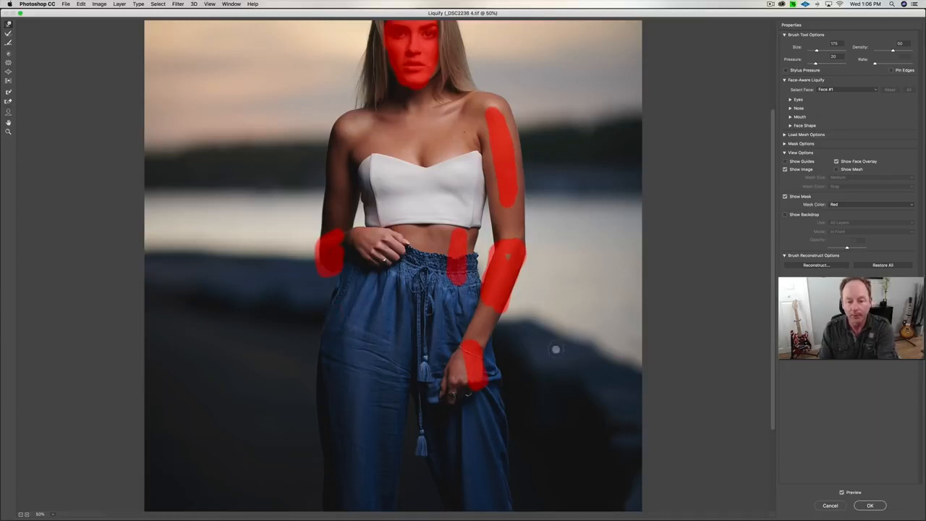
# Slim the outer edges of the trouser legs with the Forward Warp tool at brush size 500 and apply the Liquify filter
pyautogui.press(']')
pyautogui.press(']')
pyautogui.press(']')
pyautogui.press(']')
pyautogui.press(']')
pyautogui.moveTo(313, 405)
pyautogui.mouseDown()
pyautogui.moveTo(321, 393)
pyautogui.moveTo(324, 420)
pyautogui.mouseUp()
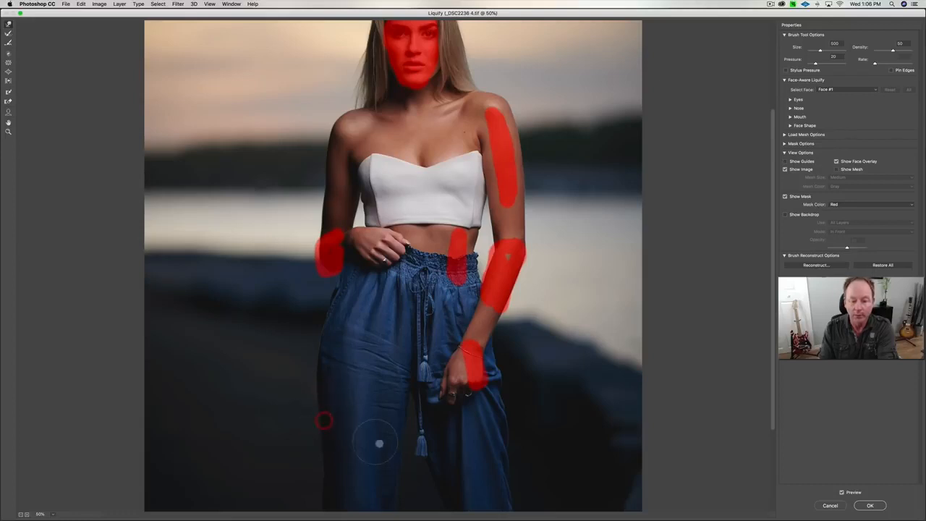
pyautogui.moveTo(399, 438); pyautogui.dragTo(394, 468)
pyautogui.moveTo(513, 458); pyautogui.dragTo(509, 461)
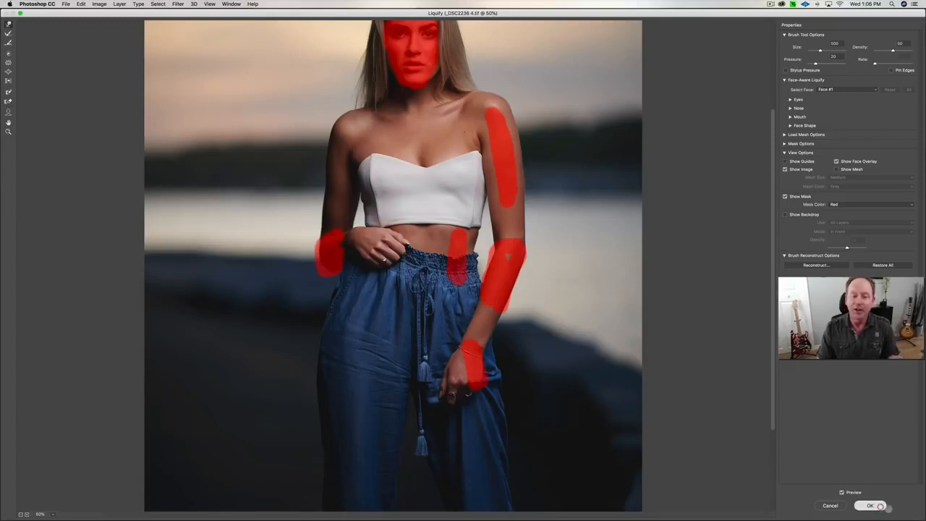
pyautogui.click(874, 505)
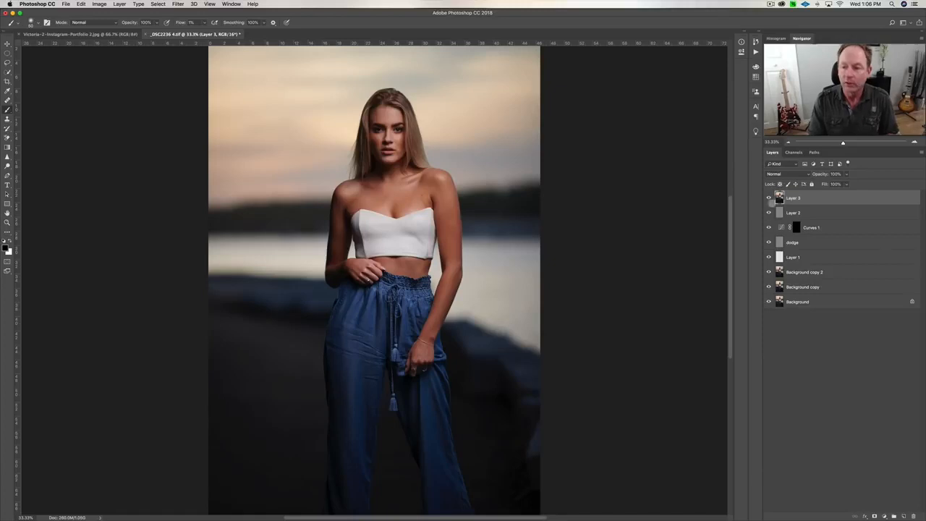
# Compare the portrait with the liquified Layer 3 hidden and shown, up close and at full figure
pyautogui.click(769, 197)
pyautogui.click(769, 197)
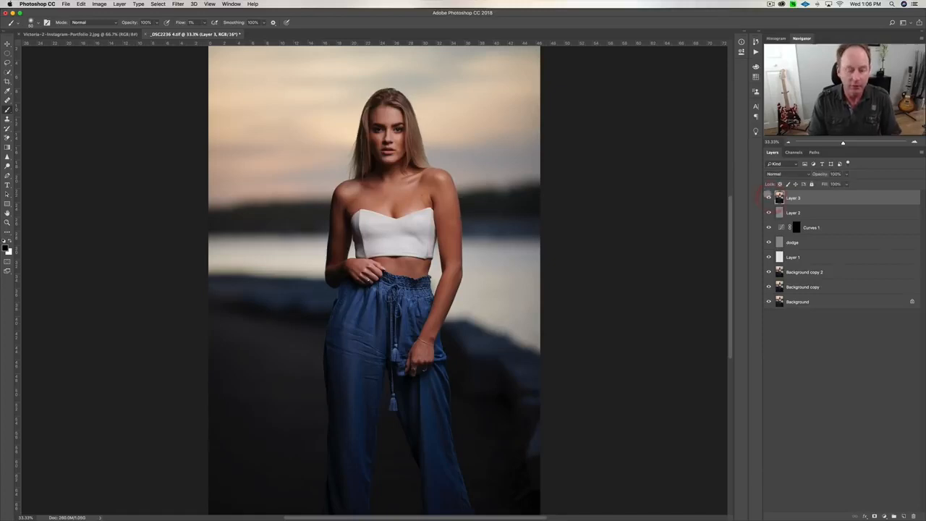
pyautogui.press('super+equal')
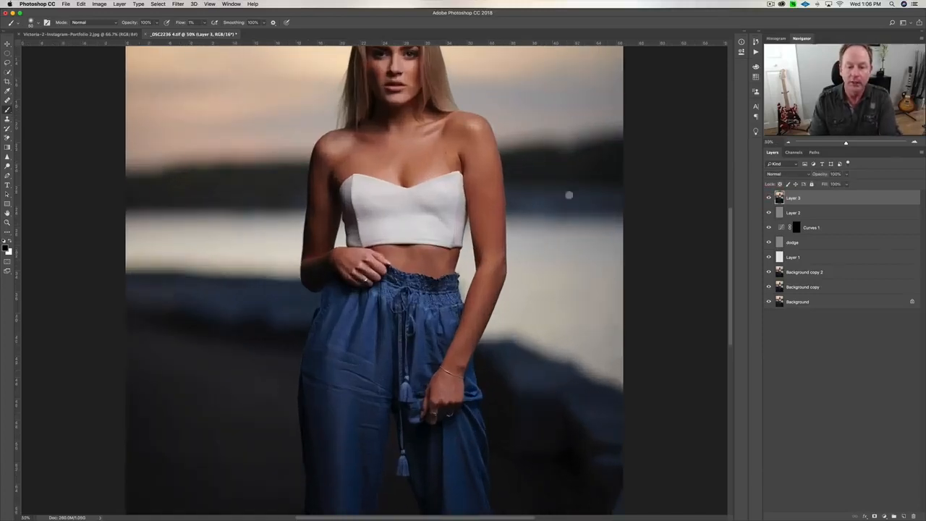
pyautogui.scroll(3, 547, 249)
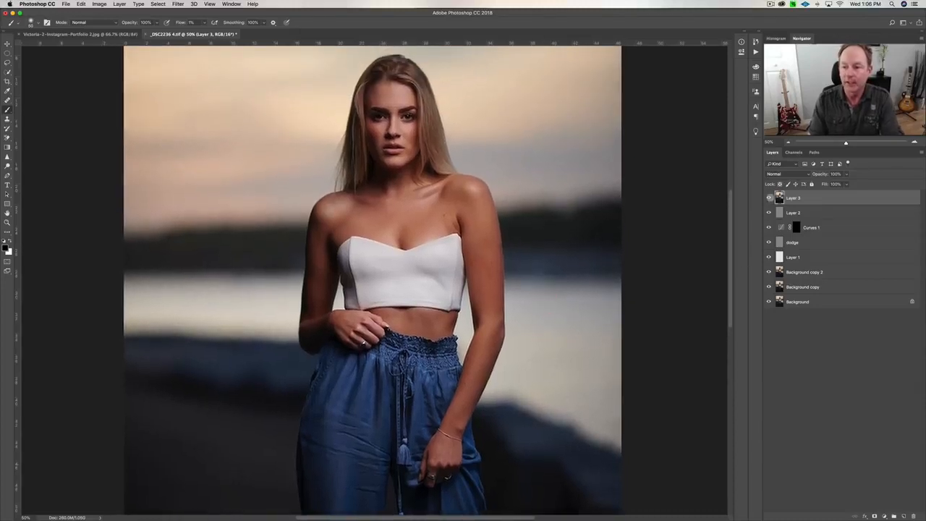
pyautogui.click(770, 197)
pyautogui.click(769, 198)
pyautogui.click(769, 198)
pyautogui.click(769, 198)
pyautogui.click(769, 198)
pyautogui.click(769, 197)
pyautogui.click(768, 198)
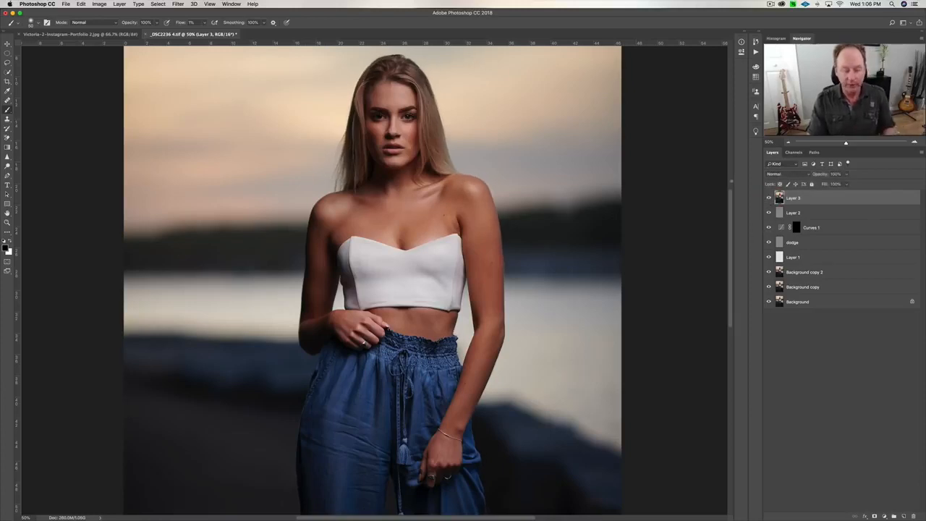
pyautogui.press('super+minus')
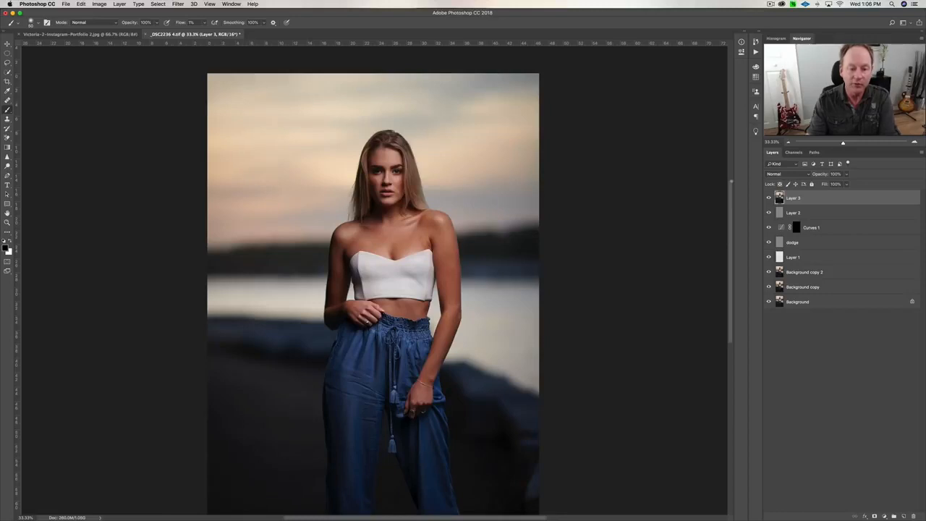
pyautogui.press('super+minus')
pyautogui.press('super+plus')
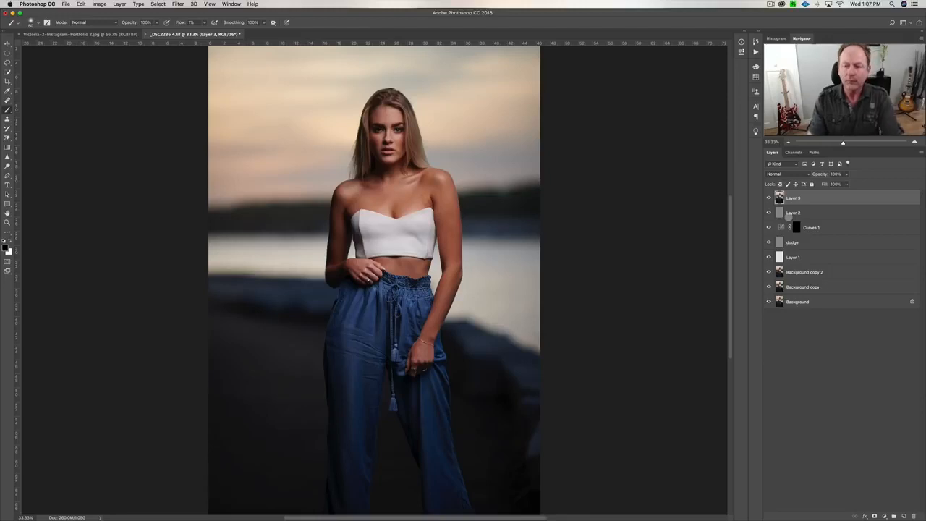
# Stamp all visible layers into a new top layer and select the woman's whole figure with the Quick Selection tool
pyautogui.press('super+alt+shift+e')
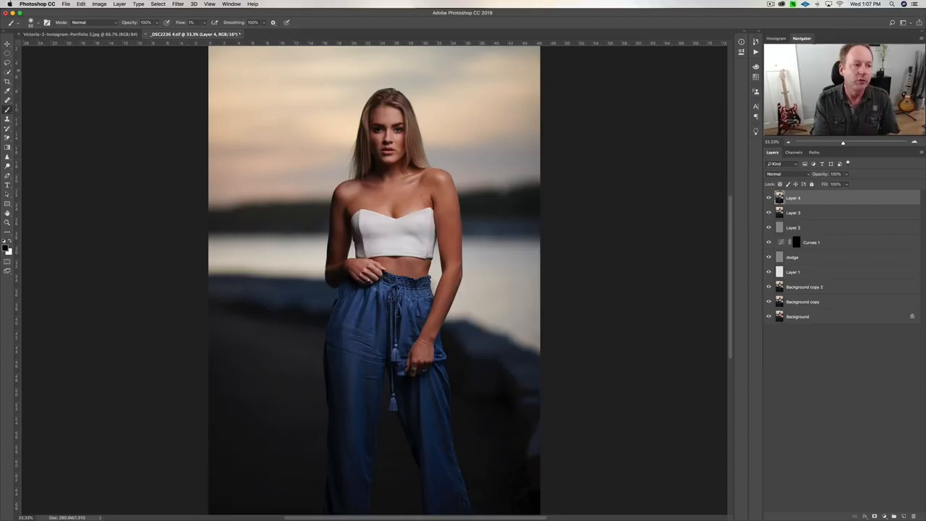
pyautogui.click(8, 71)
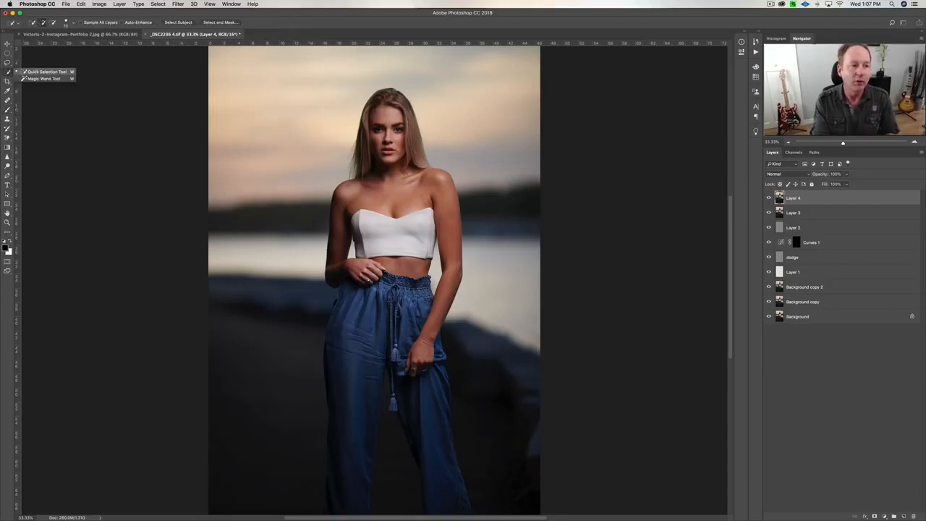
pyautogui.click(37, 72)
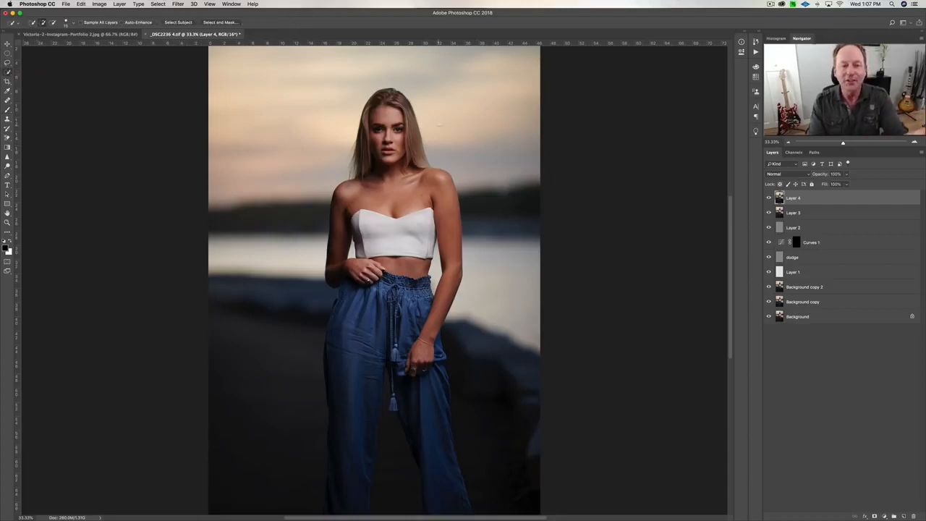
pyautogui.click(410, 167)
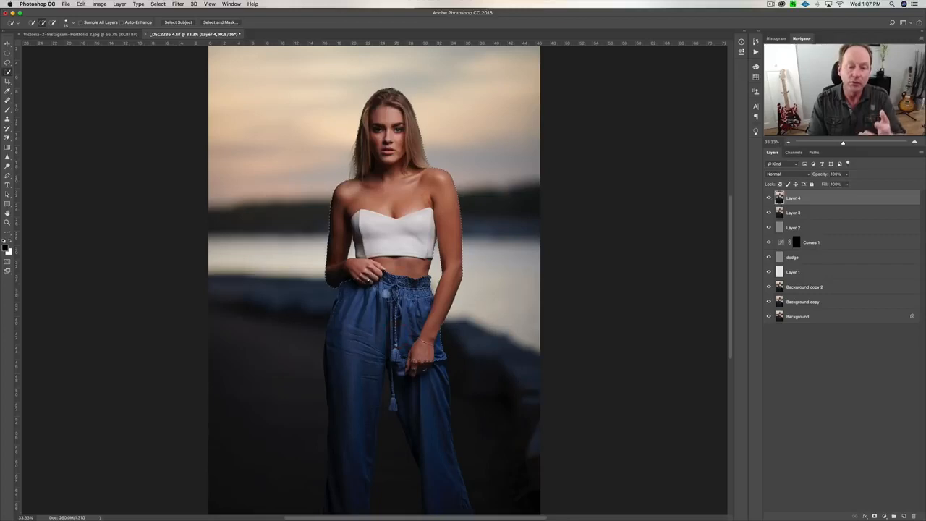
pyautogui.moveTo(353, 360)
pyautogui.mouseDown()
pyautogui.moveTo(354, 347)
pyautogui.moveTo(339, 358)
pyautogui.mouseUp()
pyautogui.moveTo(332, 307); pyautogui.dragTo(337, 340)
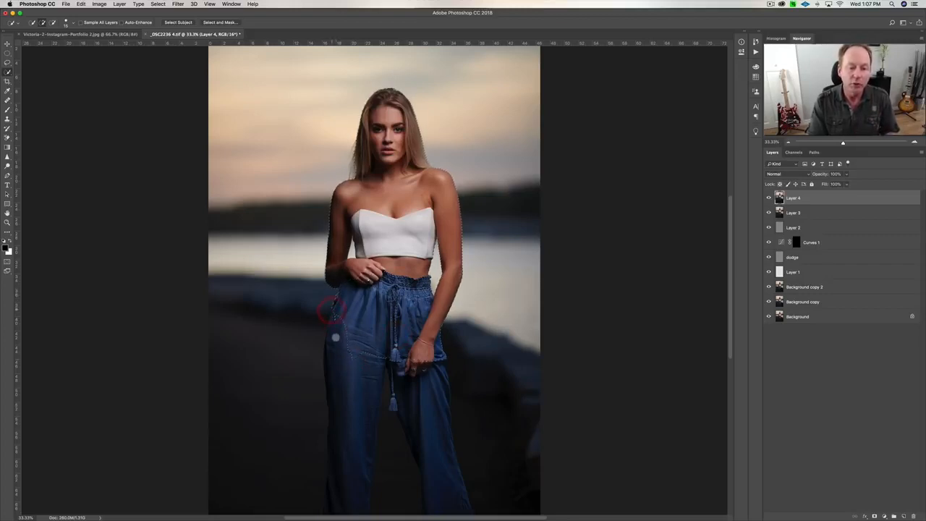
pyautogui.moveTo(335, 383)
pyautogui.mouseDown()
pyautogui.moveTo(352, 414)
pyautogui.moveTo(358, 403)
pyautogui.moveTo(366, 437)
pyautogui.moveTo(351, 473)
pyautogui.moveTo(346, 458)
pyautogui.moveTo(353, 500)
pyautogui.mouseUp()
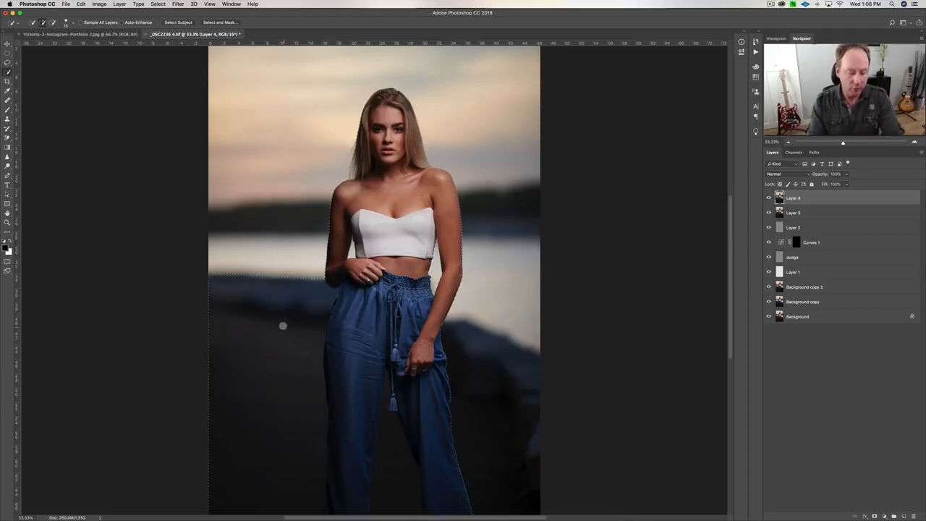
# Subtract the dark background beside the legs from the selection and output it through Select and Mask as a New Layer with Layer Mask
pyautogui.moveTo(279, 341); pyautogui.dragTo(283, 403)
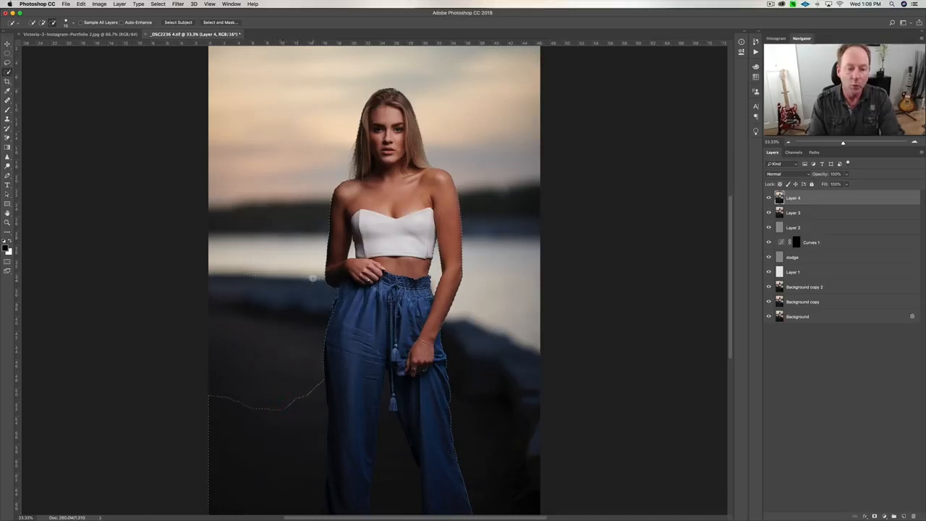
pyautogui.moveTo(299, 416)
pyautogui.mouseDown()
pyautogui.moveTo(296, 477)
pyautogui.moveTo(295, 456)
pyautogui.moveTo(320, 482)
pyautogui.moveTo(318, 510)
pyautogui.mouseUp()
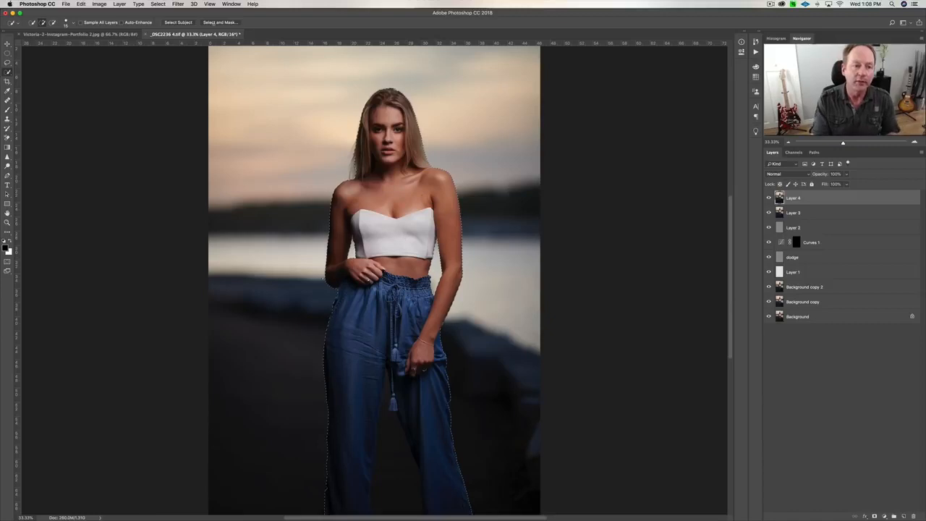
pyautogui.click(221, 23)
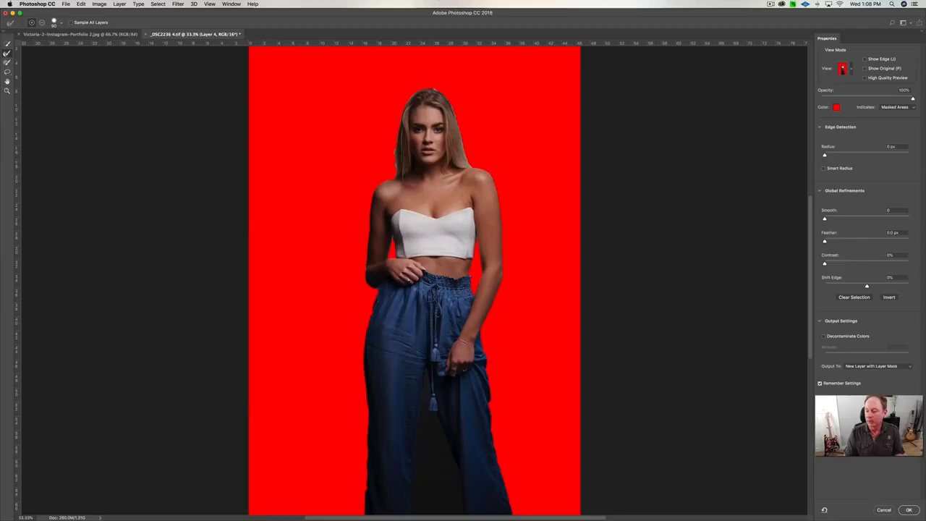
pyautogui.click(908, 510)
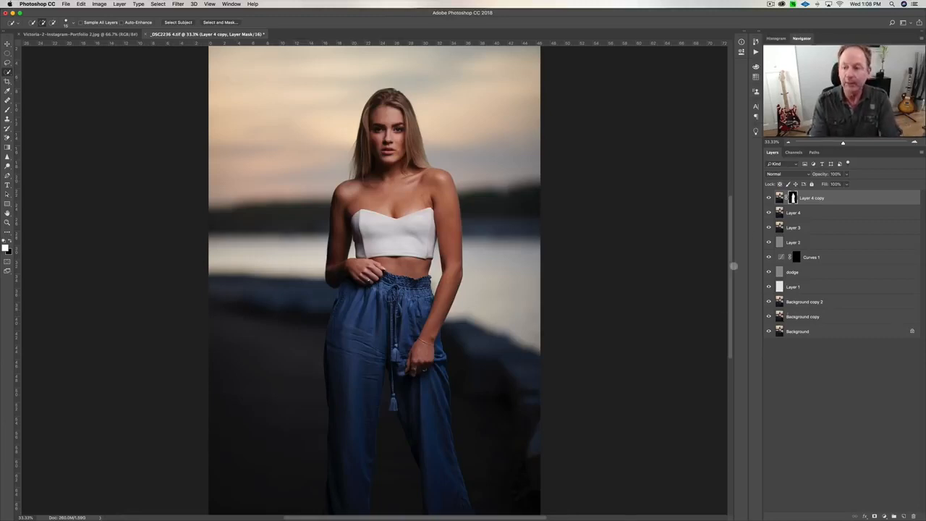
# Stamp all visible layers into a new top layer and, in the Camera Raw Filter, warm Temperature to +11 and shift Tint toward magenta
pyautogui.press('super+alt+shift+e')
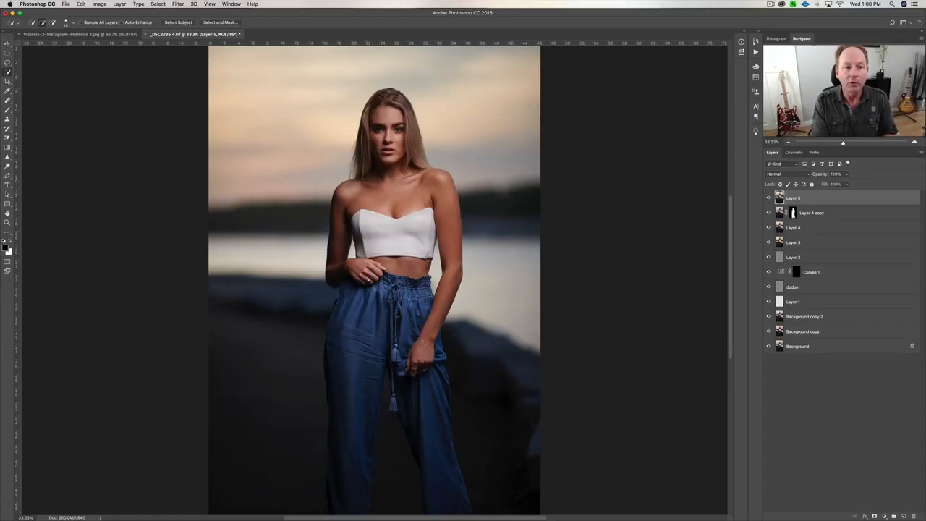
pyautogui.click(178, 3)
pyautogui.moveTo(223, 103)
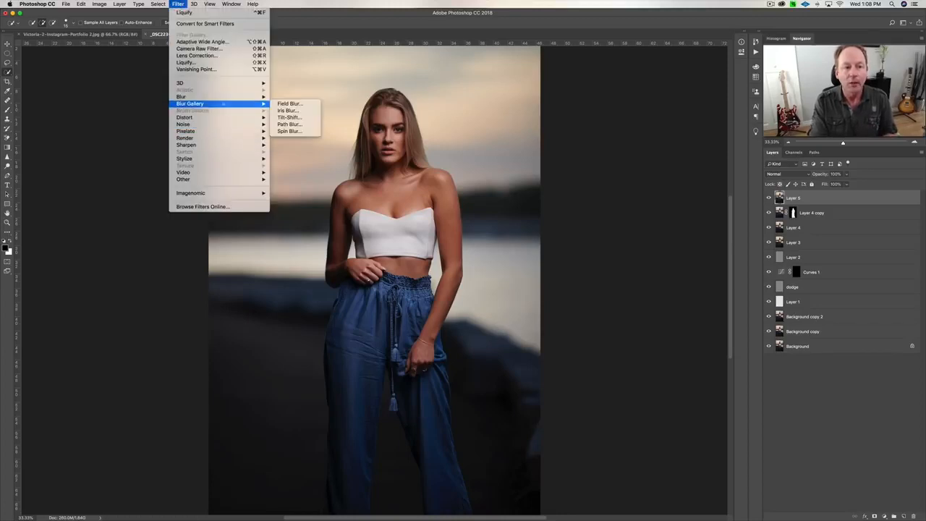
pyautogui.click(198, 49)
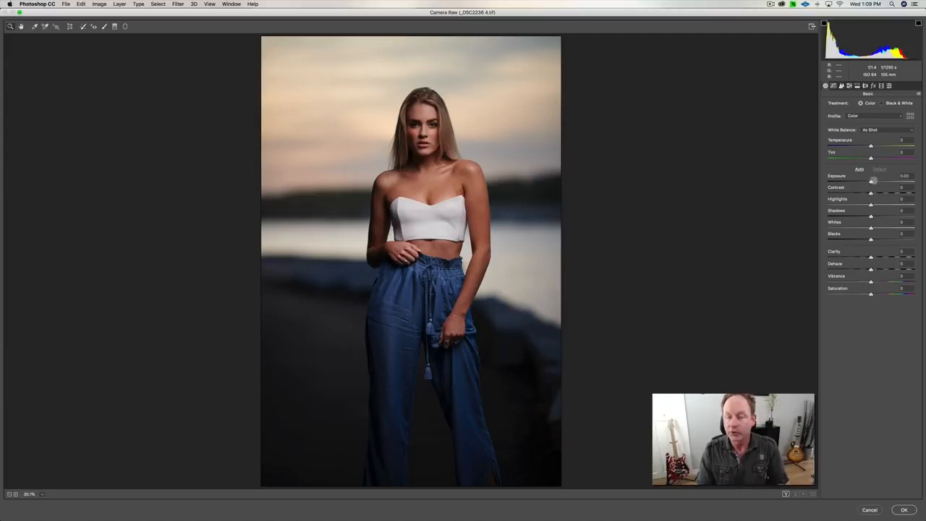
pyautogui.moveTo(871, 145)
pyautogui.mouseDown()
pyautogui.moveTo(861, 146)
pyautogui.moveTo(876, 145)
pyautogui.mouseUp()
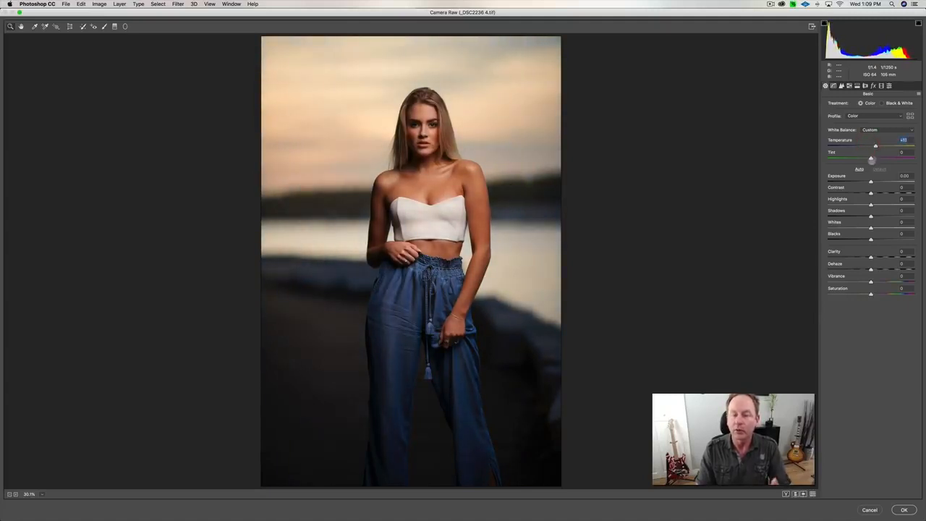
pyautogui.moveTo(872, 157); pyautogui.dragTo(882, 159)
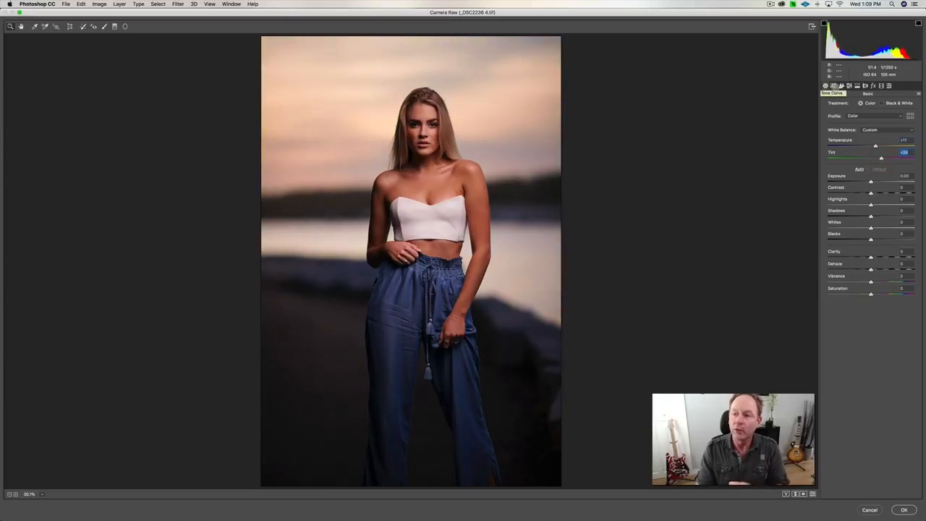
# Shift the HSL hues of Reds, Oranges and Yellows strongly negative, lower the Aquas and Blues hues, and apply the Camera Raw filter
pyautogui.click(849, 86)
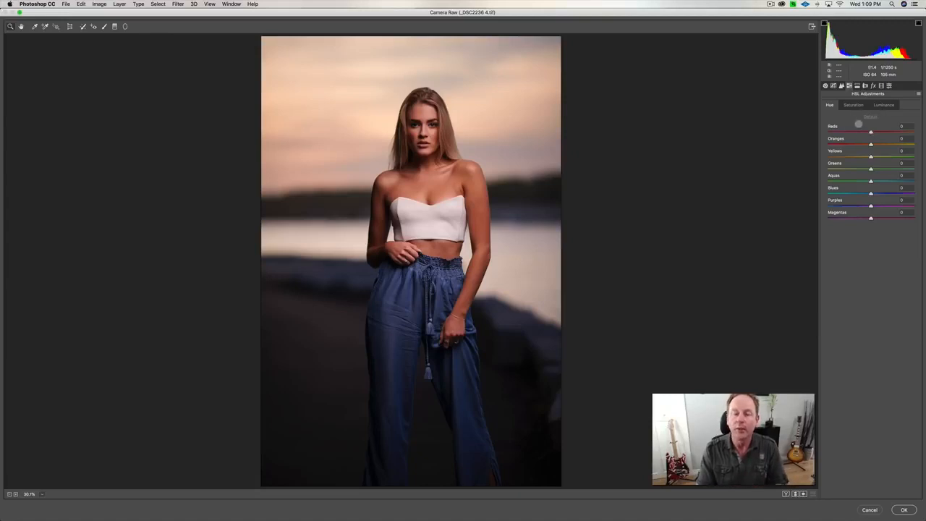
pyautogui.moveTo(871, 130); pyautogui.dragTo(843, 142)
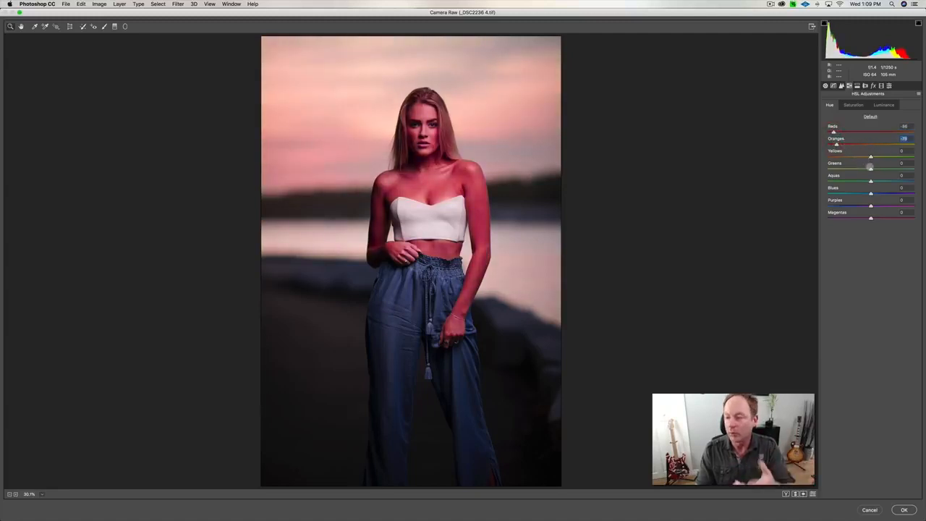
pyautogui.moveTo(868, 155); pyautogui.dragTo(836, 156)
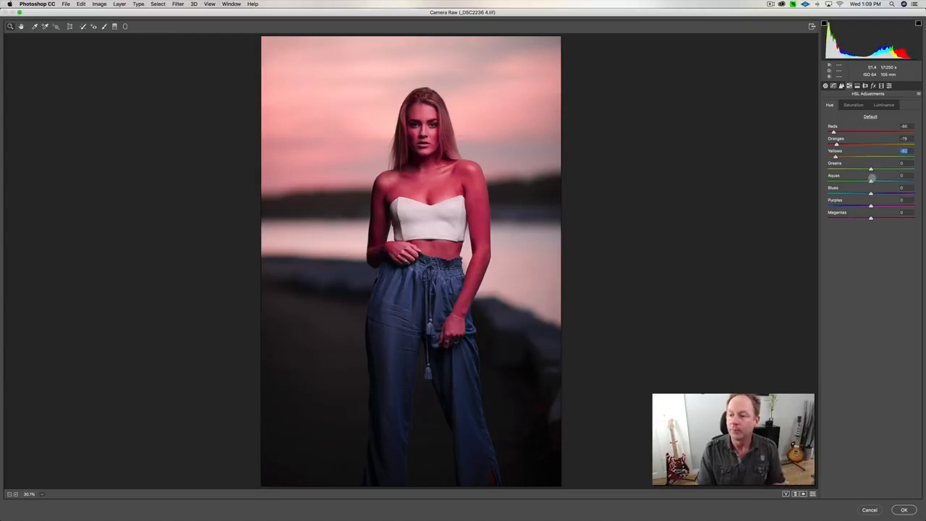
pyautogui.moveTo(871, 181); pyautogui.dragTo(850, 194)
pyautogui.click(904, 510)
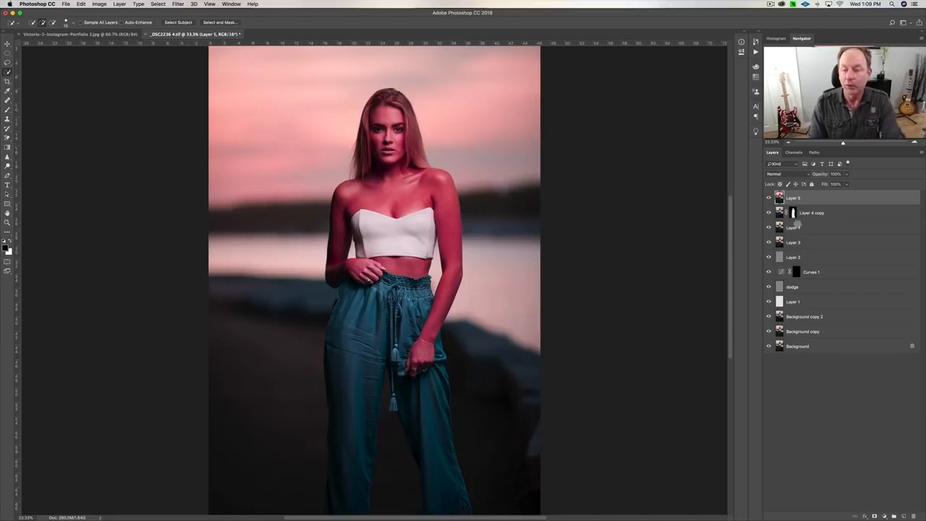
# Copy the figure mask from Layer 4 copy onto Layer 5 and invert it to limit the pink colour grade to the background
pyautogui.moveTo(791, 212); pyautogui.dragTo(794, 200)
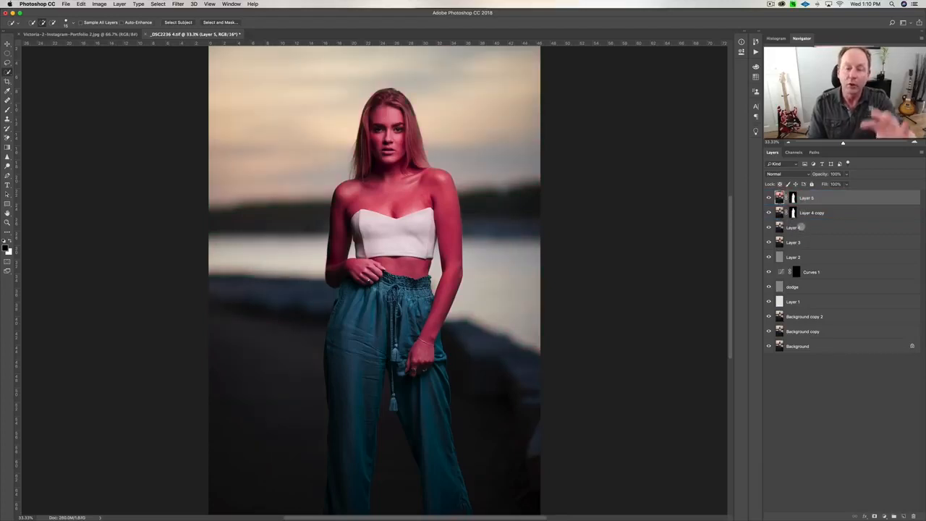
pyautogui.click(793, 197)
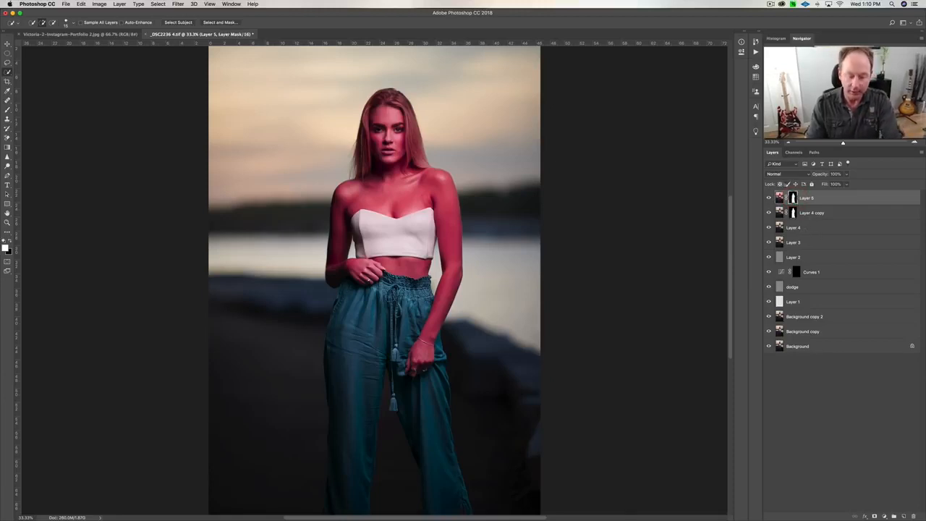
pyautogui.press('super+i')
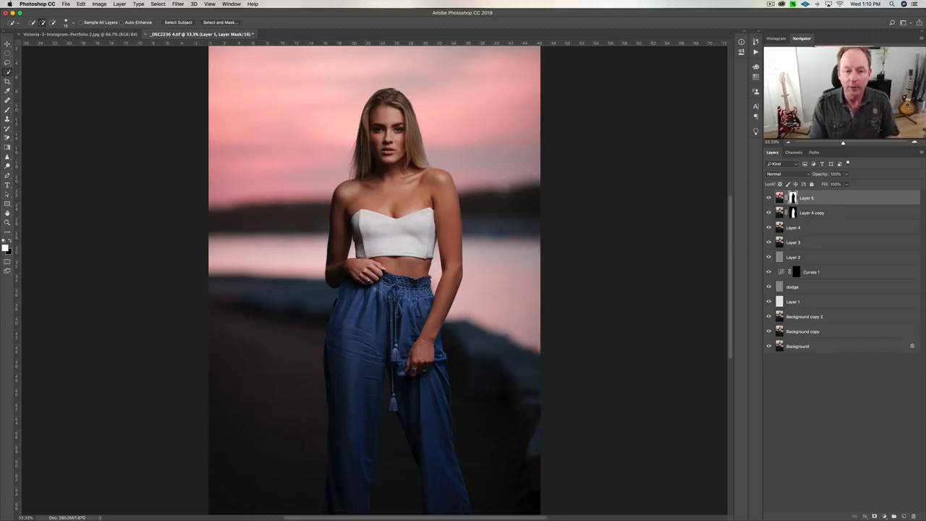
# Compare the portrait with the colour-graded Layer 5 hidden and shown
pyautogui.click(769, 197)
pyautogui.click(769, 197)
pyautogui.click(768, 197)
pyautogui.click(768, 197)
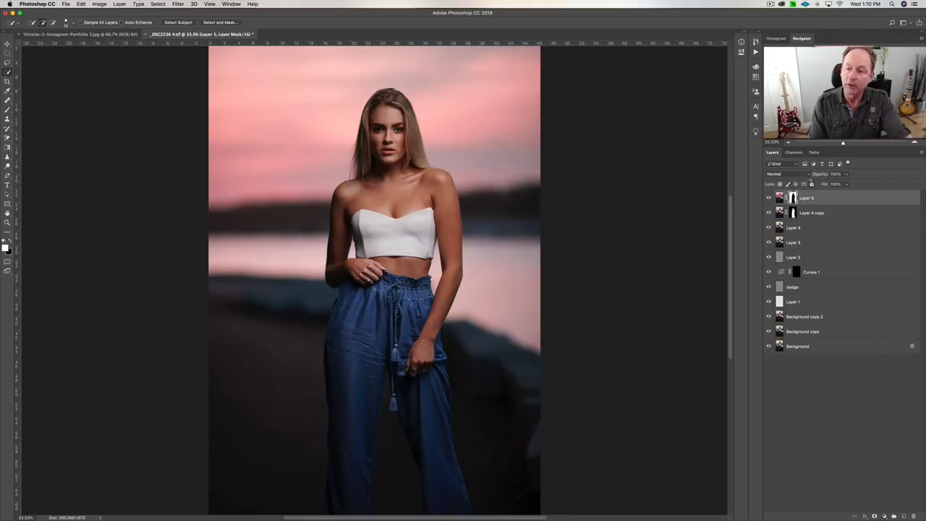
# Add a Curves adjustment layer that darkens the midtones and replace its mask with a copy of Layer 5's background mask
pyautogui.click(883, 515)
pyautogui.click(893, 413)
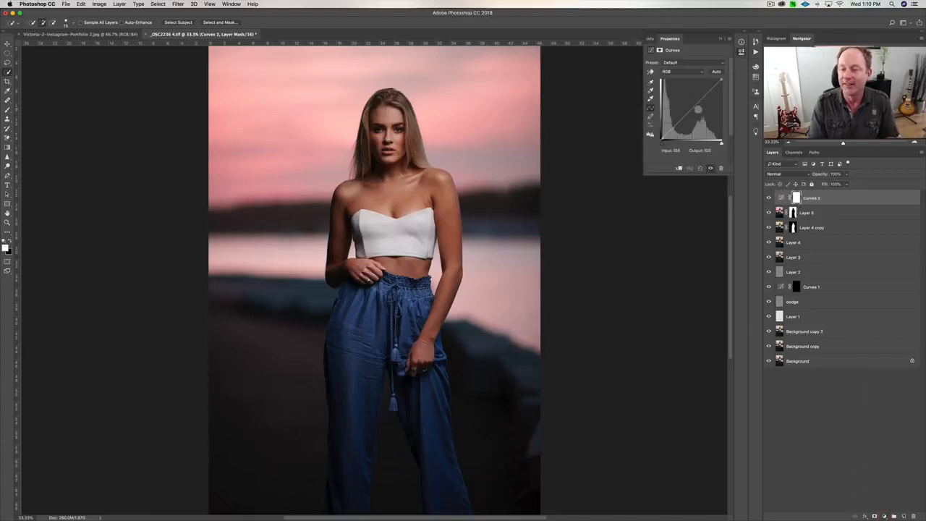
pyautogui.moveTo(693, 108); pyautogui.dragTo(694, 114)
pyautogui.click(720, 38)
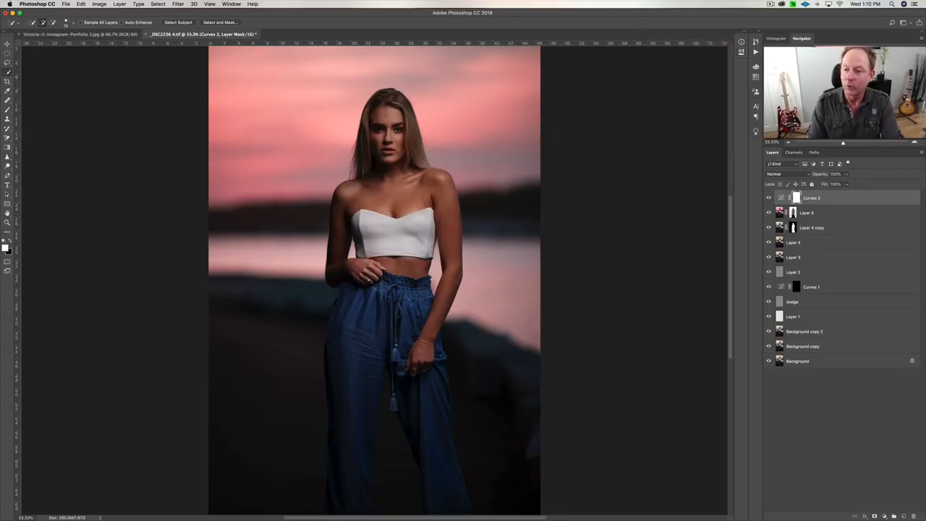
pyautogui.moveTo(794, 213); pyautogui.dragTo(797, 199)
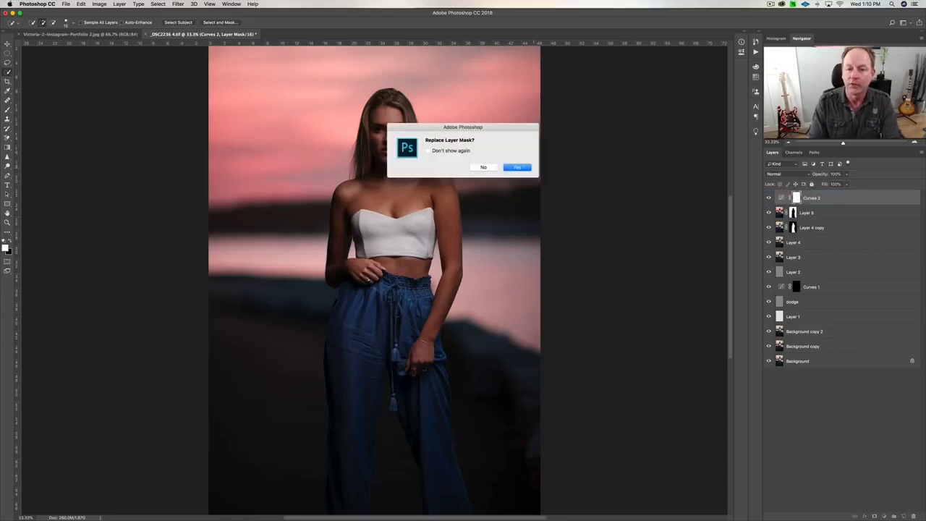
pyautogui.click(517, 167)
# Compare the background with Curves 2 hidden and shown, and reduce that layer's opacity to about 56%
pyautogui.click(769, 198)
pyautogui.click(769, 198)
pyautogui.click(769, 198)
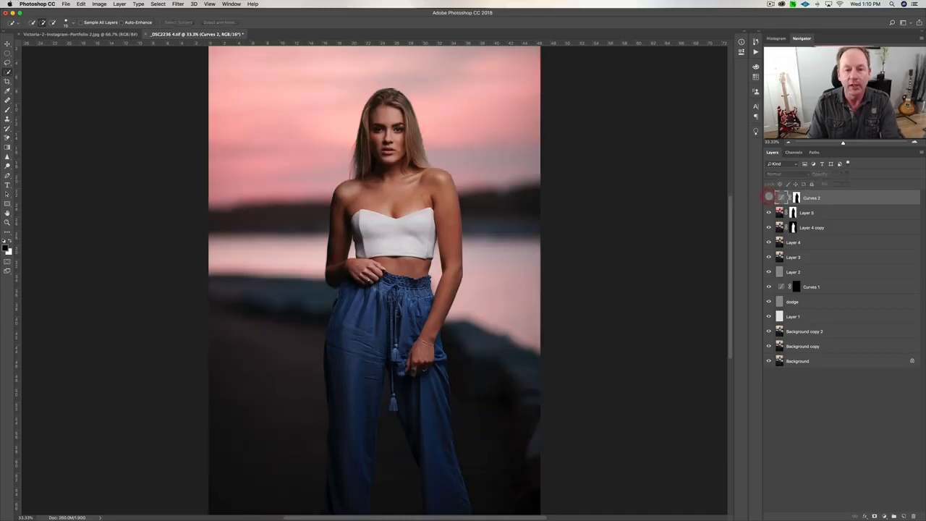
pyautogui.click(769, 198)
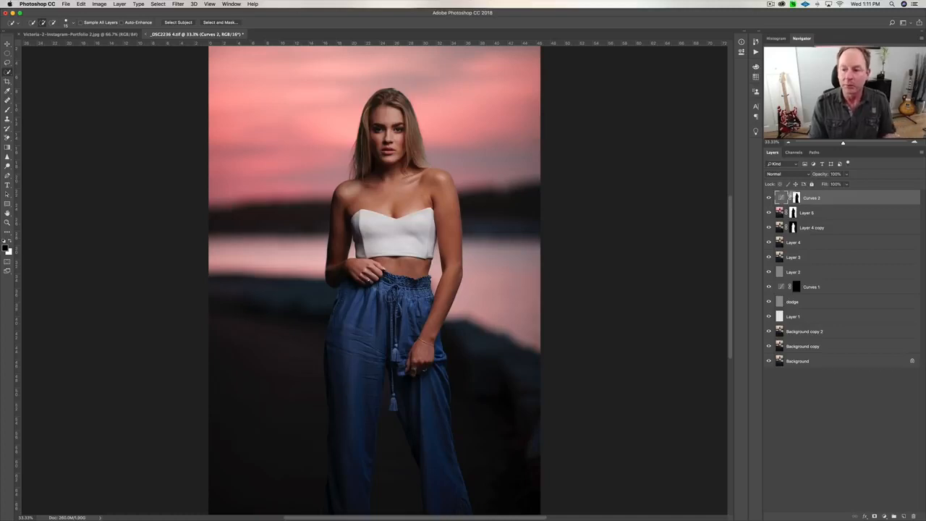
pyautogui.moveTo(819, 173); pyautogui.dragTo(822, 200)
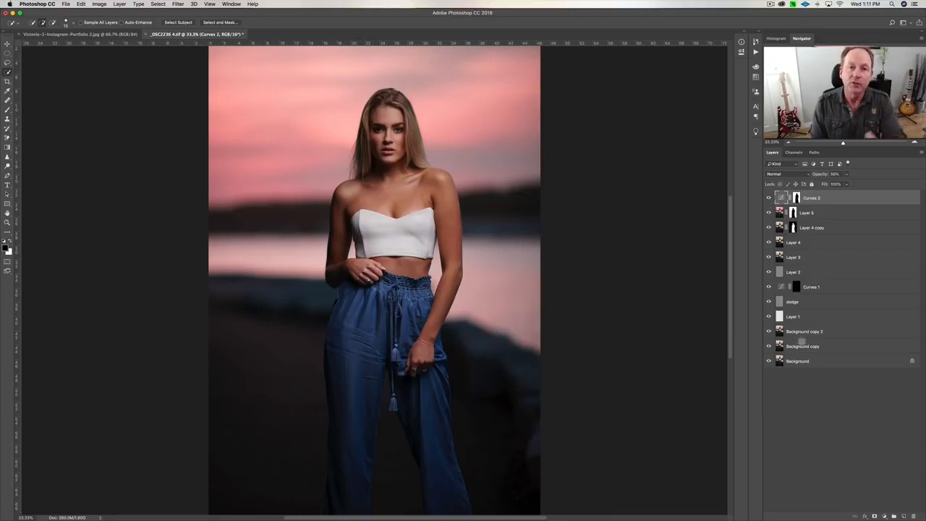
# Add another Curves adjustment layer that brightens the midtones for the eyes, and invert its mask to black
pyautogui.press('super+plus')
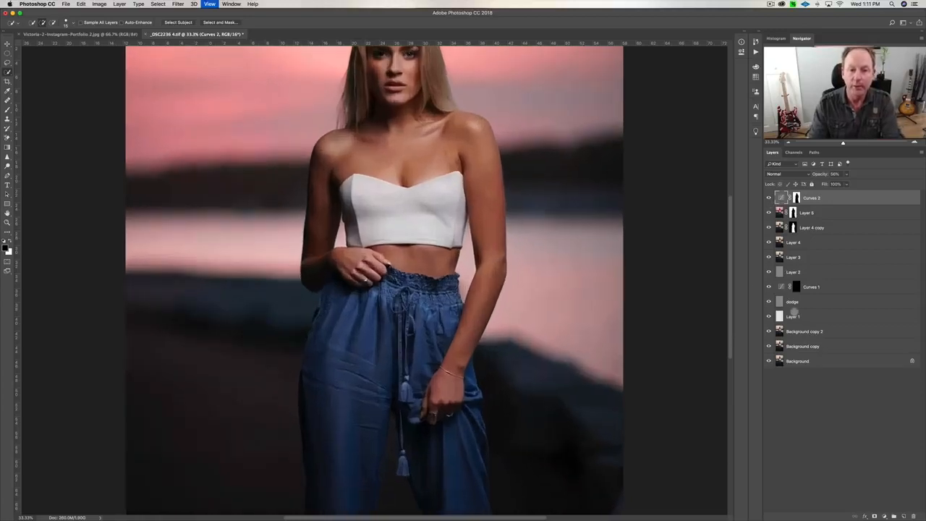
pyautogui.press('super+plus')
pyautogui.moveTo(474, 129); pyautogui.dragTo(498, 347)
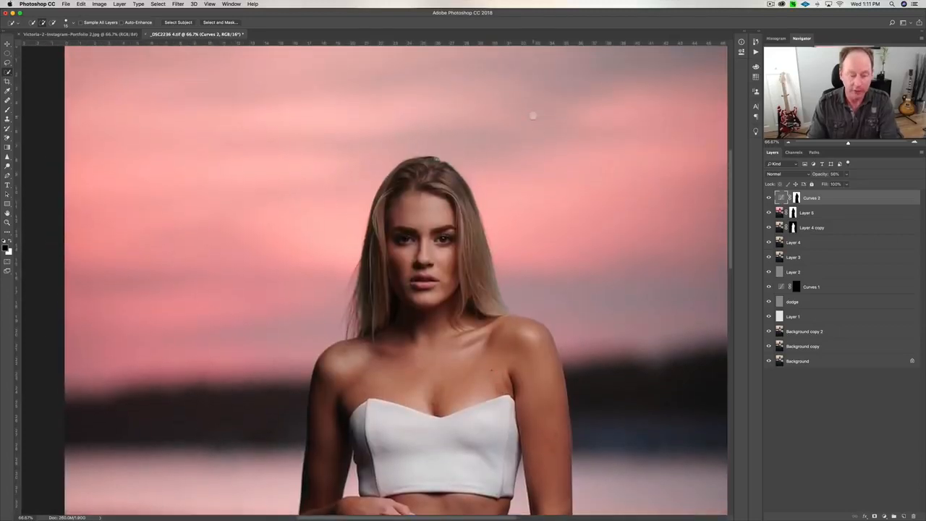
pyautogui.press('super+plus')
pyautogui.press('super+plus')
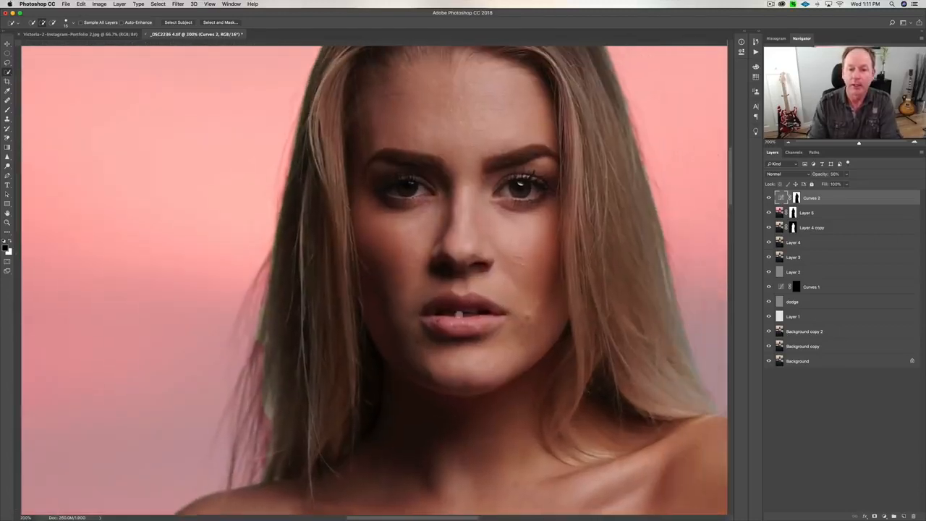
pyautogui.press('super+plus')
pyautogui.press('super+plus')
pyautogui.press('super+plus')
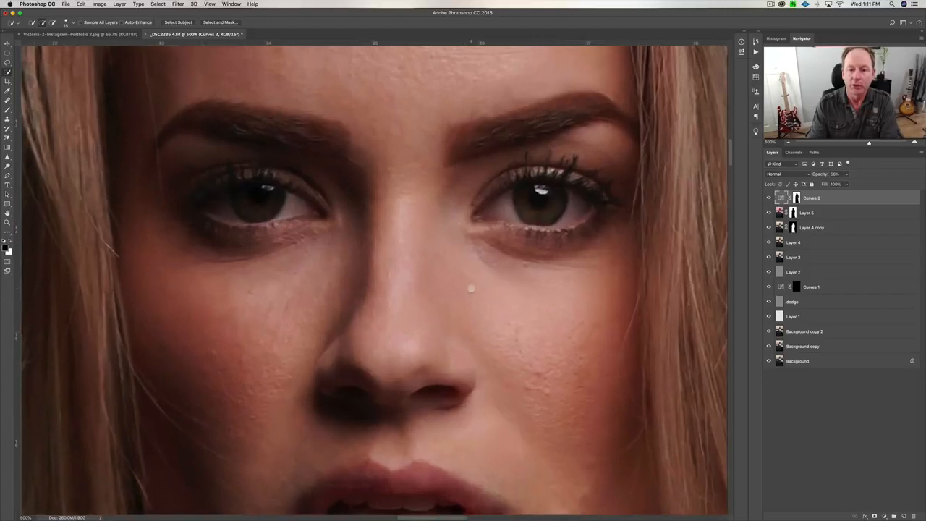
pyautogui.moveTo(579, 296); pyautogui.dragTo(555, 327)
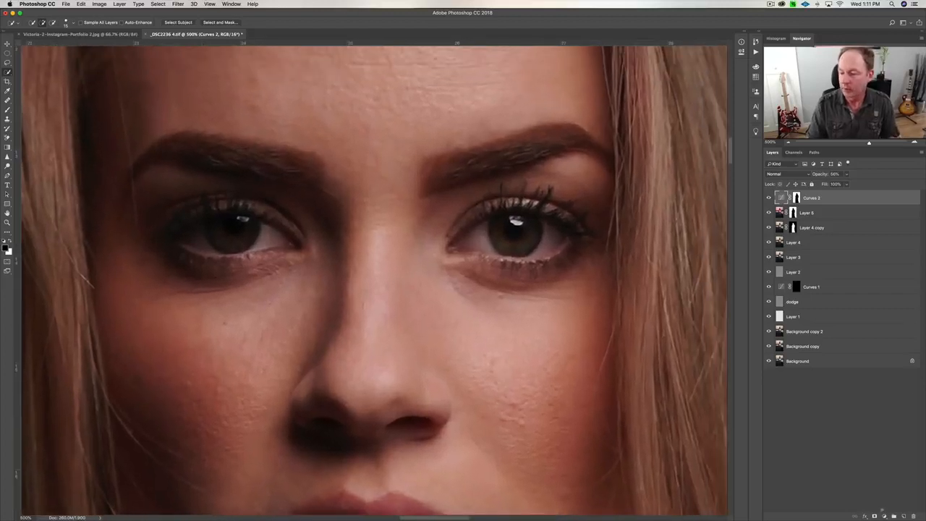
pyautogui.click(884, 515)
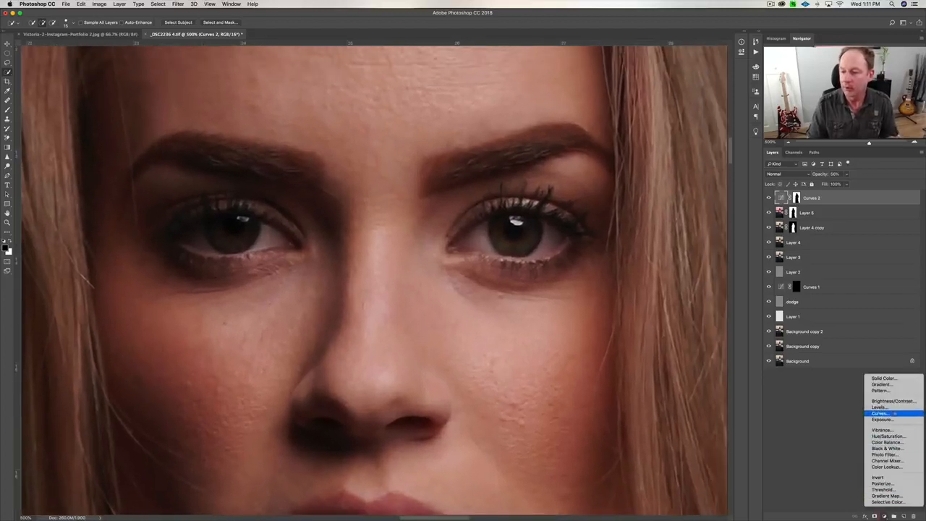
pyautogui.click(880, 413)
pyautogui.moveTo(703, 109); pyautogui.dragTo(689, 102)
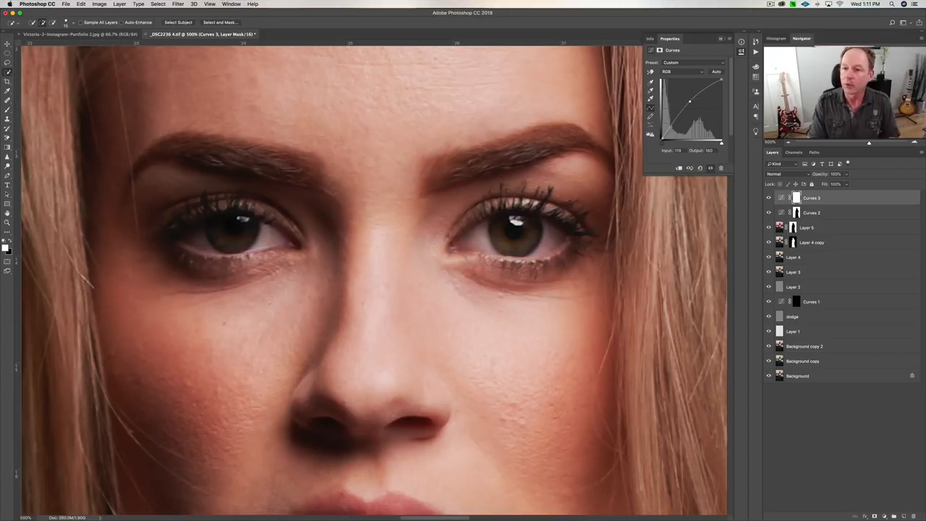
pyautogui.click(740, 51)
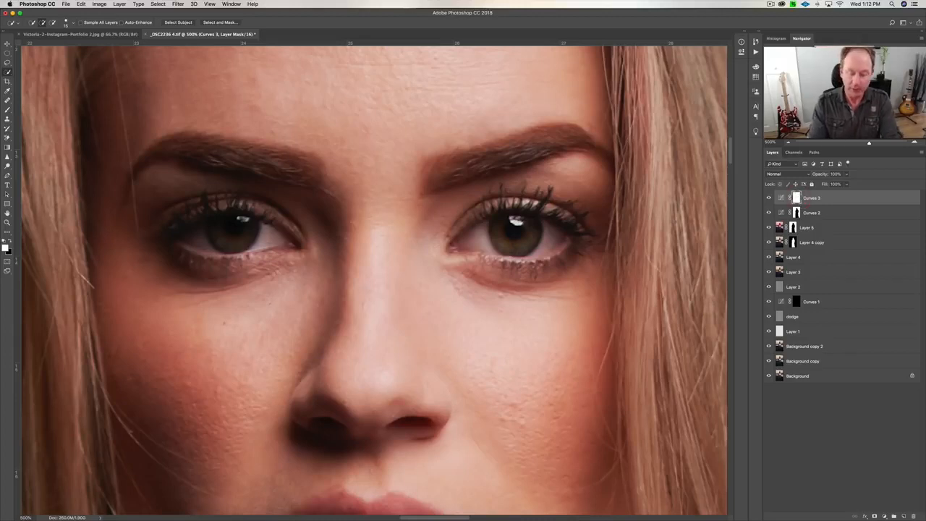
pyautogui.press('super+i')
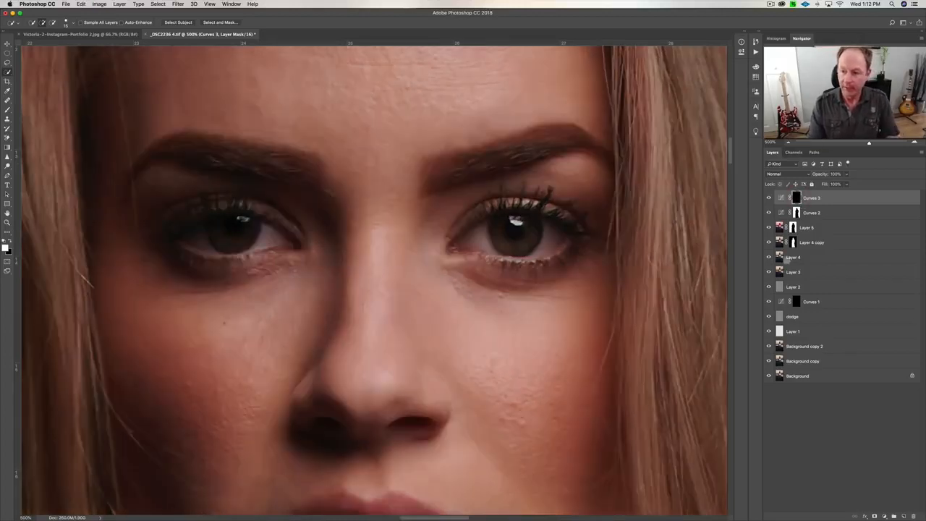
# Paint white over both irises on the Curves 3 mask with a small brush at 20% flow to brighten the eyes
pyautogui.press('b')
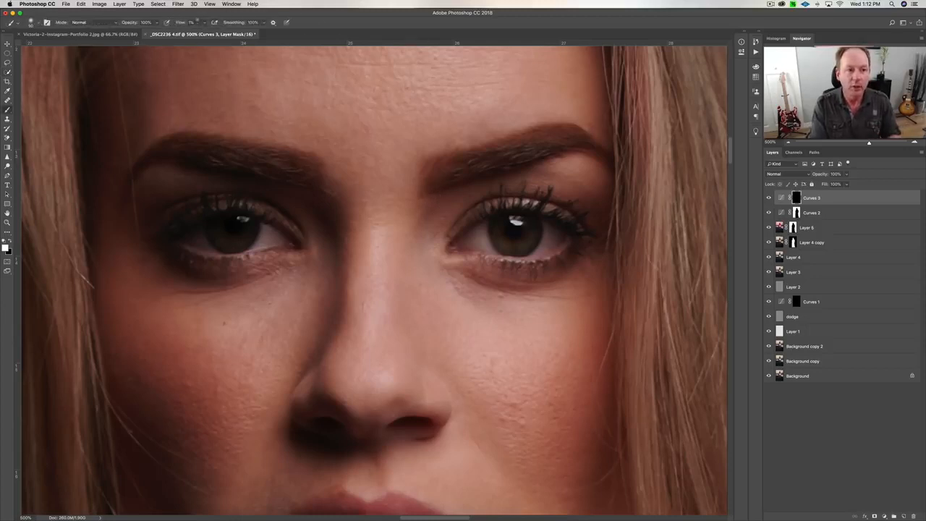
pyautogui.hotkey('shift', '2')
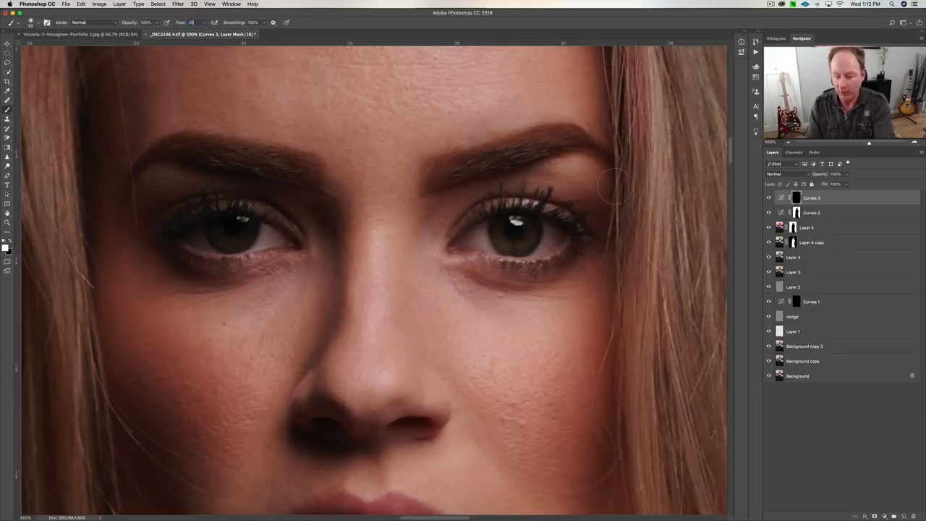
pyautogui.moveTo(528, 241)
pyautogui.mouseDown()
pyautogui.moveTo(550, 217)
pyautogui.moveTo(529, 238)
pyautogui.moveTo(514, 224)
pyautogui.mouseUp()
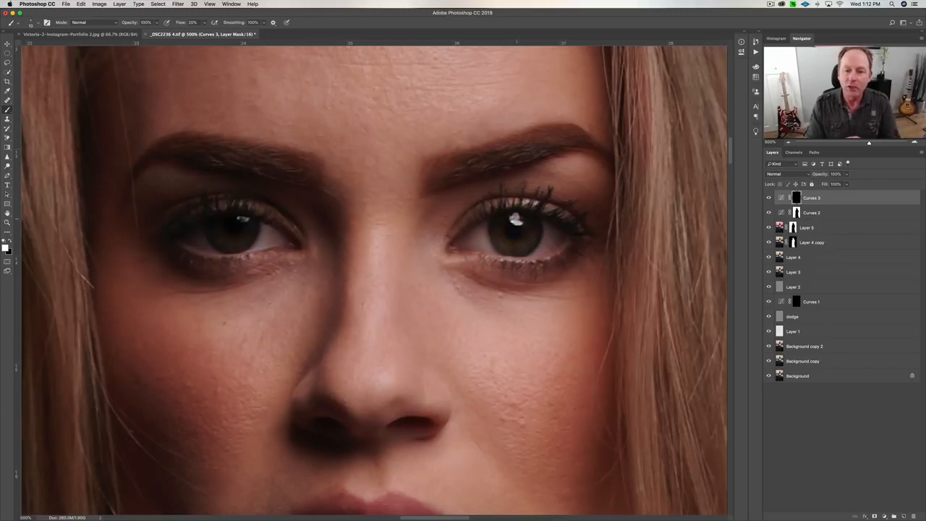
pyautogui.click(516, 217)
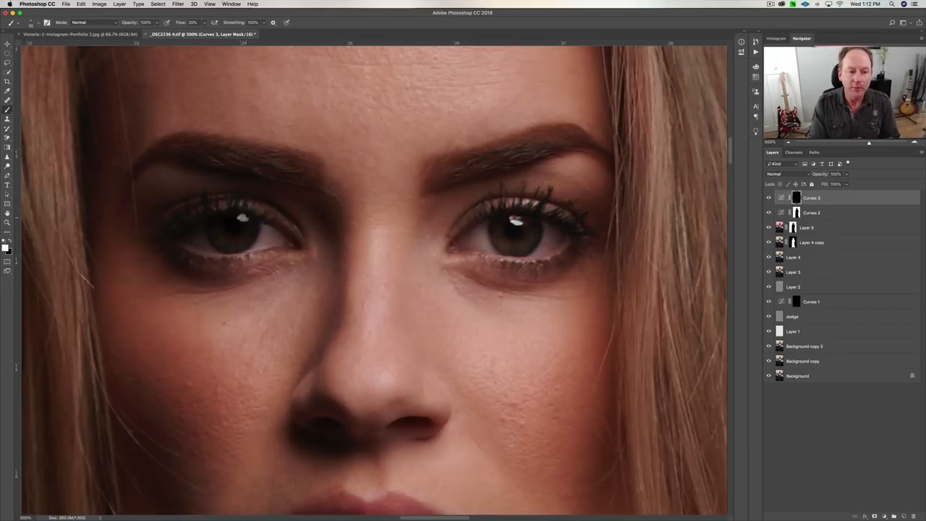
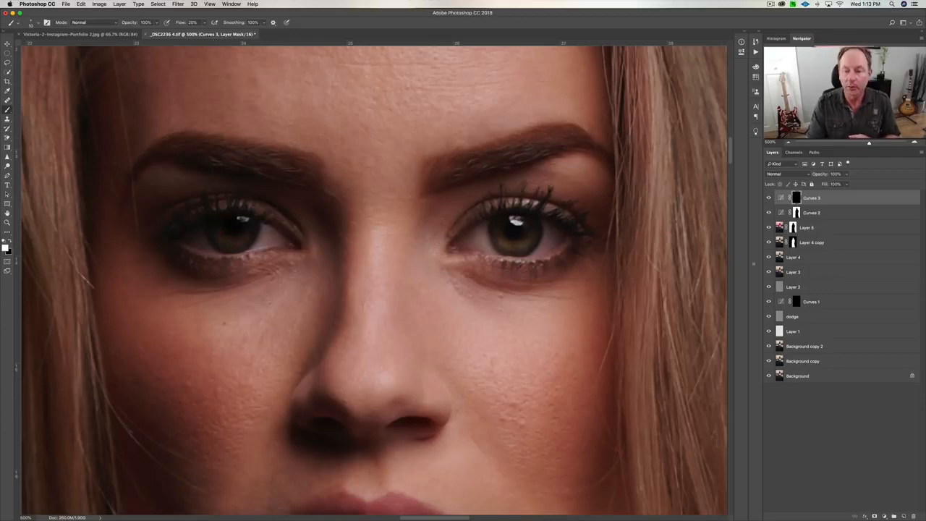
# Compare the eyes with Curves 3 hidden and shown, and split its Underlying Layer black Blend If slider to about 0 / 20
pyautogui.click(769, 199)
pyautogui.click(769, 199)
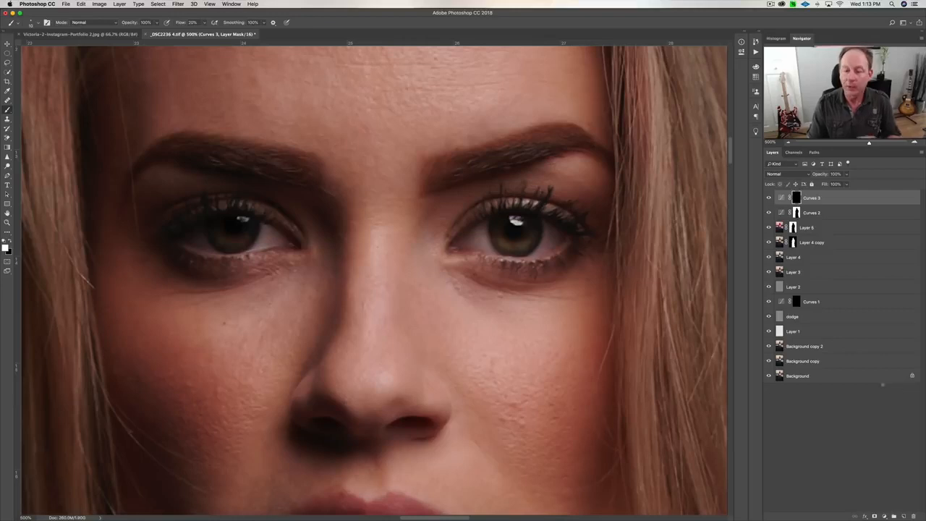
pyautogui.rightClick(850, 201)
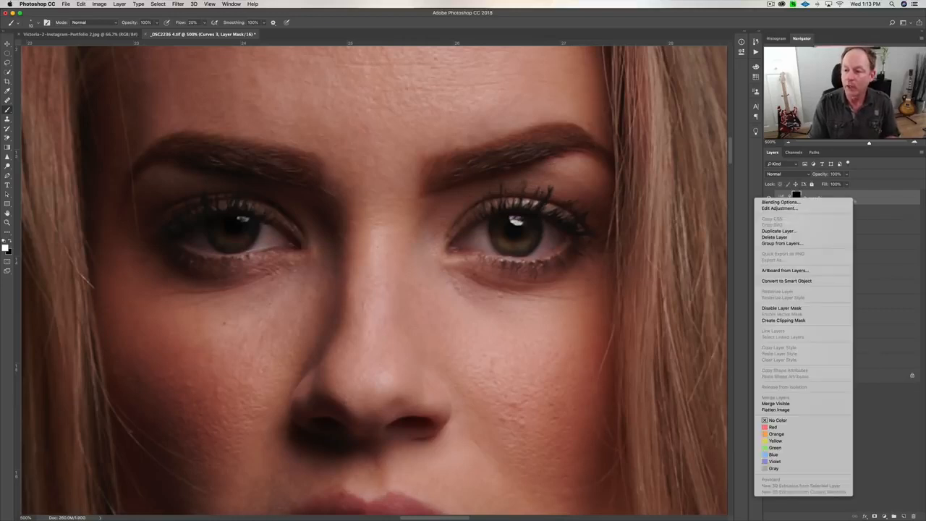
pyautogui.click(782, 202)
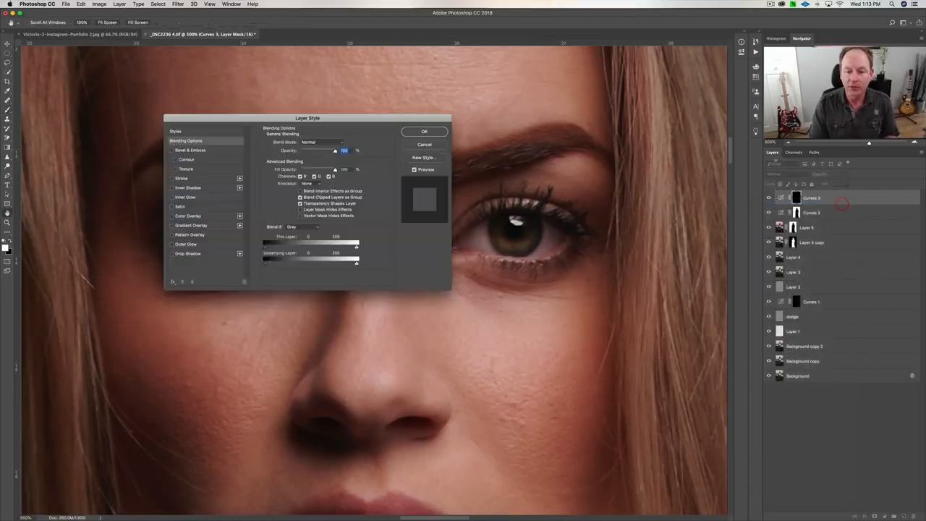
pyautogui.moveTo(389, 116); pyautogui.dragTo(406, 137)
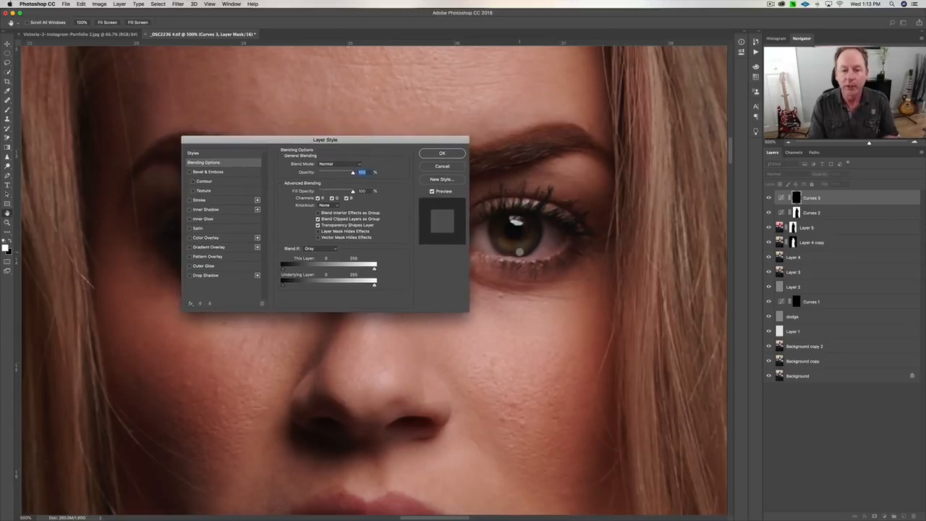
pyautogui.moveTo(408, 139); pyautogui.dragTo(408, 125)
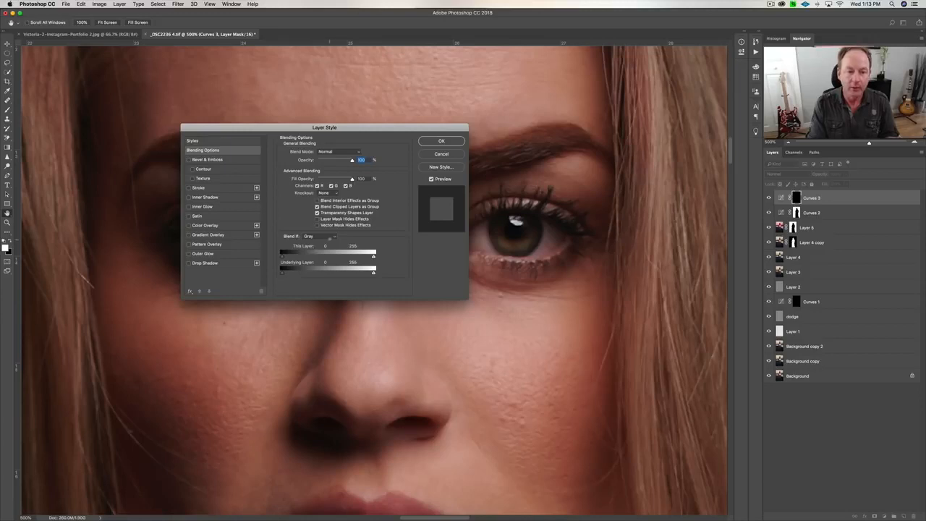
pyautogui.click(329, 237)
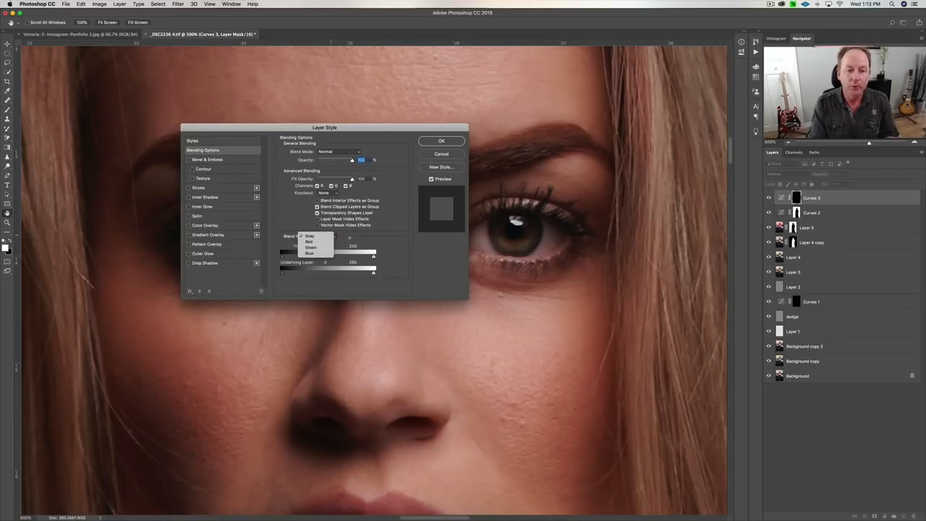
pyautogui.click(348, 239)
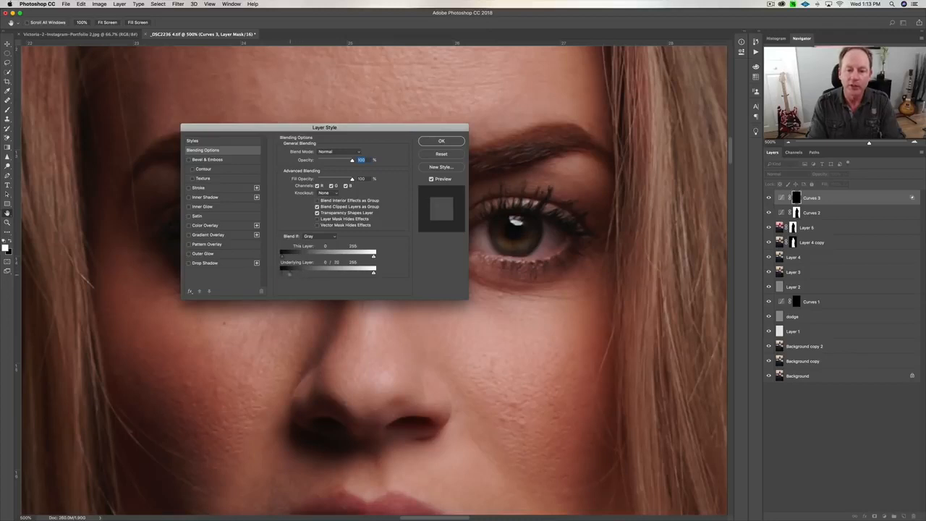
pyautogui.moveTo(301, 275); pyautogui.dragTo(294, 274)
pyautogui.click(441, 140)
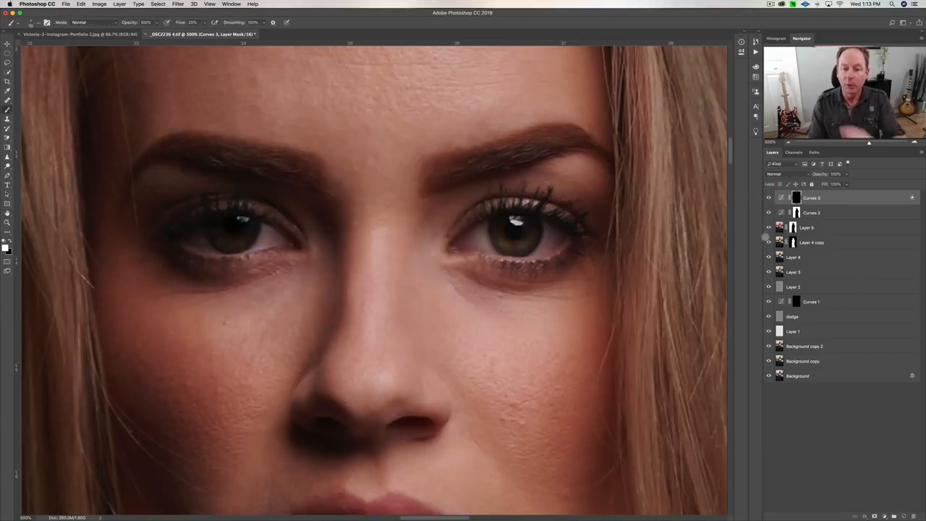
# Try a lower opacity for the Curves 3 layer and return it to 100%
pyautogui.press('super+minus')
pyautogui.press('super+minus')
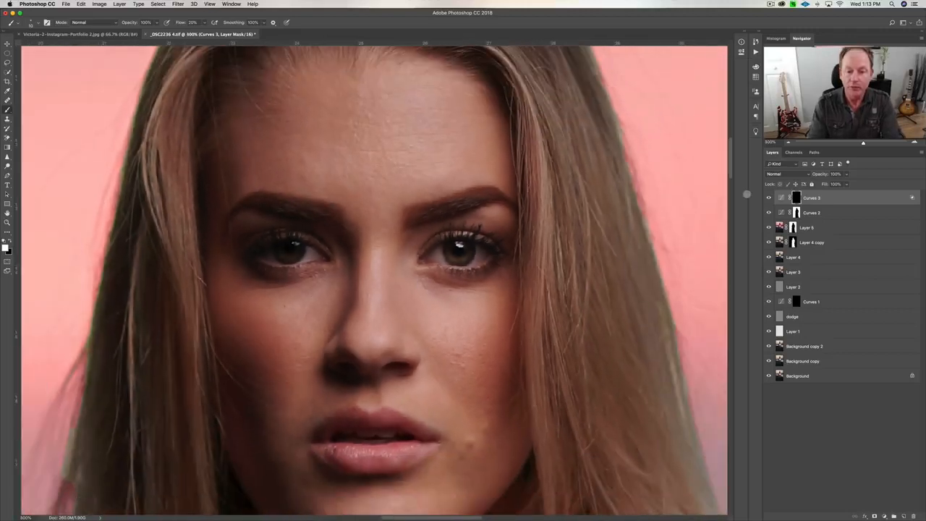
pyautogui.press('super+minus')
pyautogui.press('super+minus')
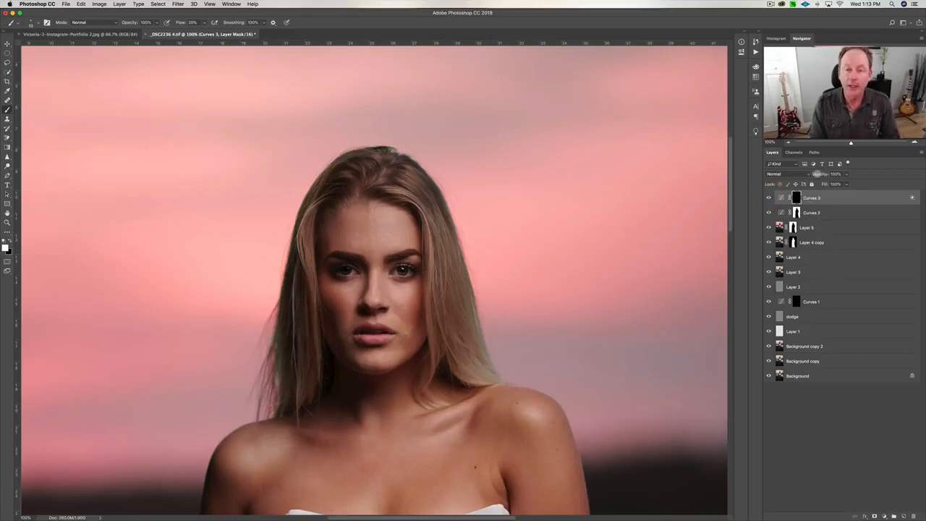
pyautogui.moveTo(819, 173); pyautogui.dragTo(806, 175)
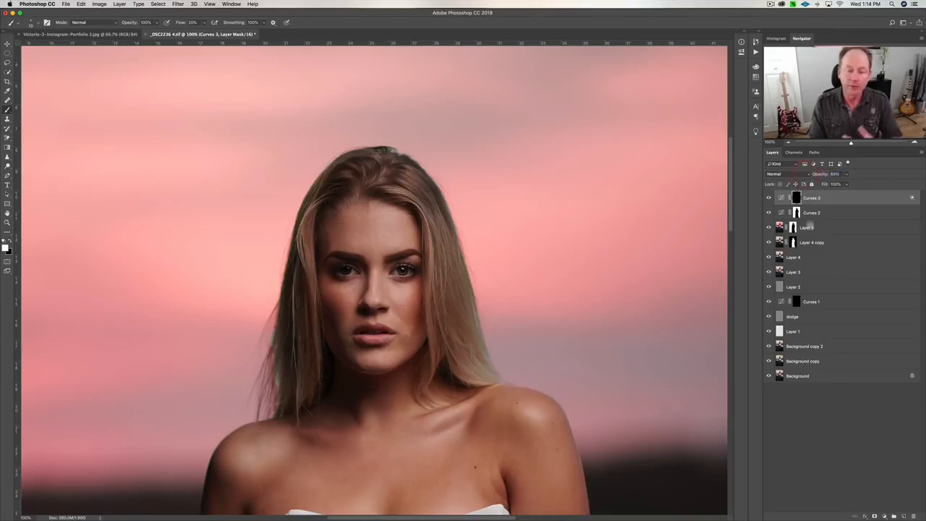
pyautogui.moveTo(821, 174); pyautogui.dragTo(833, 175)
# Brighten the Curves 3 adjustment further by raising the midtone point of its RGB curve
pyautogui.doubleClick(780, 198)
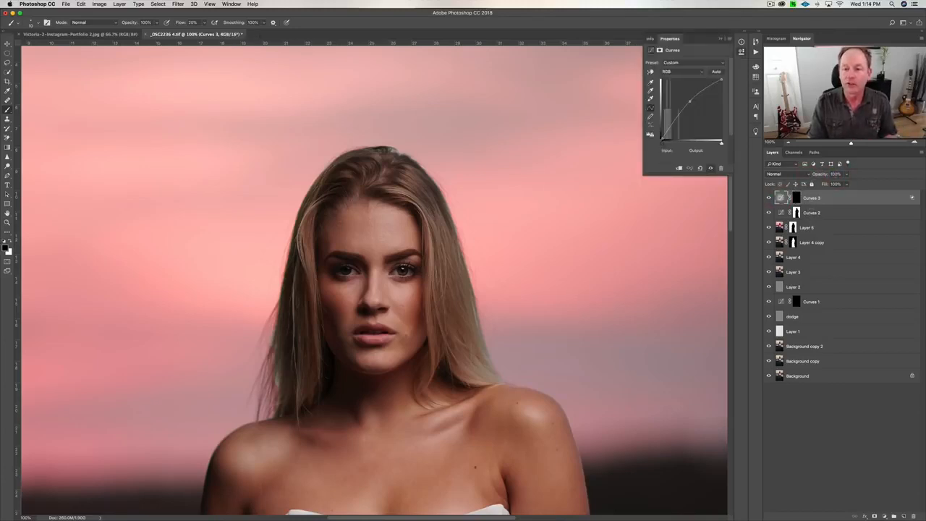
pyautogui.moveTo(681, 104); pyautogui.dragTo(683, 95)
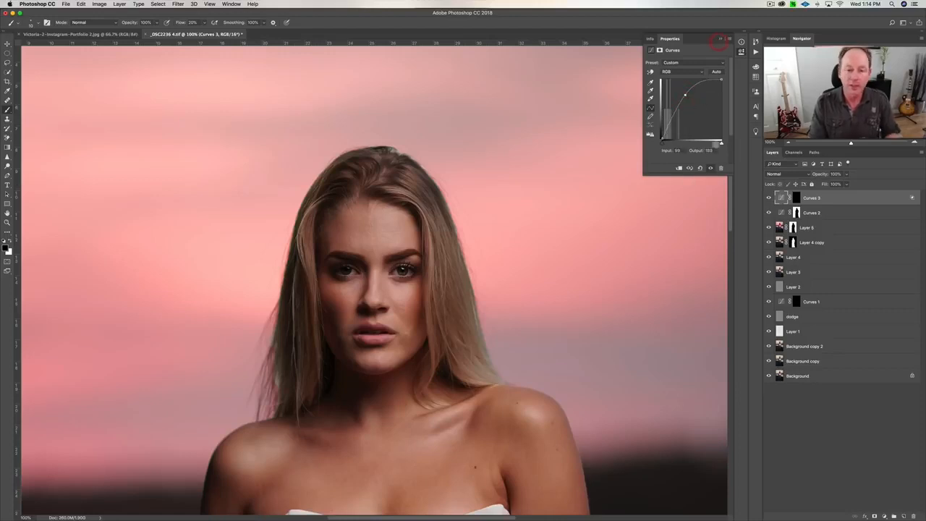
pyautogui.click(720, 39)
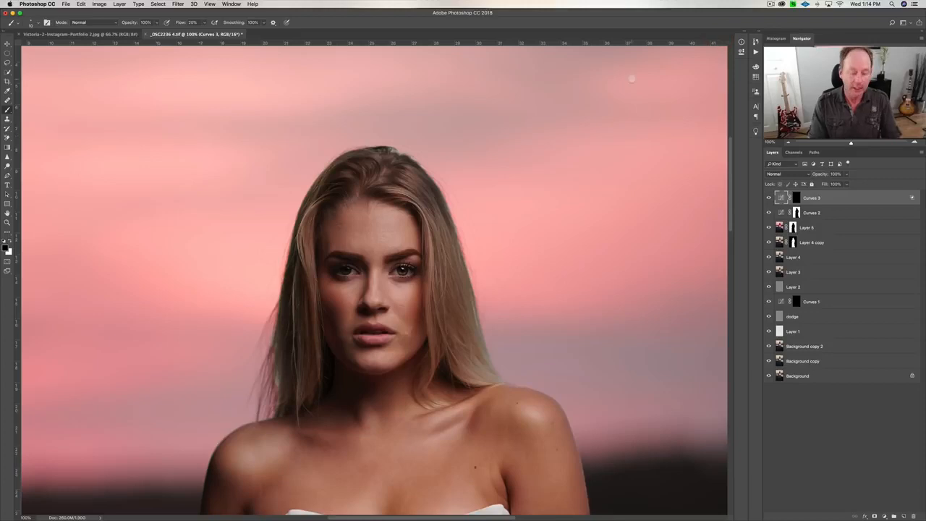
# Check the eye brightening on the whole portrait and reduce the Curves 3 layer's opacity to about 40%
pyautogui.press('super+minus')
pyautogui.press('super+minus')
pyautogui.press('super+minus')
pyautogui.press('super+plus')
pyautogui.press('super+plus')
pyautogui.press('super+plus')
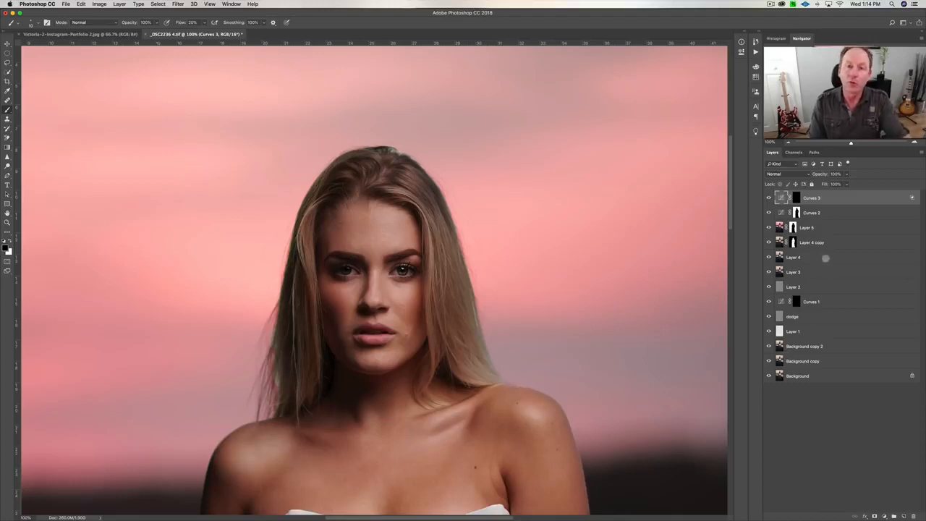
pyautogui.moveTo(823, 173); pyautogui.dragTo(801, 175)
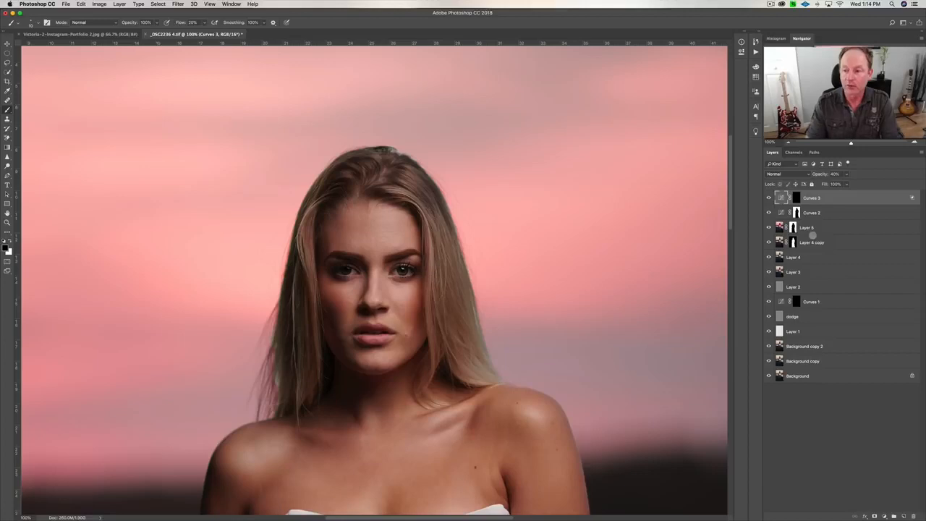
# Stamp all visible layers into a new layer and sharpen it with Unsharp Mask at 200% amount, 1.2 pixels radius and threshold 0
pyautogui.press('super+alt+shift+e')
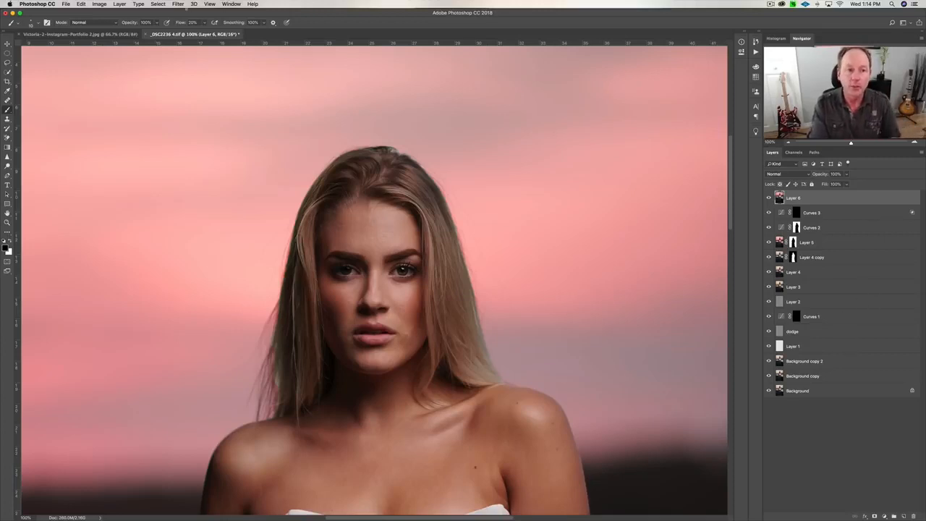
pyautogui.click(177, 3)
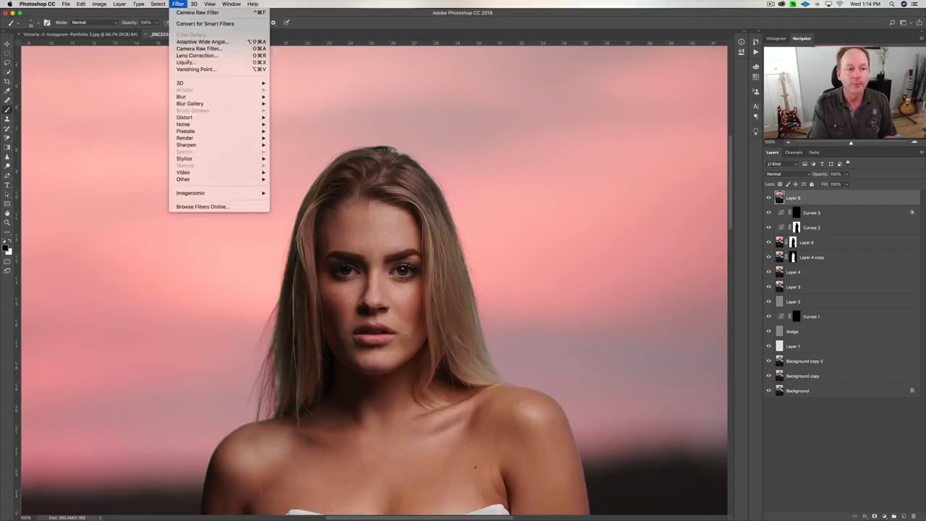
pyautogui.moveTo(184, 117)
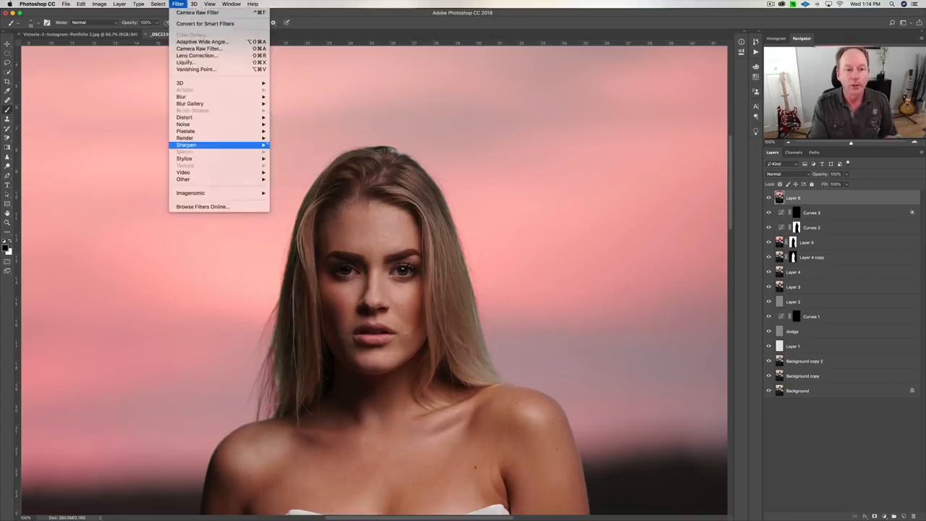
pyautogui.moveTo(186, 145)
pyautogui.click(293, 178)
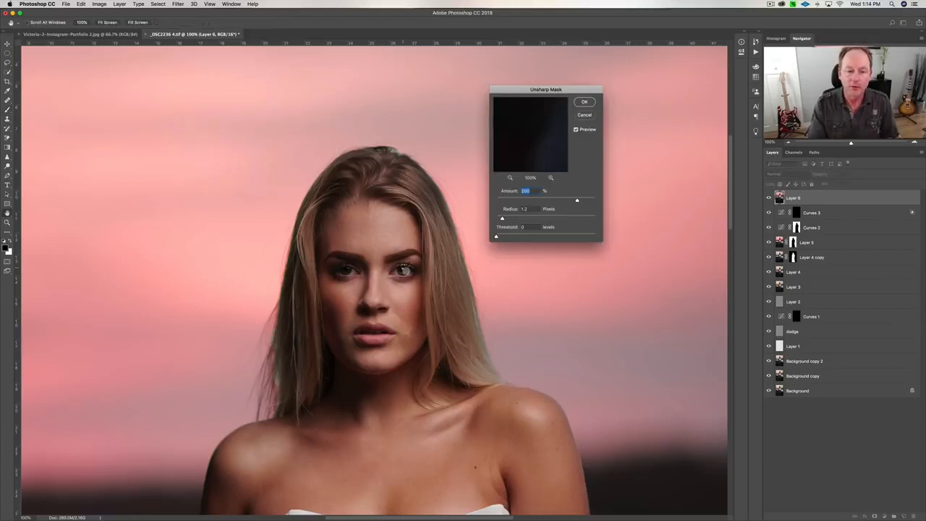
pyautogui.click(402, 273)
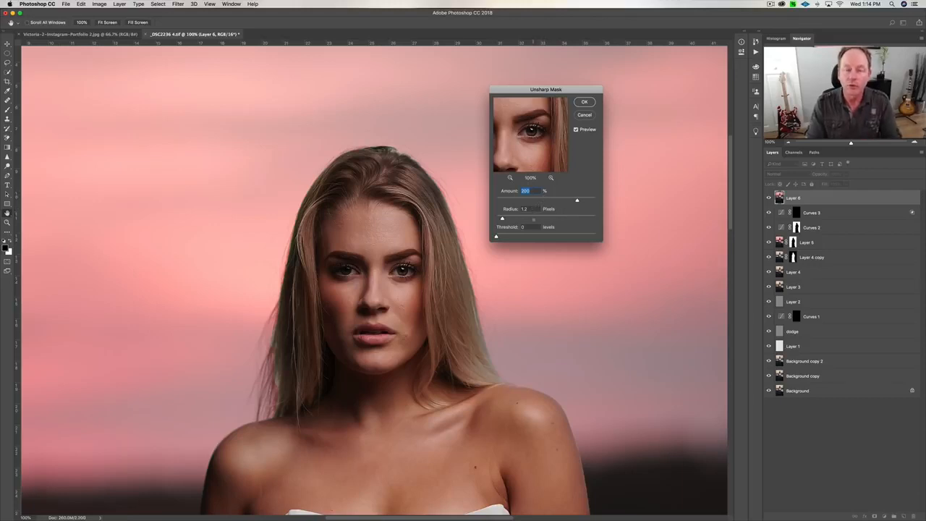
pyautogui.click(584, 102)
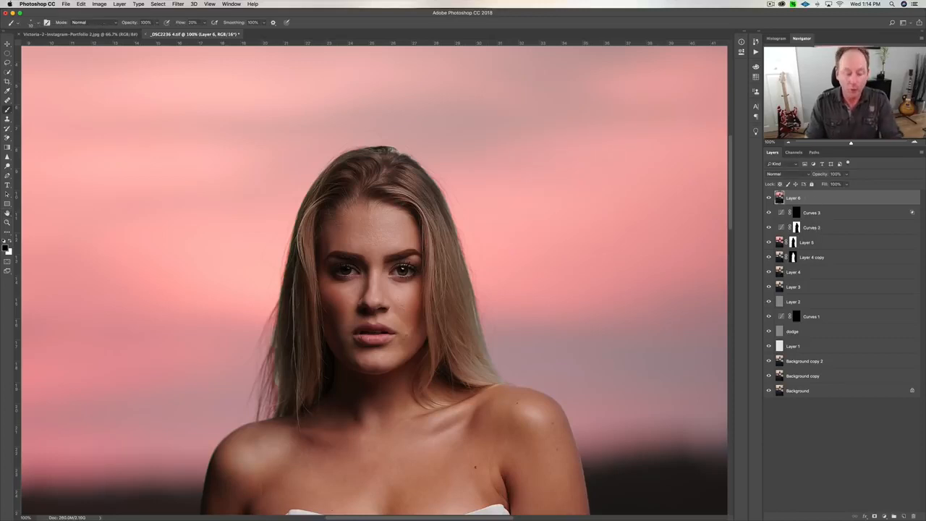
# Add a black mask to the sharpened Layer 6 and paint white at 20% flow over the eyes to reveal the sharpening there
pyautogui.moveTo(453, 210); pyautogui.dragTo(475, 149)
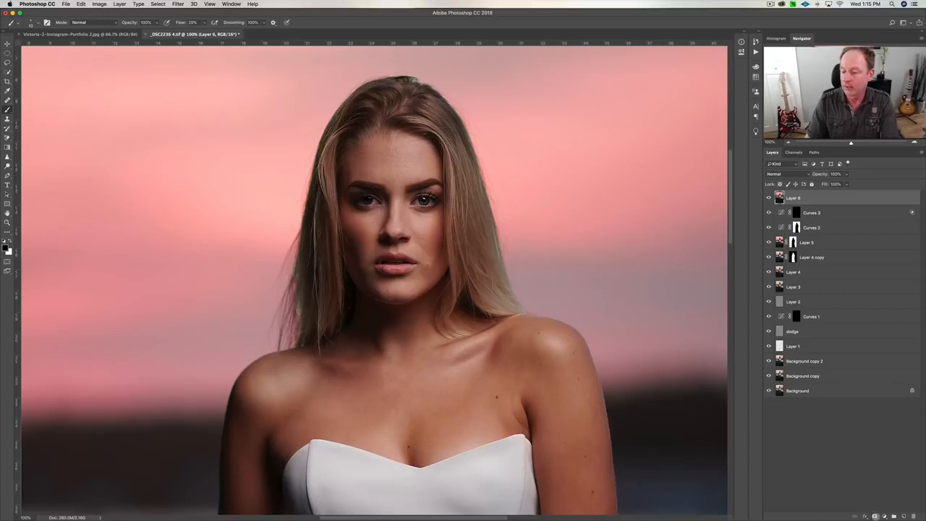
pyautogui.click(874, 516)
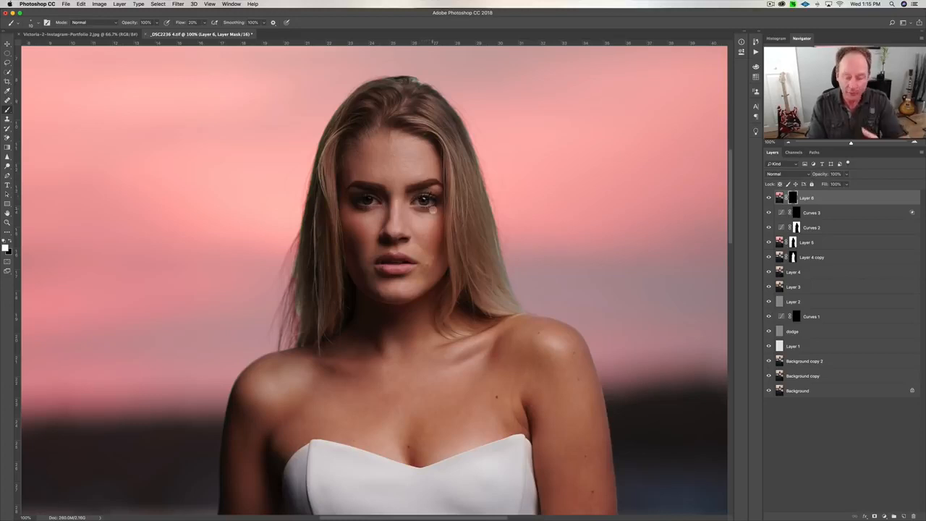
pyautogui.press(']')
pyautogui.press(']')
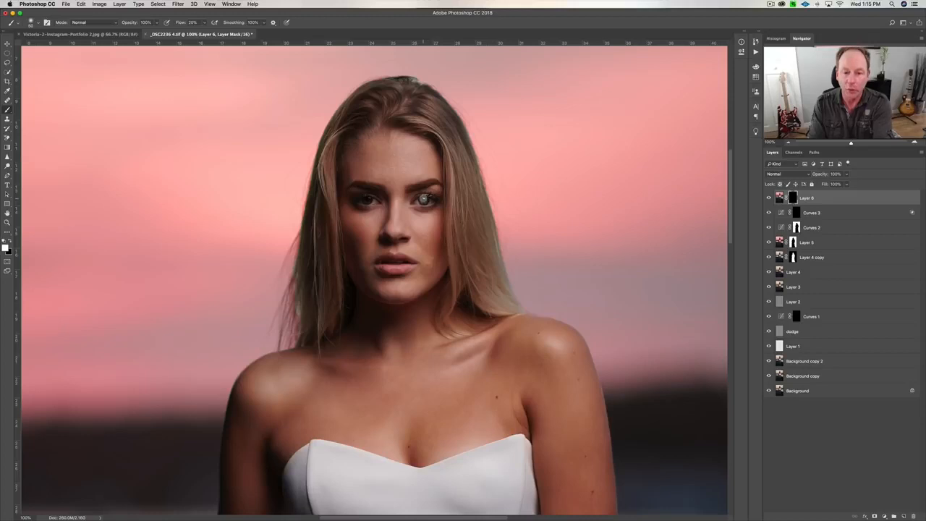
pyautogui.press('super+plus')
pyautogui.press('super+plus')
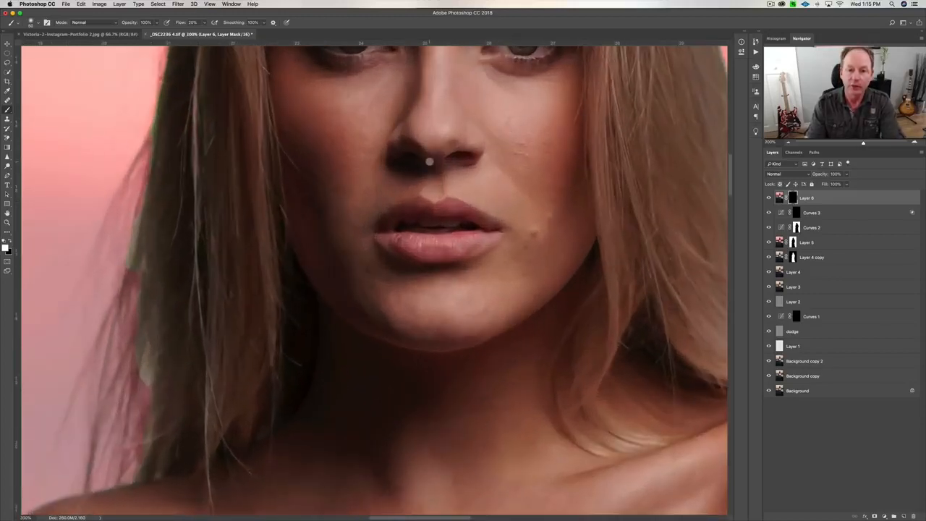
pyautogui.press('super+plus')
pyautogui.scroll(3, 506, 304)
pyautogui.scroll(4, 481, 374)
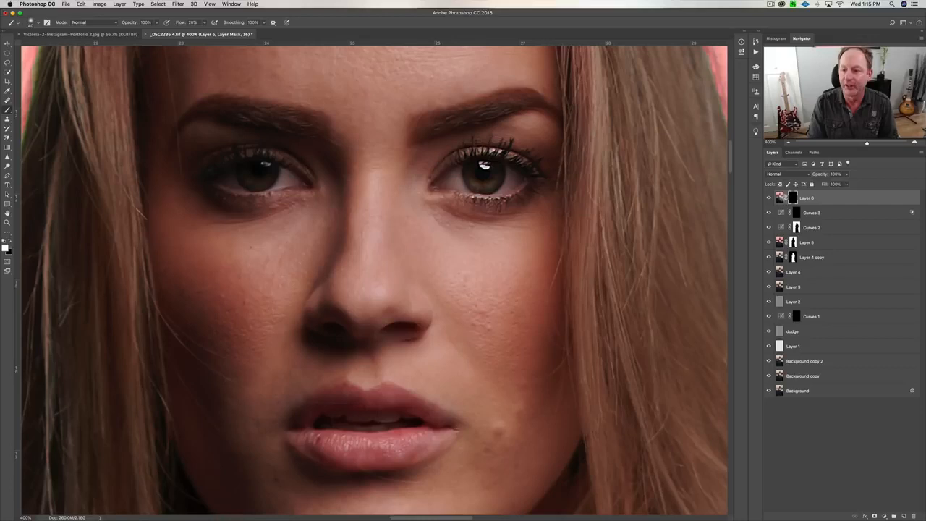
# Compare the face with the sharpened Layer 6 hidden and shown
pyautogui.click(768, 197)
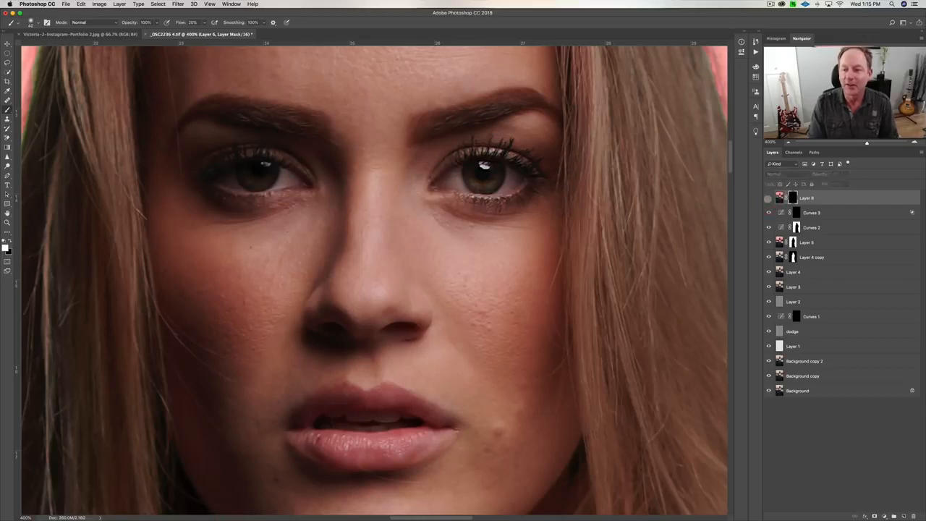
pyautogui.click(769, 197)
pyautogui.click(768, 197)
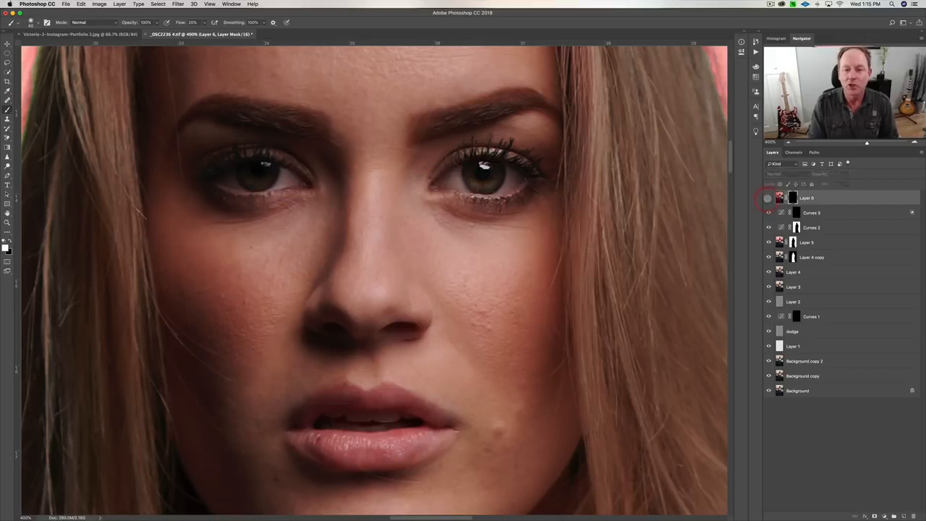
pyautogui.click(768, 197)
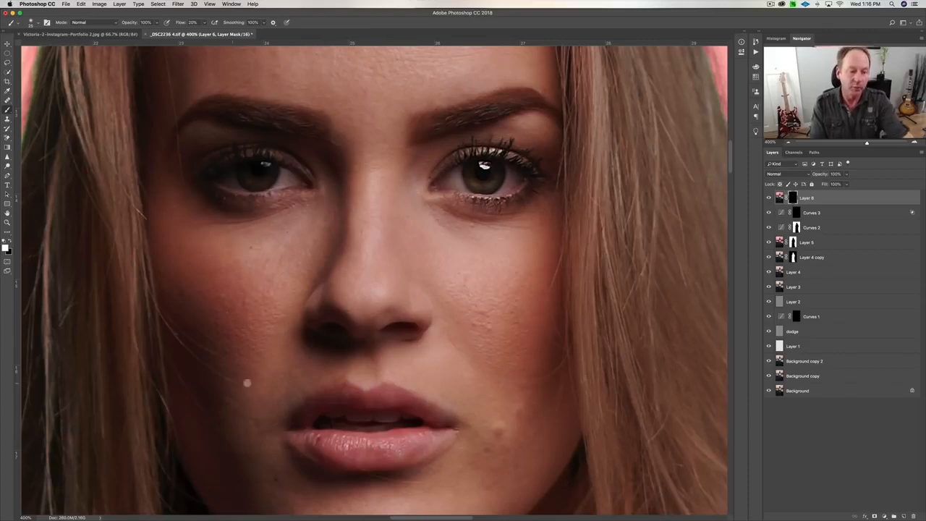
# Compare the finished retouch with the original by showing only the Background layer and bringing back all layers
pyautogui.press('super+minus')
pyautogui.press('super+minus')
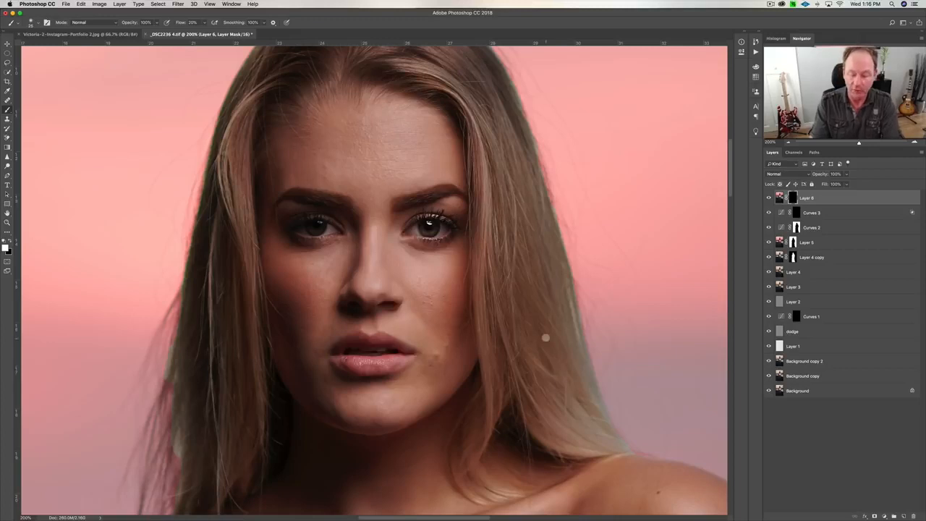
pyautogui.press('super+plus')
pyautogui.moveTo(459, 327); pyautogui.dragTo(511, 291)
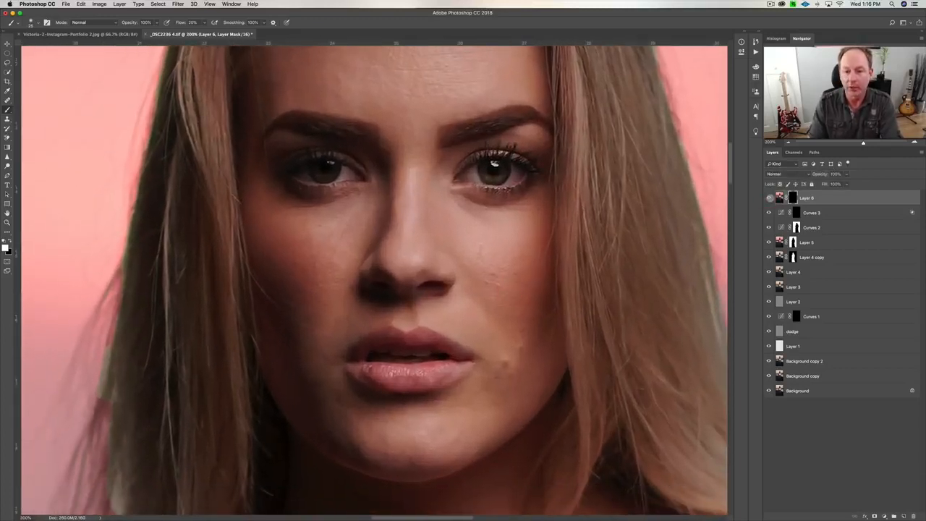
pyautogui.keyDown('alt'); pyautogui.click(768, 391); pyautogui.keyUp('alt')
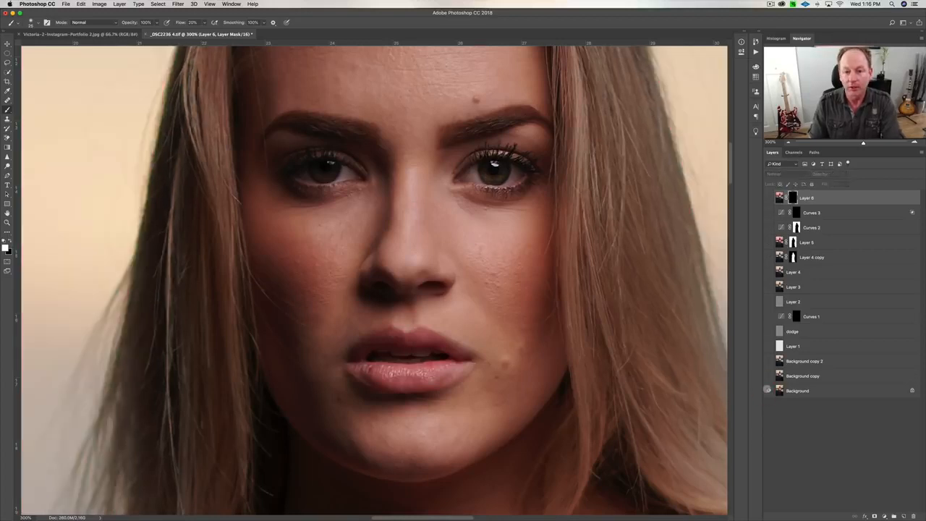
pyautogui.keyDown('alt'); pyautogui.click(767, 390); pyautogui.keyUp('alt')
pyautogui.keyDown('alt'); pyautogui.click(766, 391); pyautogui.keyUp('alt')
pyautogui.keyDown('alt'); pyautogui.click(767, 390); pyautogui.keyUp('alt')
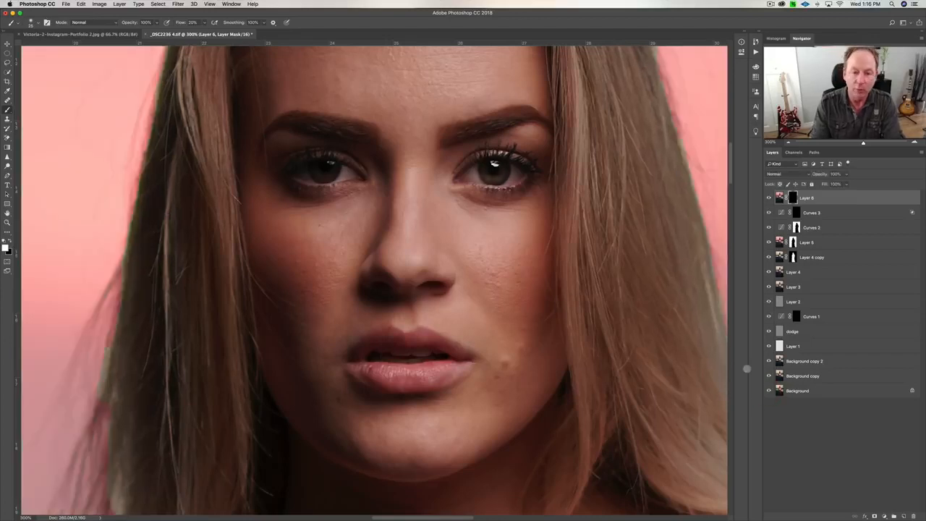
pyautogui.press('super+minus')
pyautogui.press('super+minus')
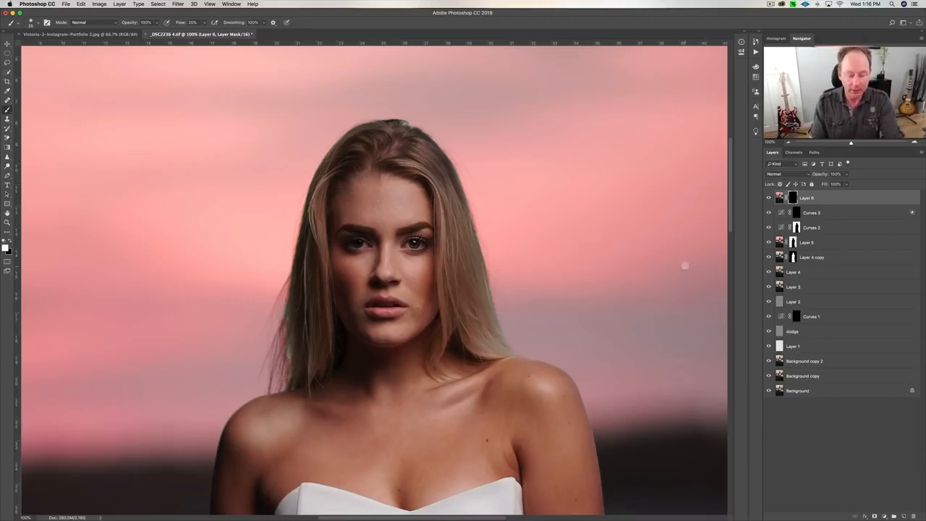
# Add a Selective Color adjustment above Layer 6 and set its Blacks to Cyan +1%, Magenta +1% and Yellow -1%
pyautogui.press('super+minus')
pyautogui.press('super+minus')
pyautogui.press('super+minus')
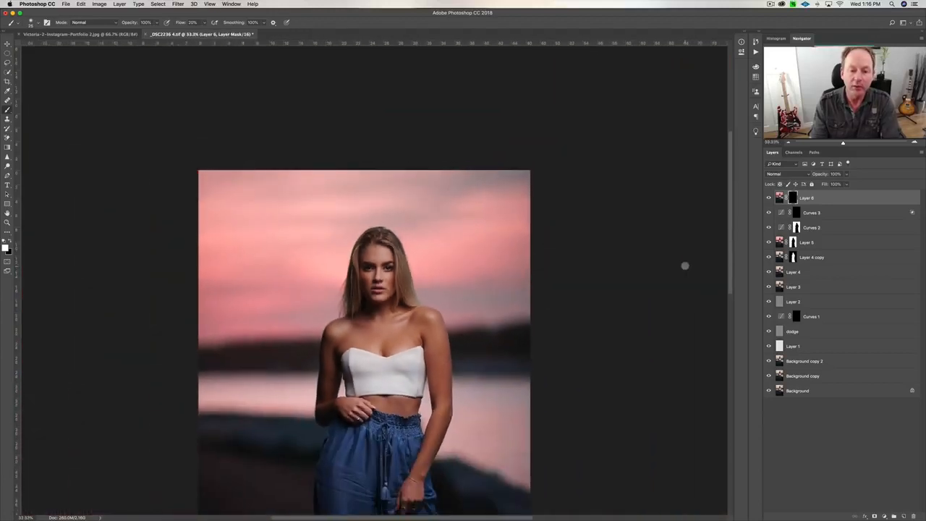
pyautogui.press('super+minus')
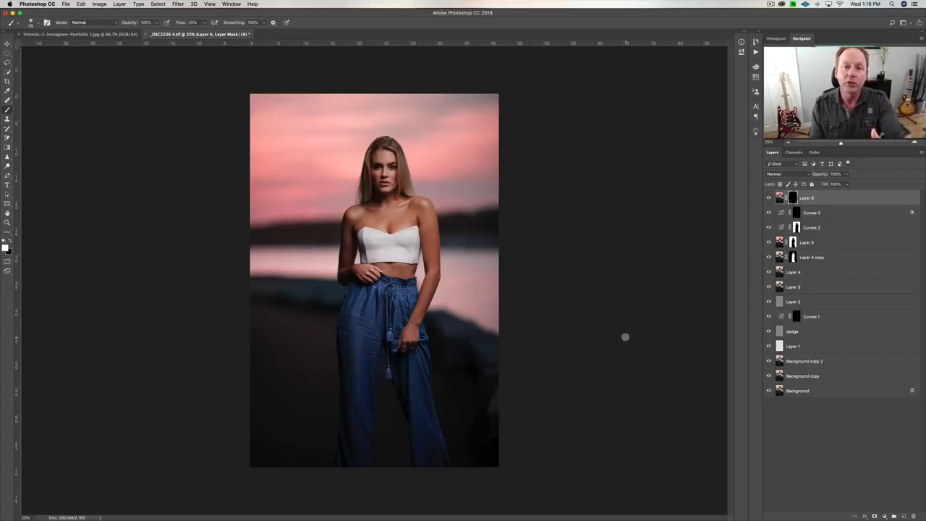
pyautogui.click(884, 515)
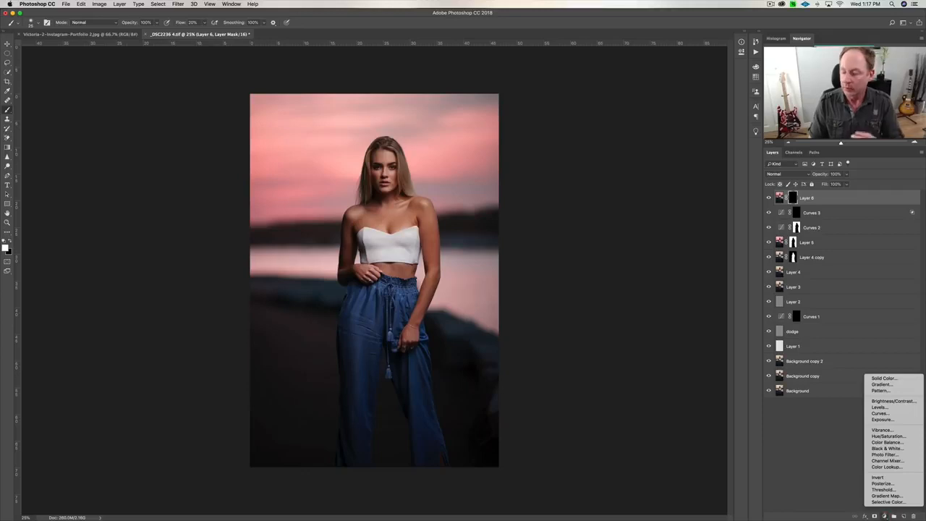
pyautogui.click(887, 501)
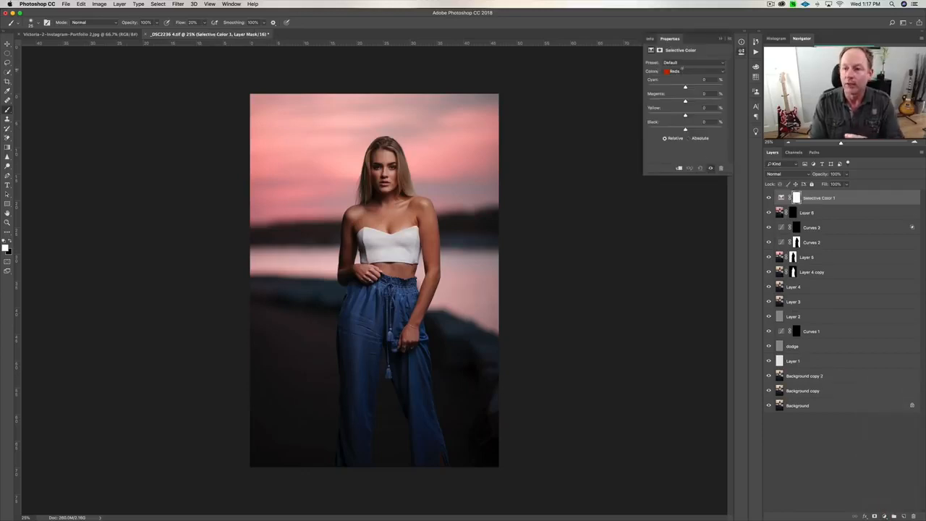
pyautogui.click(682, 70)
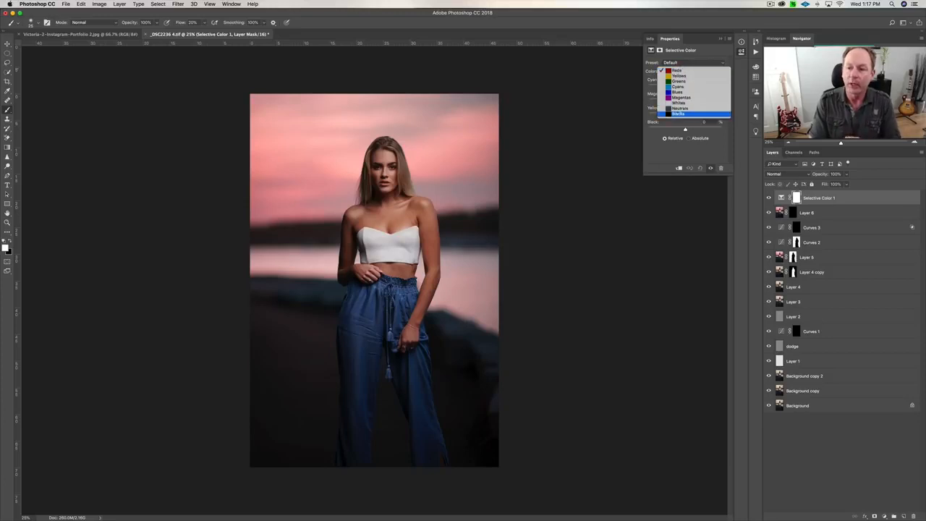
pyautogui.click(680, 113)
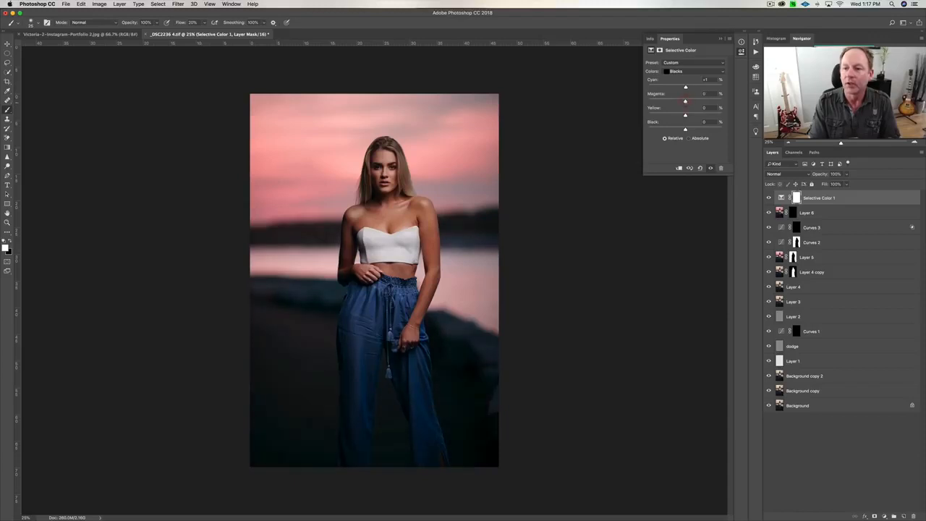
pyautogui.moveTo(685, 116)
pyautogui.mouseDown()
pyautogui.moveTo(660, 117)
pyautogui.moveTo(682, 116)
pyautogui.mouseUp()
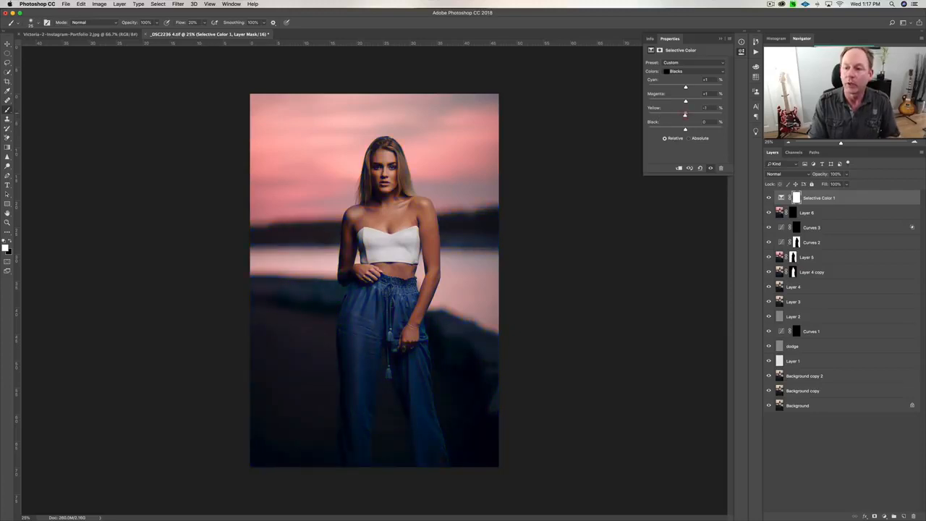
pyautogui.click(722, 39)
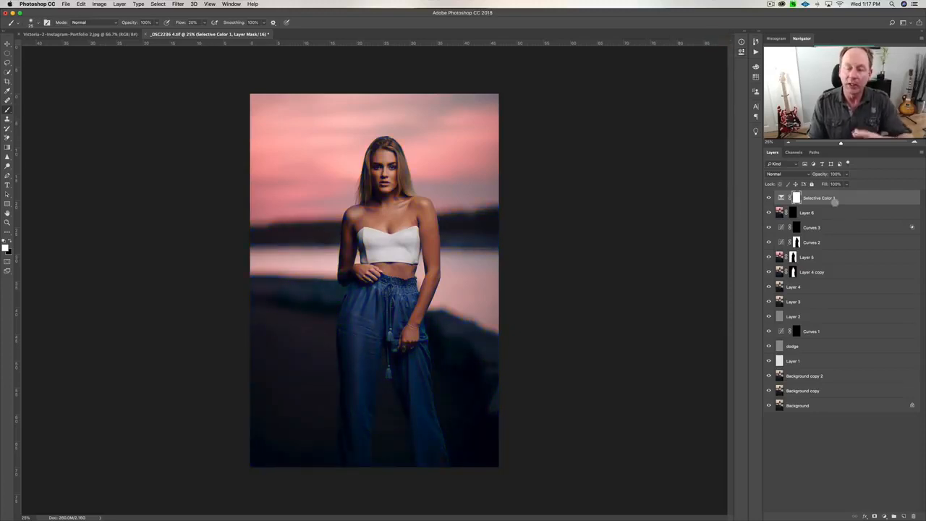
# Set the Selective Color 1 layer's opacity to 49% and compare the image with it hidden and shown
pyautogui.moveTo(820, 174); pyautogui.dragTo(802, 179)
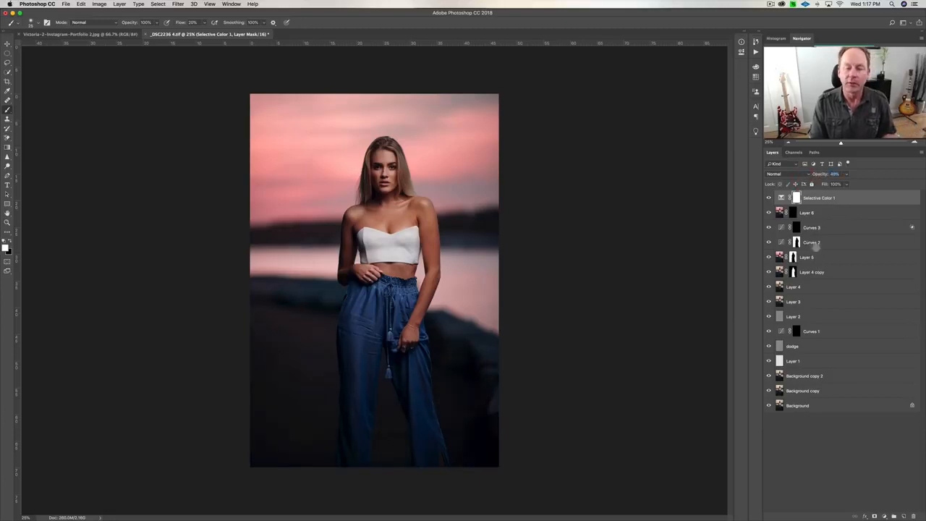
pyautogui.click(768, 197)
pyautogui.click(769, 197)
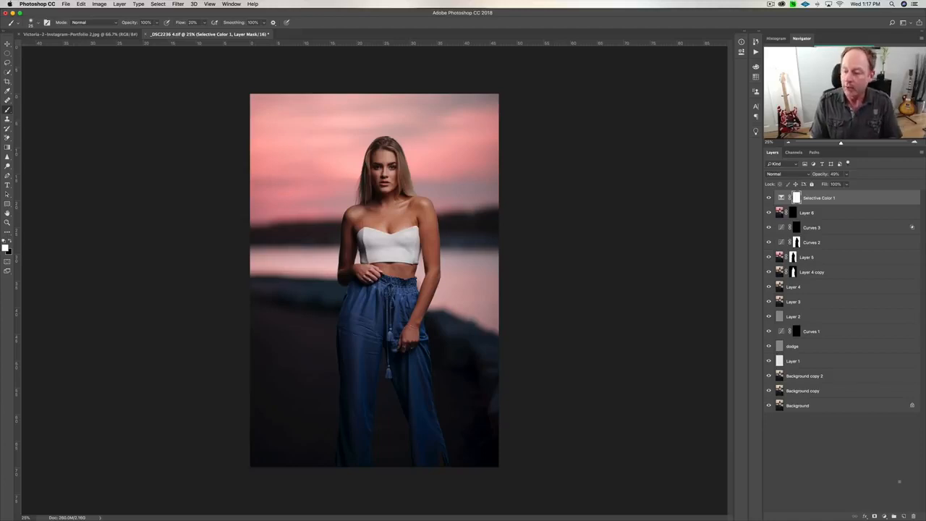
# Add a Levels adjustment with the Blue channel's output levels at about 5 and 252, and set its opacity to 63%
pyautogui.click(883, 515)
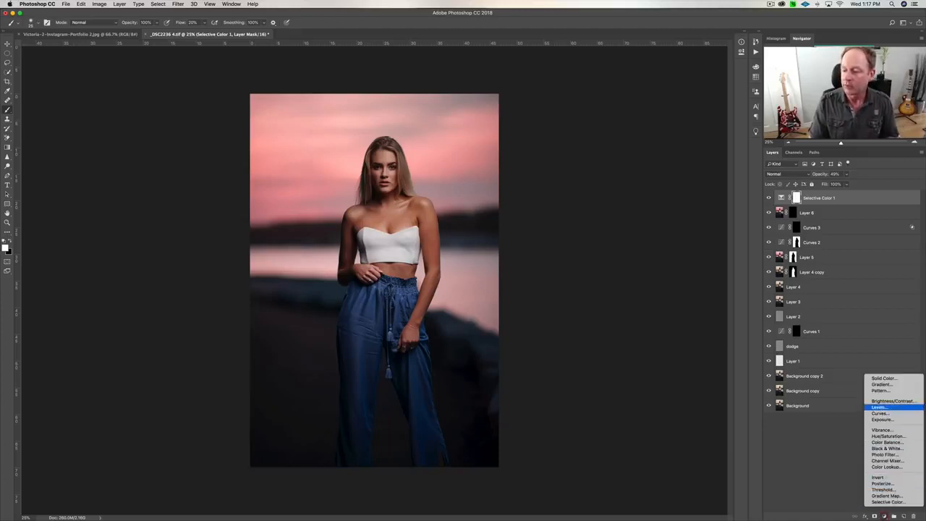
pyautogui.click(879, 408)
pyautogui.click(678, 75)
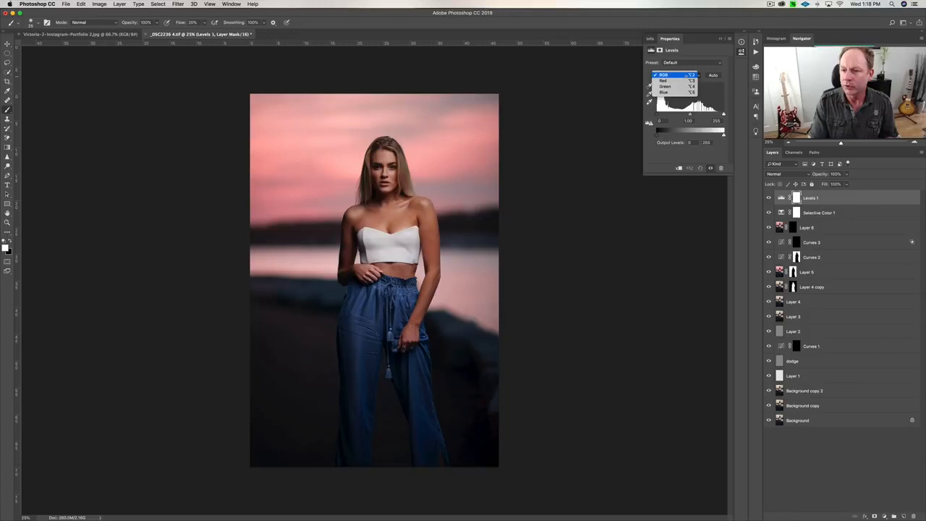
pyautogui.click(663, 92)
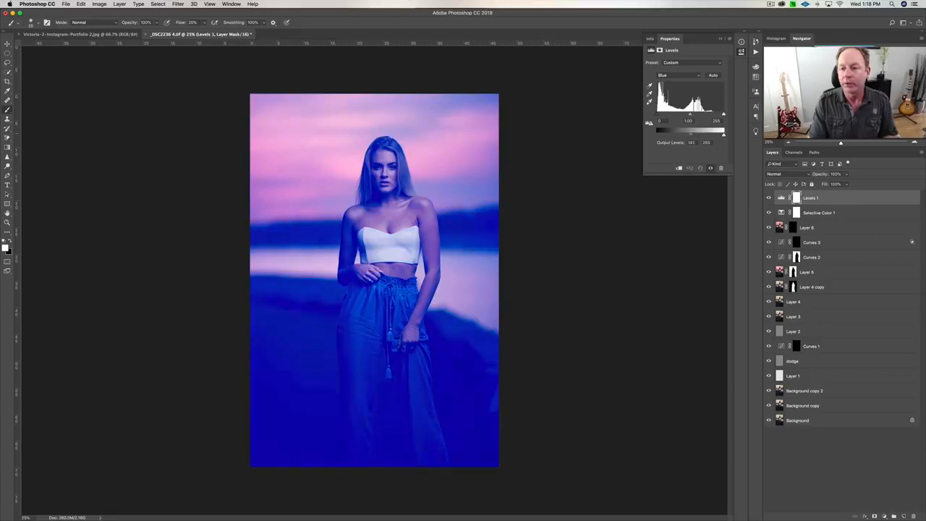
pyautogui.moveTo(691, 135); pyautogui.dragTo(665, 135)
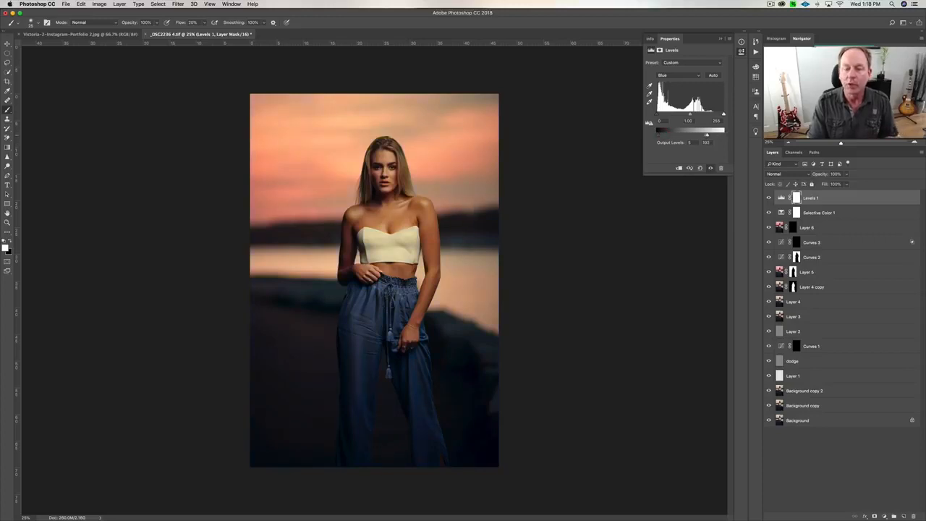
pyautogui.moveTo(724, 134); pyautogui.dragTo(720, 135)
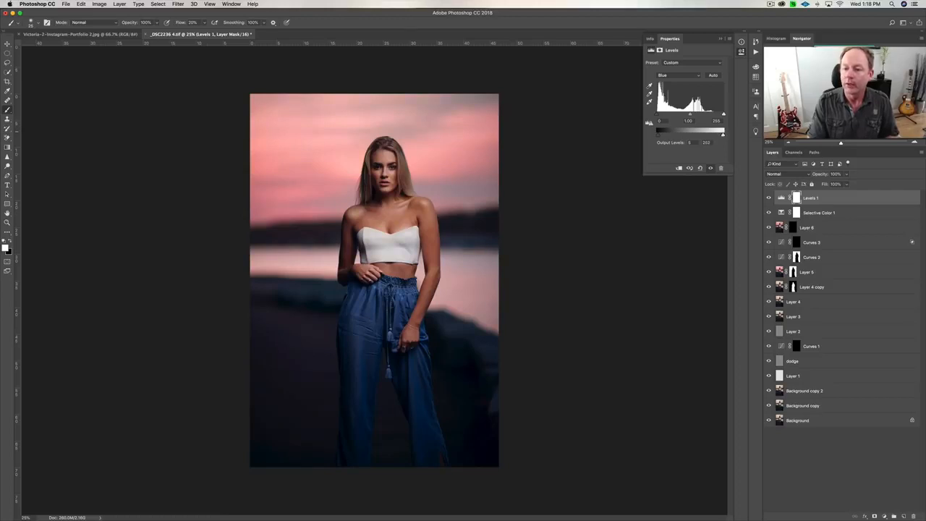
pyautogui.click(741, 51)
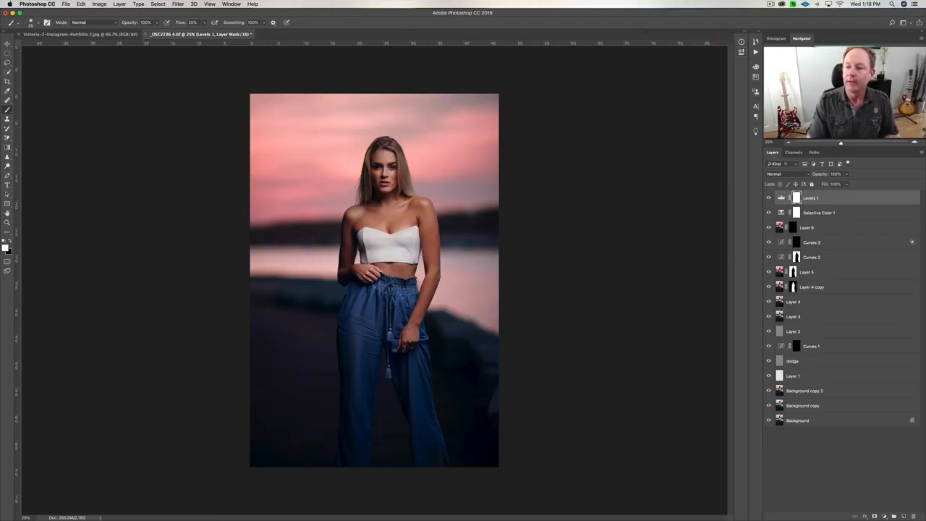
pyautogui.moveTo(823, 174); pyautogui.dragTo(808, 174)
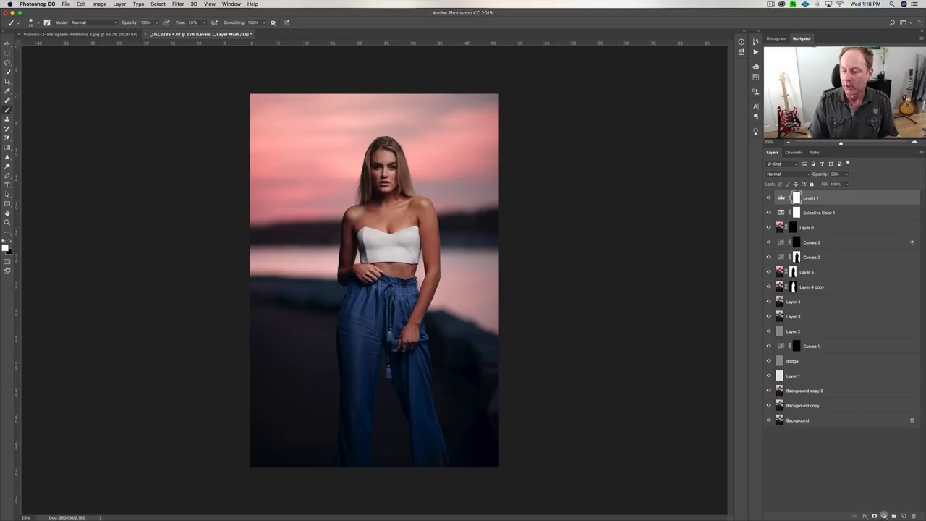
# Add a Curves adjustment with a contrast S-curve, lowering the shadows and raising the highlights from input 159 to output 194
pyautogui.click(884, 515)
pyautogui.click(880, 413)
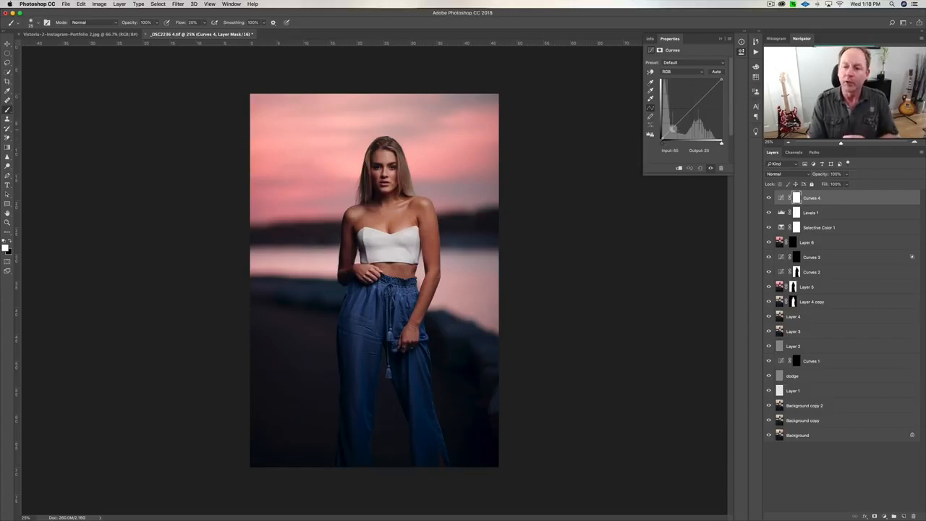
pyautogui.click(671, 129)
pyautogui.moveTo(671, 129); pyautogui.dragTo(672, 132)
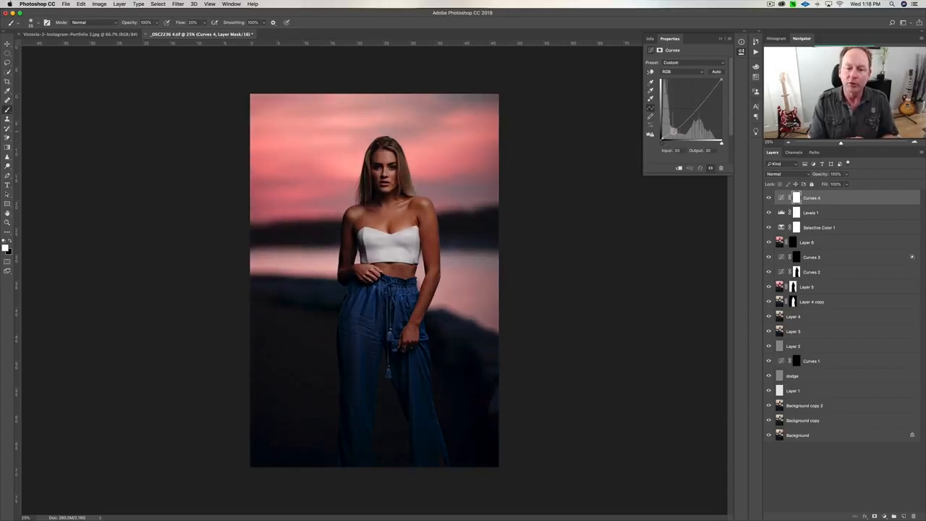
pyautogui.moveTo(705, 100); pyautogui.dragTo(698, 92)
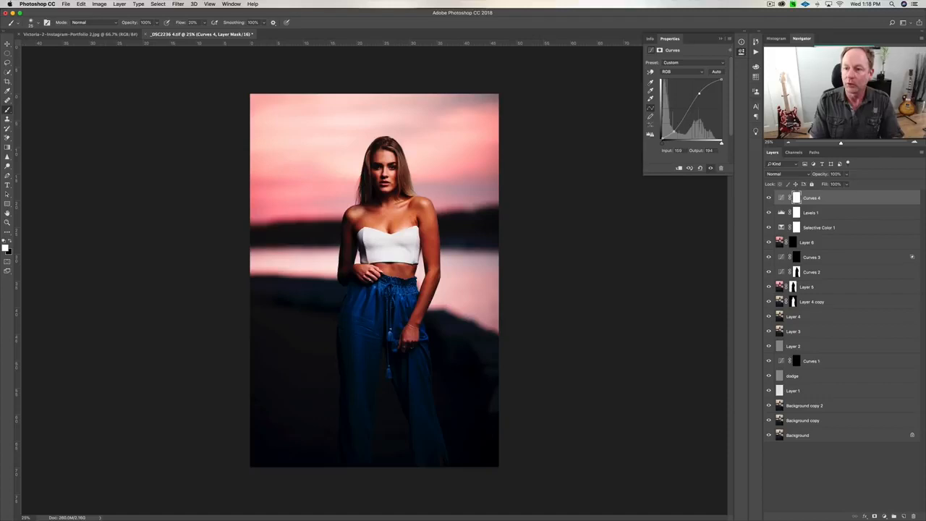
pyautogui.click(720, 38)
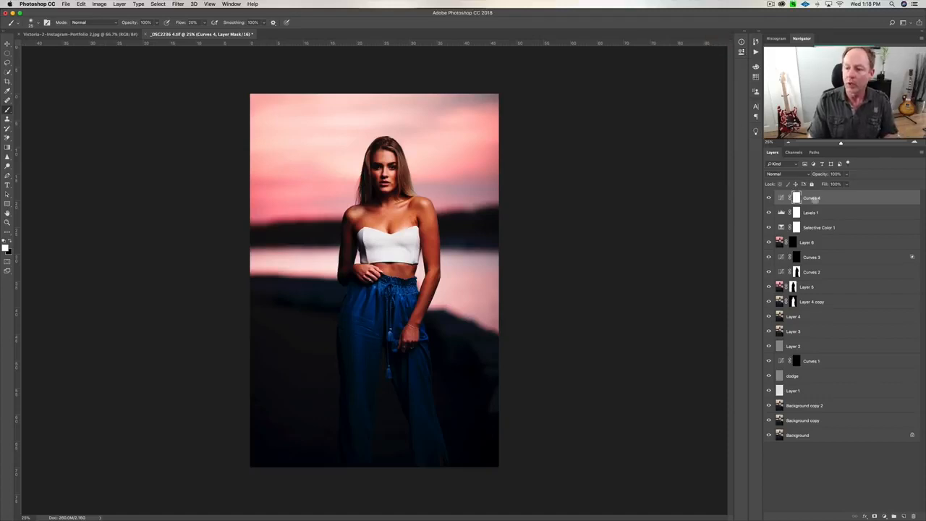
# Set the Curves 4 layer to Luminosity blending at 16% opacity and compare the image with it hidden and shown
pyautogui.click(809, 174)
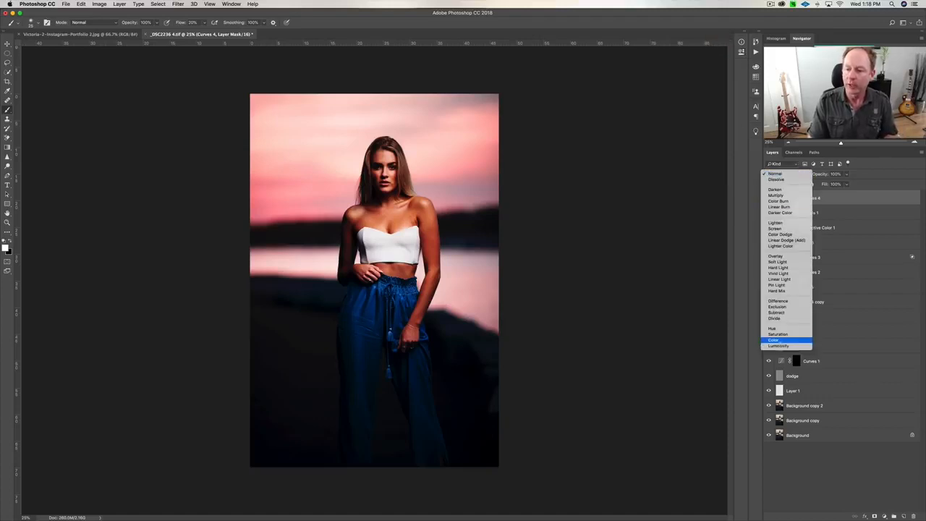
pyautogui.click(780, 345)
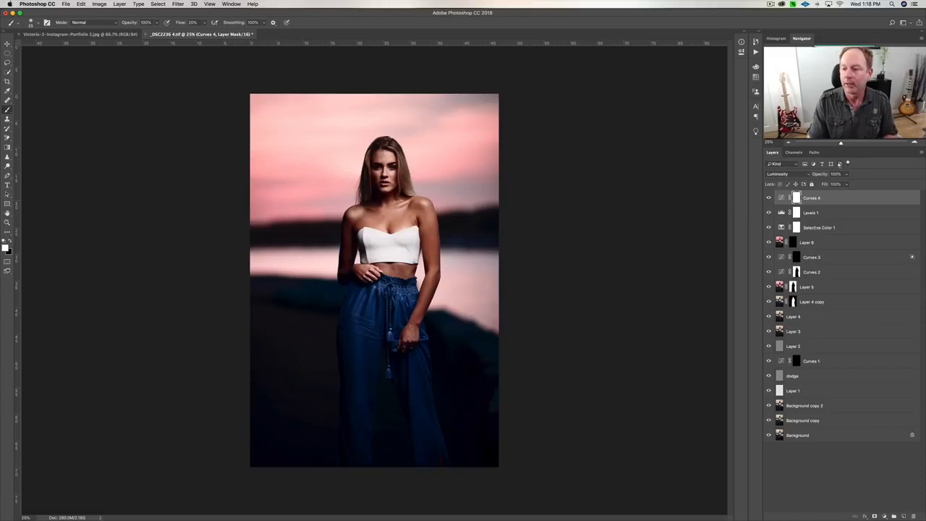
pyautogui.moveTo(817, 174); pyautogui.dragTo(784, 175)
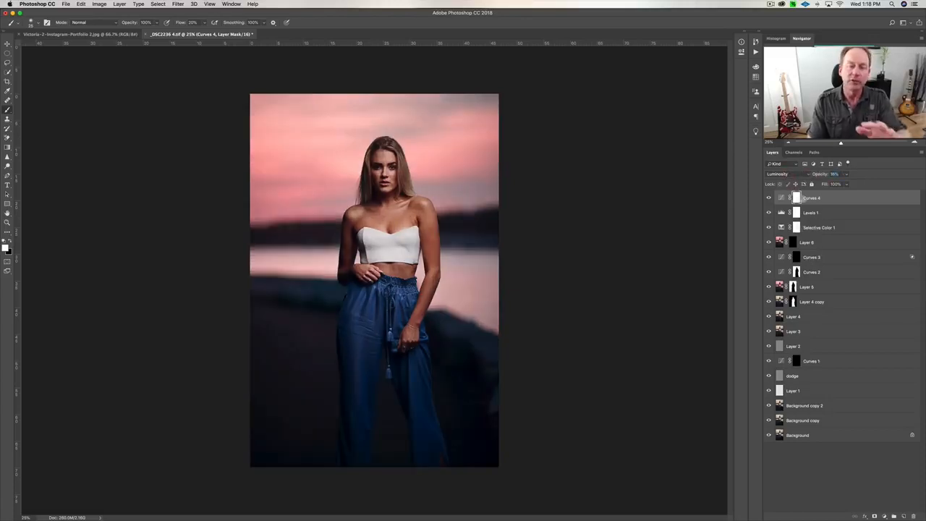
pyautogui.click(768, 198)
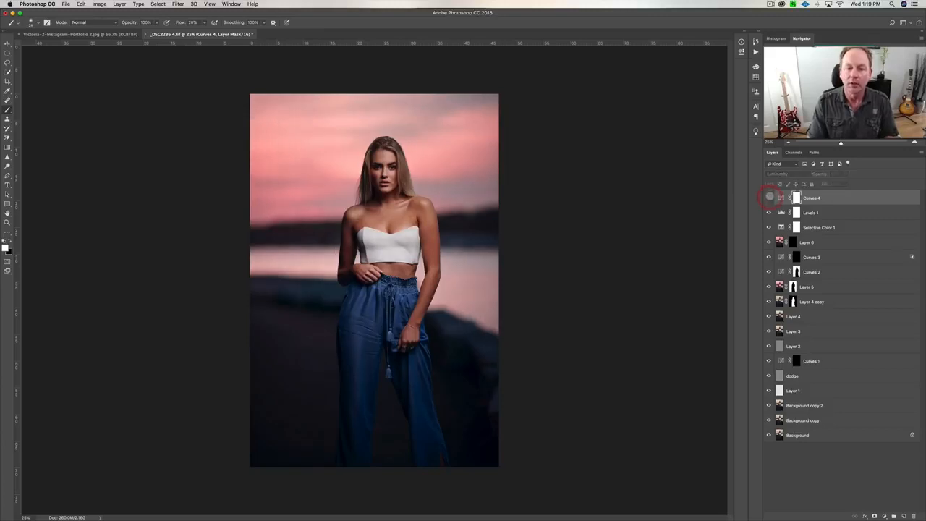
pyautogui.click(769, 198)
pyautogui.click(769, 198)
pyautogui.click(769, 198)
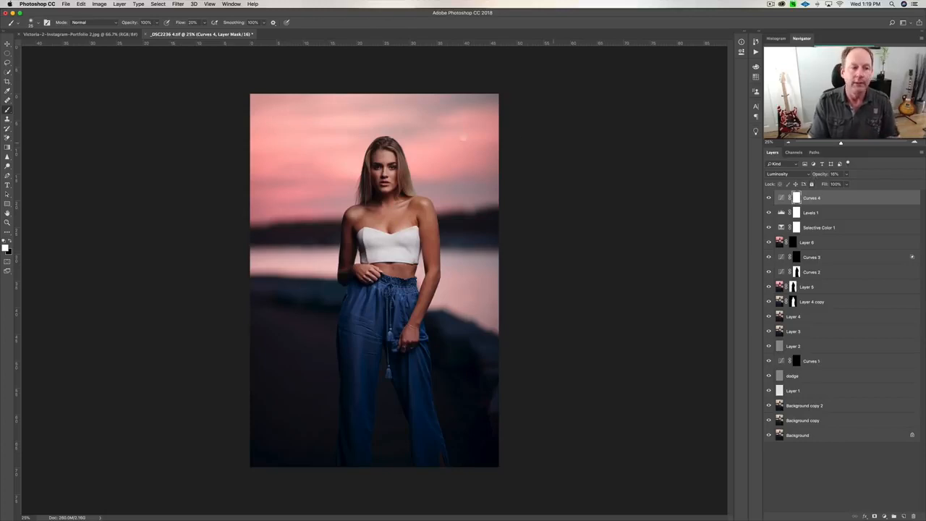
# Crop the image vertically, trimming part of the sky above the head and the lower legs, without deleting the cropped pixels
pyautogui.click(7, 81)
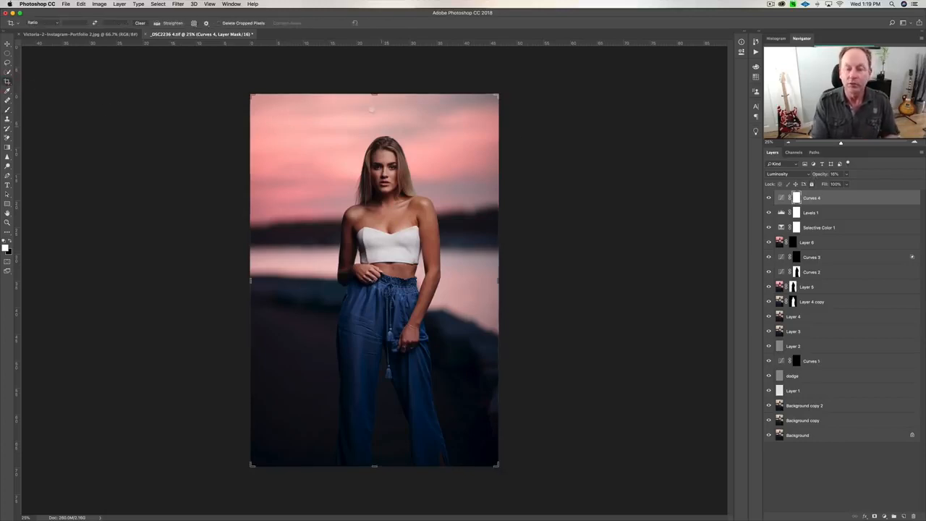
pyautogui.moveTo(374, 94); pyautogui.dragTo(374, 129)
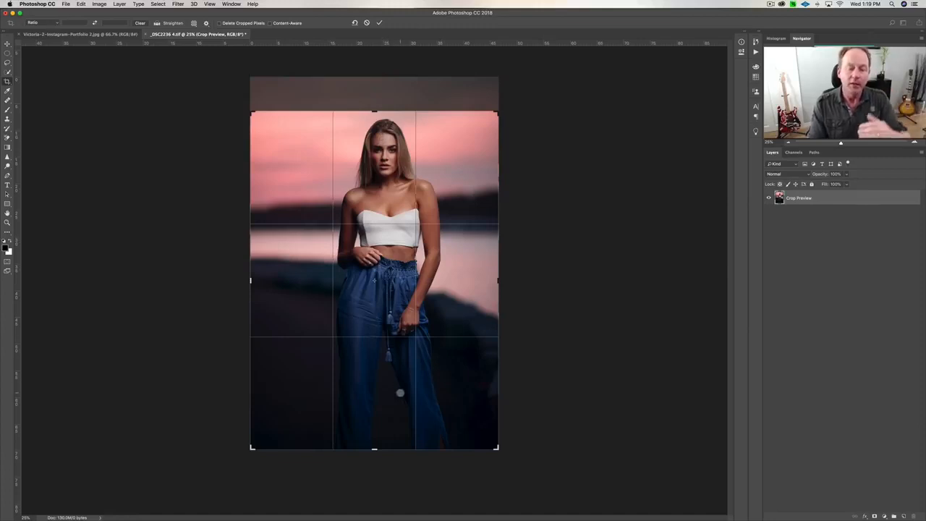
pyautogui.moveTo(374, 447); pyautogui.dragTo(374, 428)
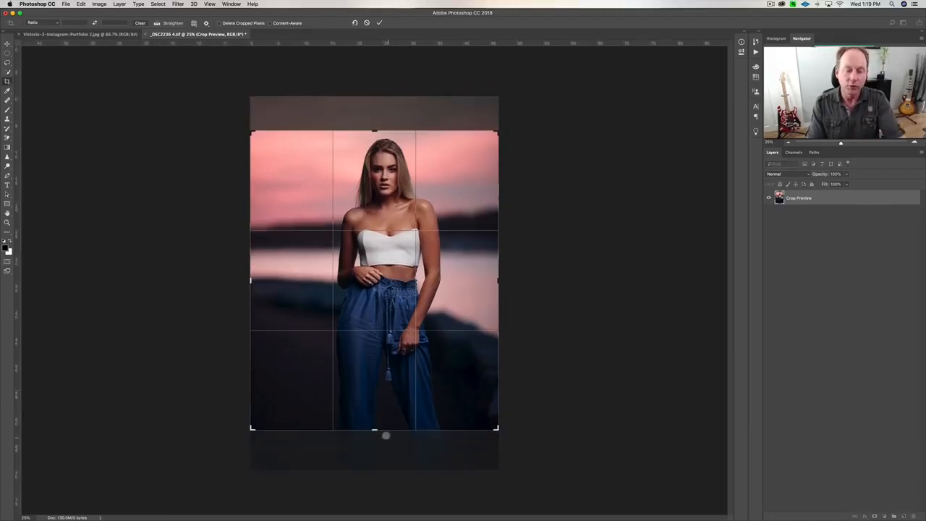
pyautogui.moveTo(373, 428); pyautogui.dragTo(373, 429)
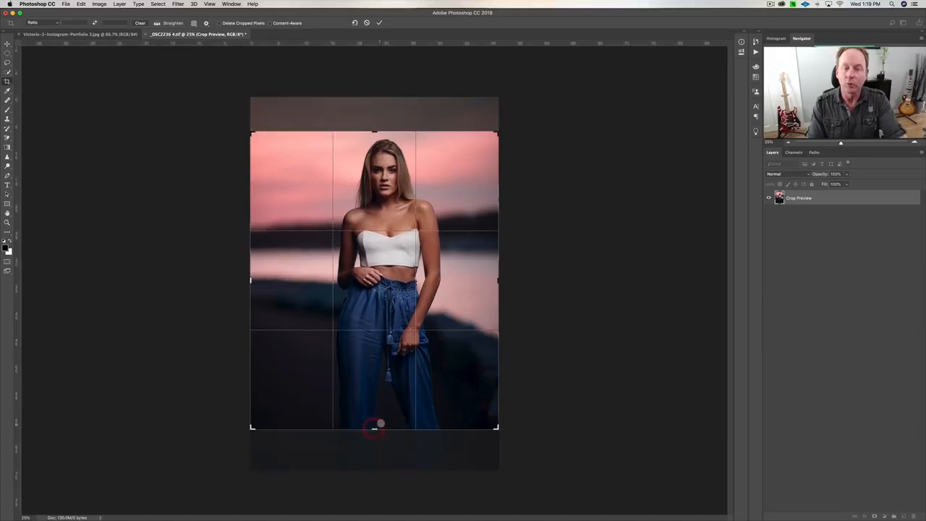
pyautogui.moveTo(376, 426); pyautogui.dragTo(378, 422)
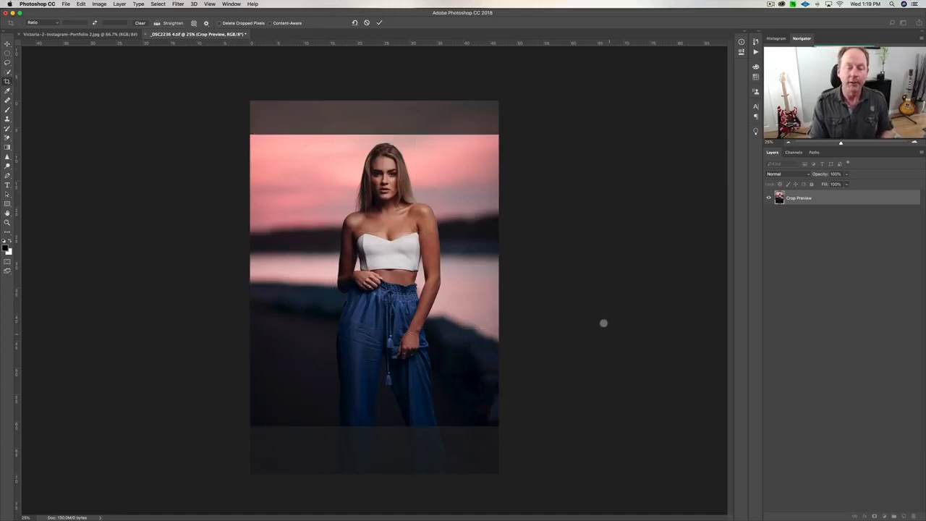
pyautogui.press('Return')
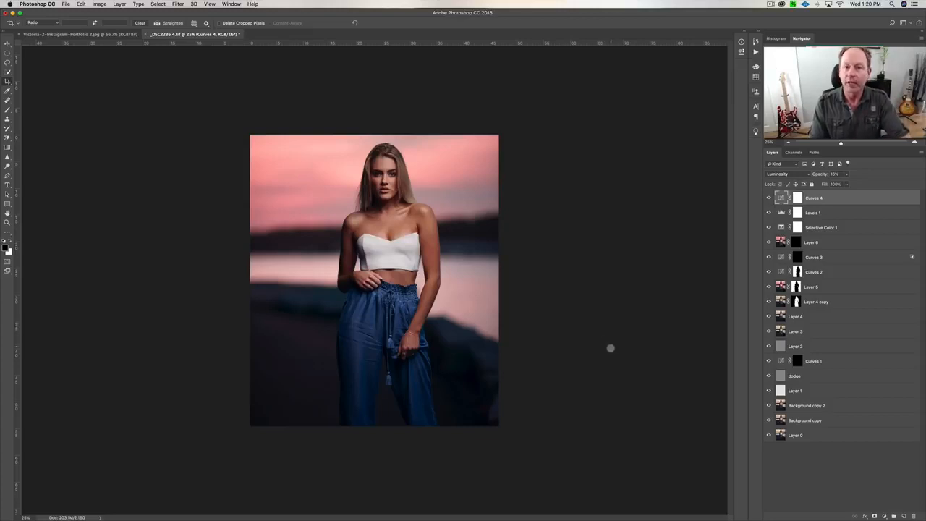
# Add a Color Balance adjustment layer above Curves 4 with its midtones left neutral
pyautogui.click(884, 516)
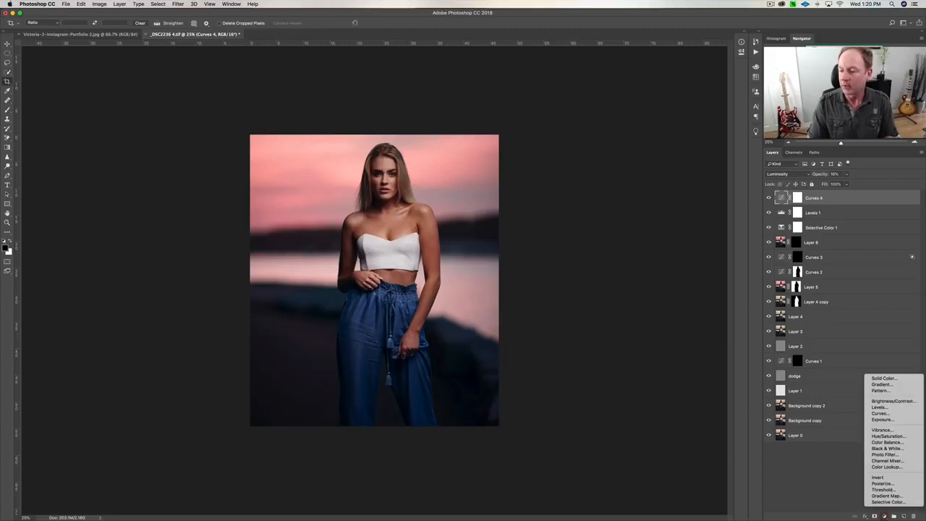
pyautogui.click(886, 442)
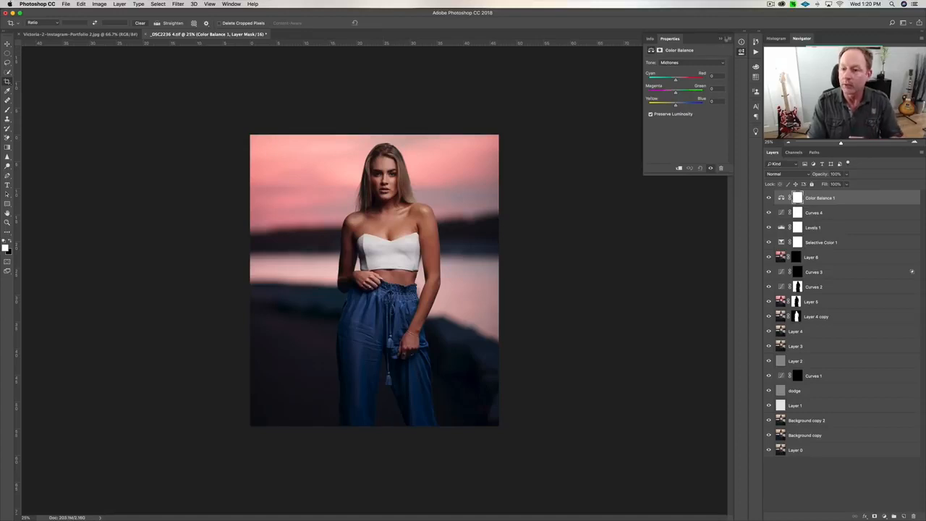
pyautogui.click(741, 51)
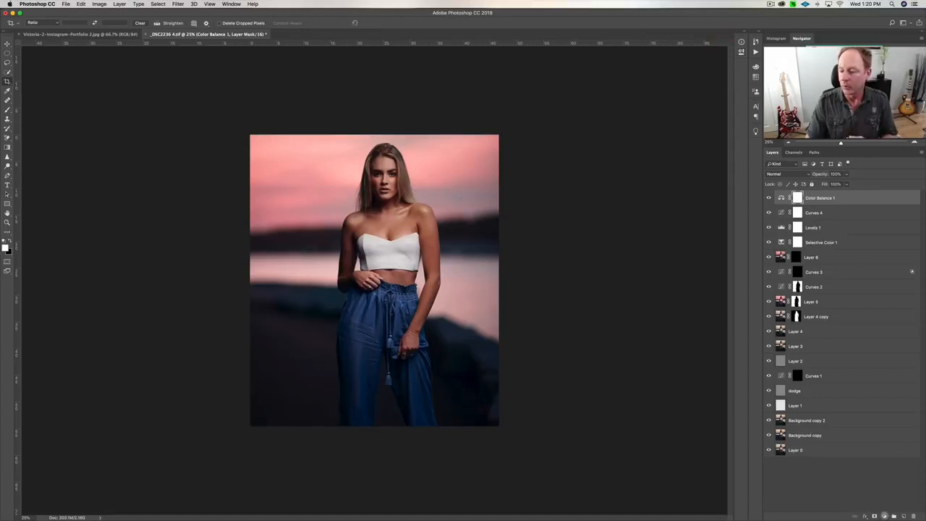
# Add a Hue/Saturation adjustment layer above Color Balance 1 and slightly reduce the saturation of the Reds
pyautogui.click(884, 515)
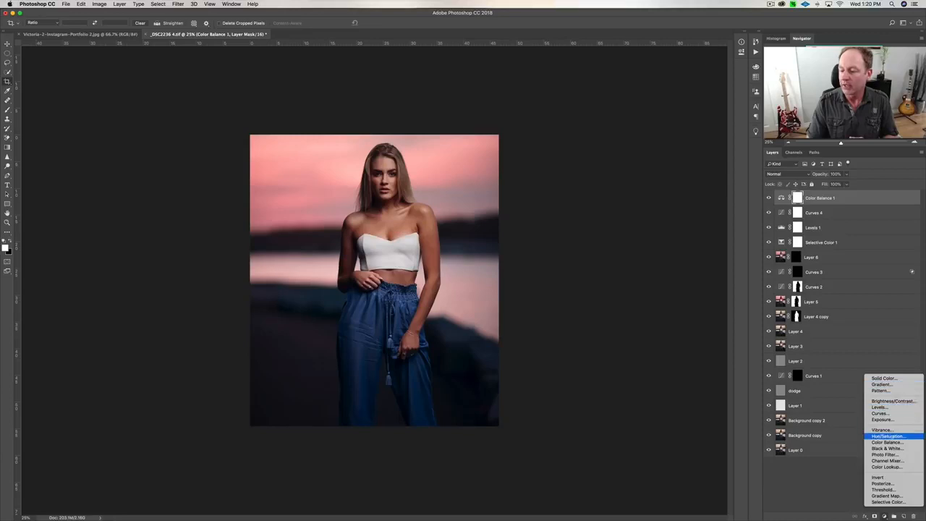
pyautogui.click(889, 436)
pyautogui.click(687, 72)
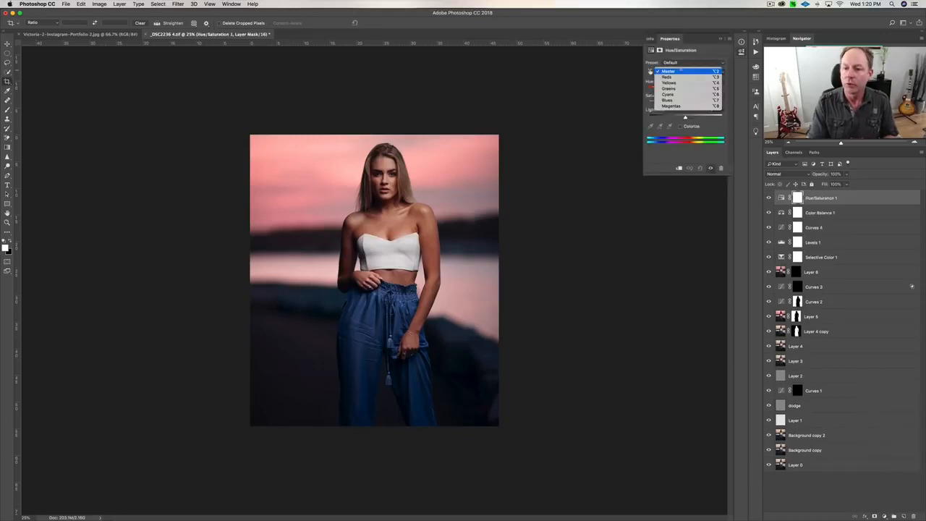
pyautogui.click(677, 81)
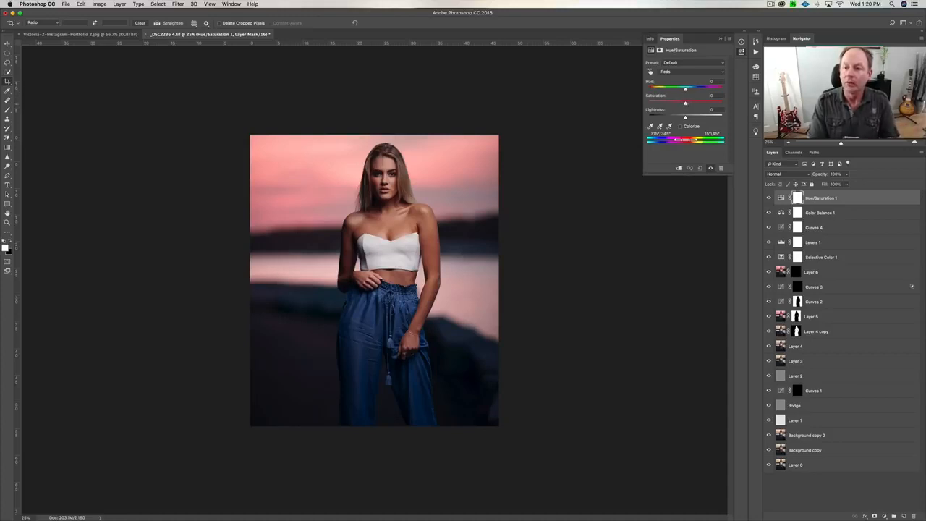
pyautogui.moveTo(687, 103); pyautogui.dragTo(685, 104)
# Slightly reduce the saturation of the Yellows and set the Master saturation to -5 in the Hue/Saturation adjustment
pyautogui.click(687, 71)
pyautogui.click(686, 78)
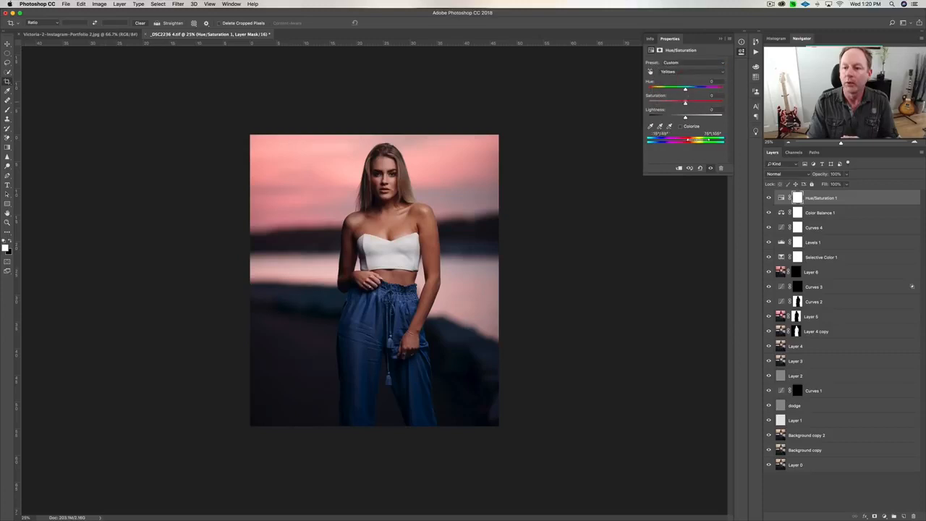
pyautogui.click(684, 71)
pyautogui.click(685, 72)
pyautogui.click(683, 71)
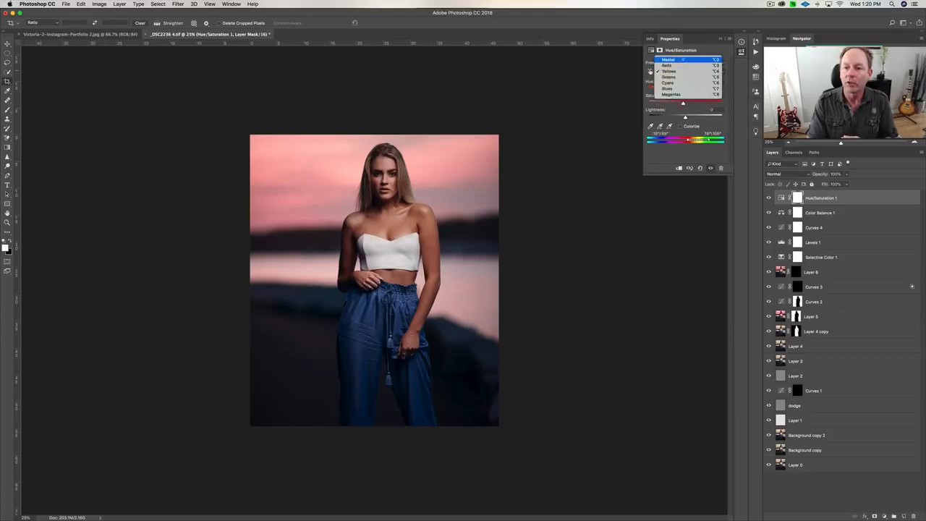
pyautogui.click(669, 59)
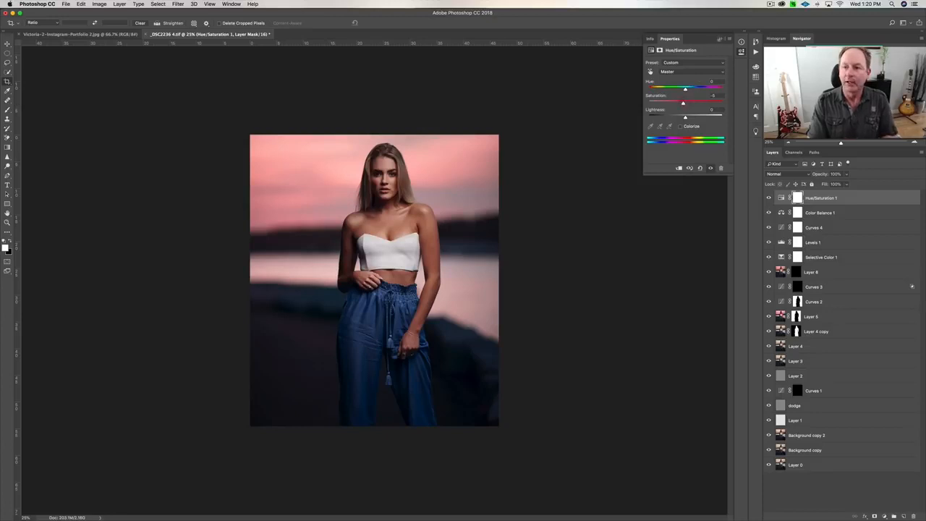
# Close the adjustment's settings and compare the image with the Hue/Saturation 1 layer hidden and shown
pyautogui.click(740, 52)
pyautogui.click(769, 198)
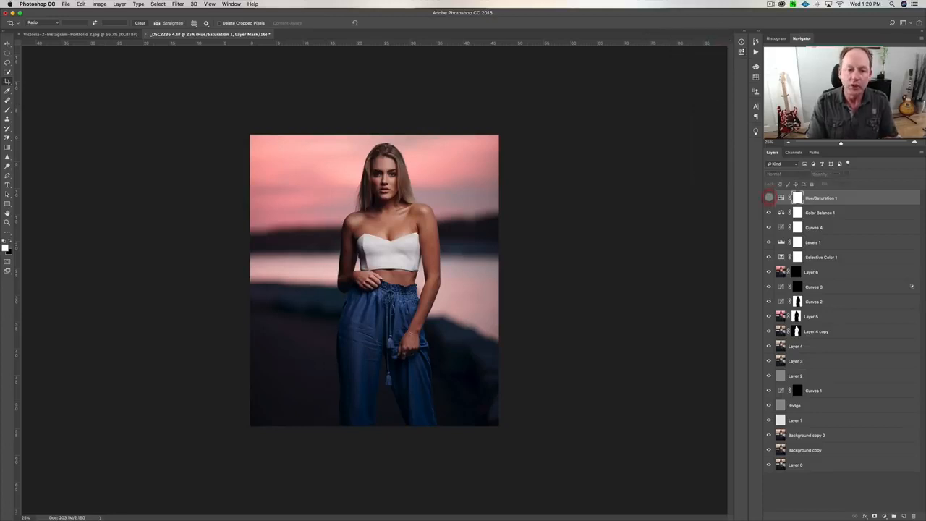
pyautogui.click(769, 197)
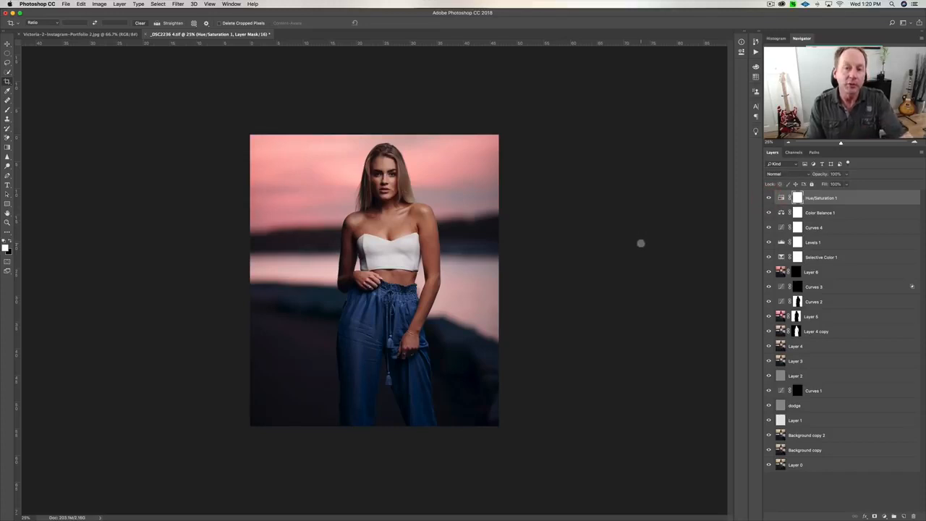